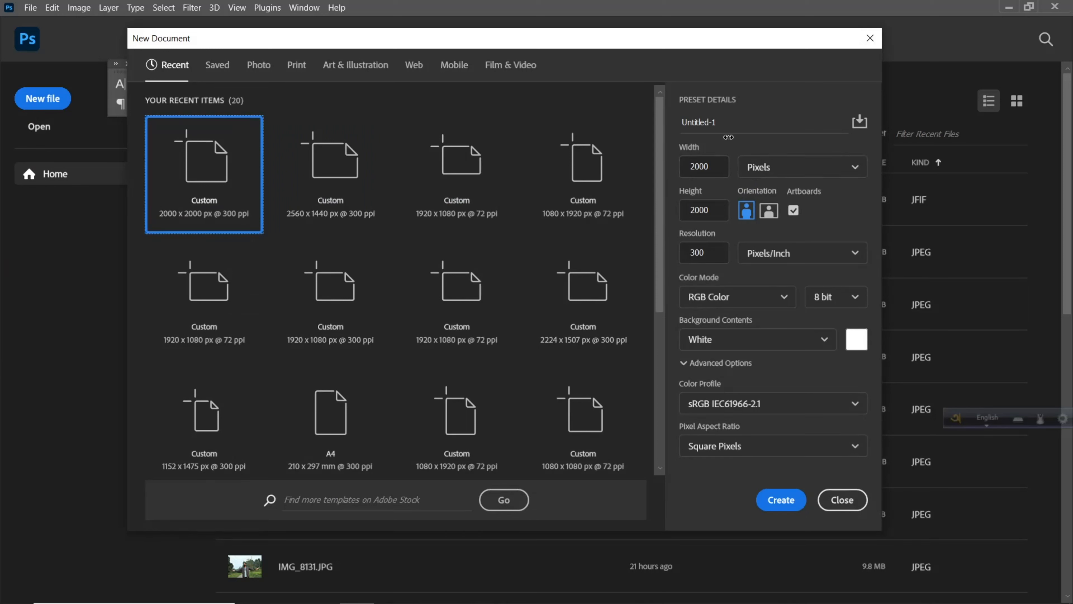
- Create a 2000 x 2000 px, 300 ppi RGB document named "Social Media Post Design" with a white background
click(715, 122)
text(Social Med)
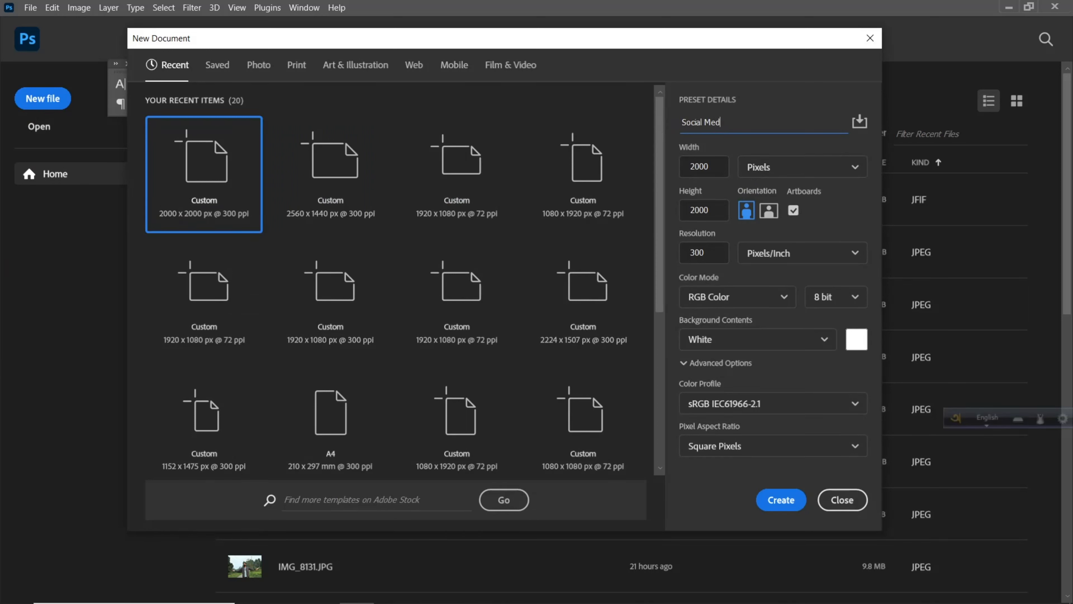
text(ia Post Design)
click(782, 500)
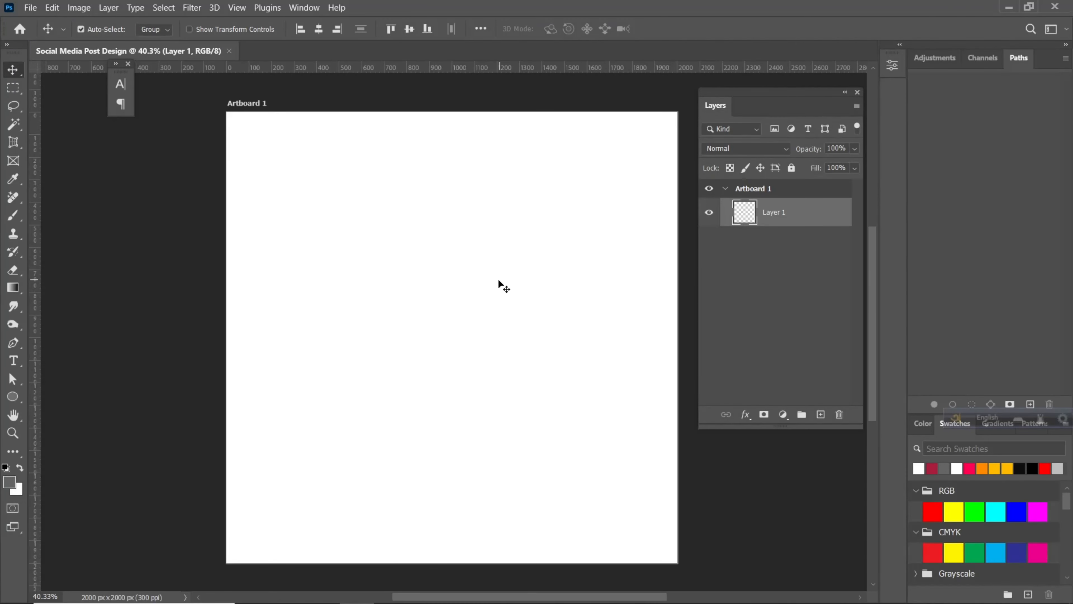
- Add a Solid Color fill layer in off-white #f8f8f8 covering the artboard
scroll(499, 279, down, 1)
drag(502, 275, 490, 266)
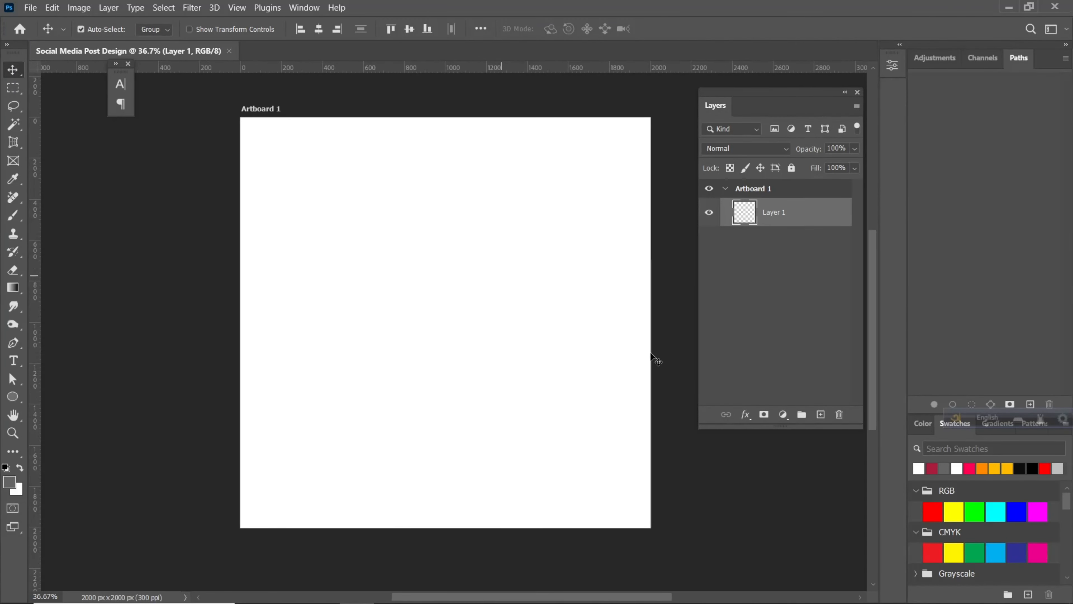
click(786, 417)
click(824, 171)
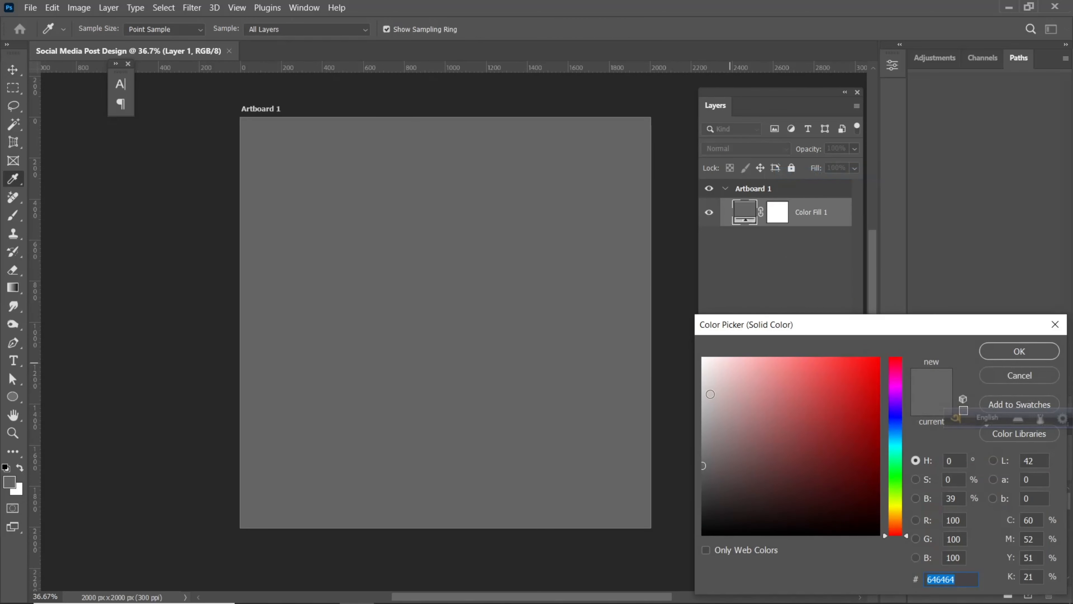
drag(710, 393, 701, 359)
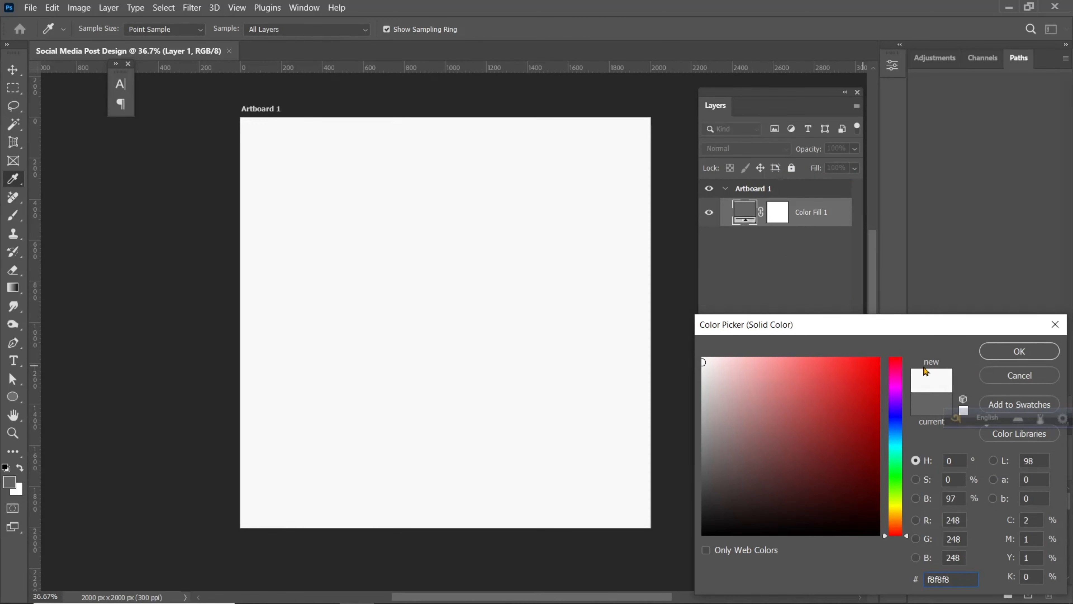
click(1018, 353)
- Convert the off-white fill layer to a smart object and apply the Add Noise filter with an amount of 2.9
right_click(745, 212)
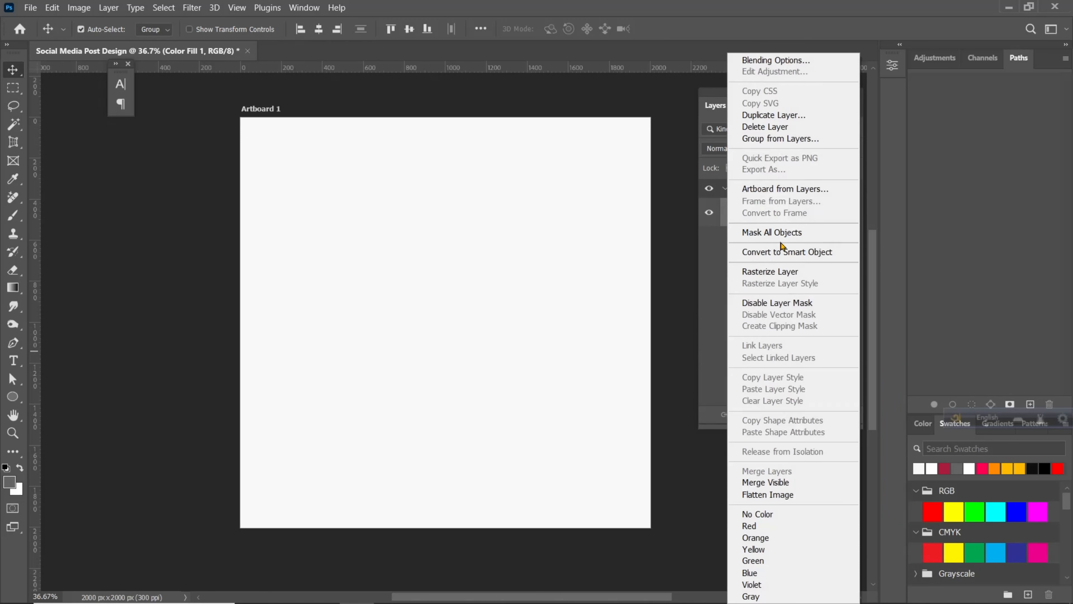
click(773, 254)
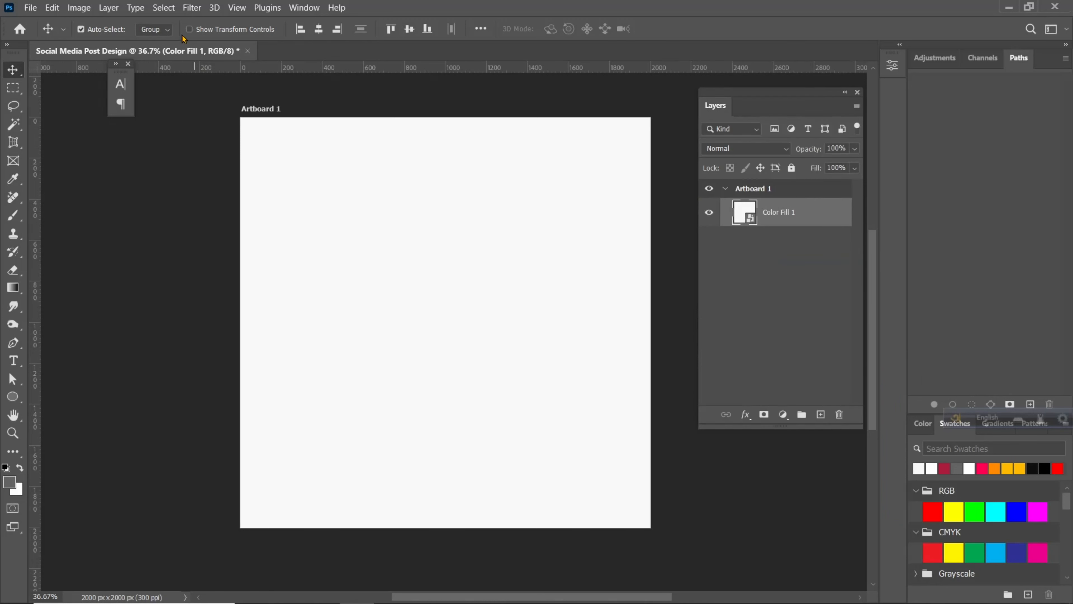
click(189, 9)
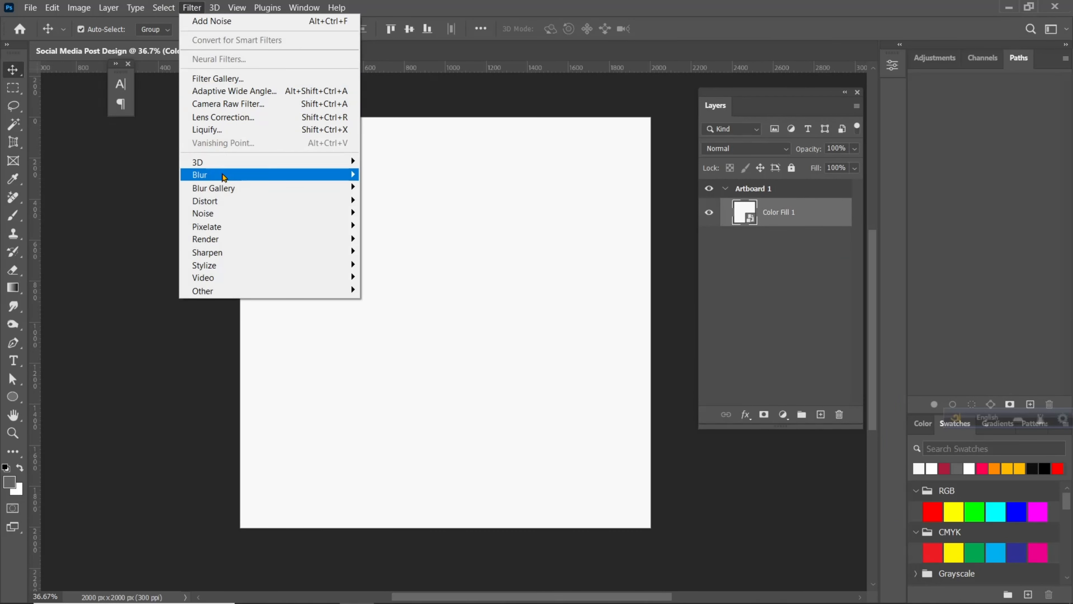
mouse_move(206, 217)
click(392, 213)
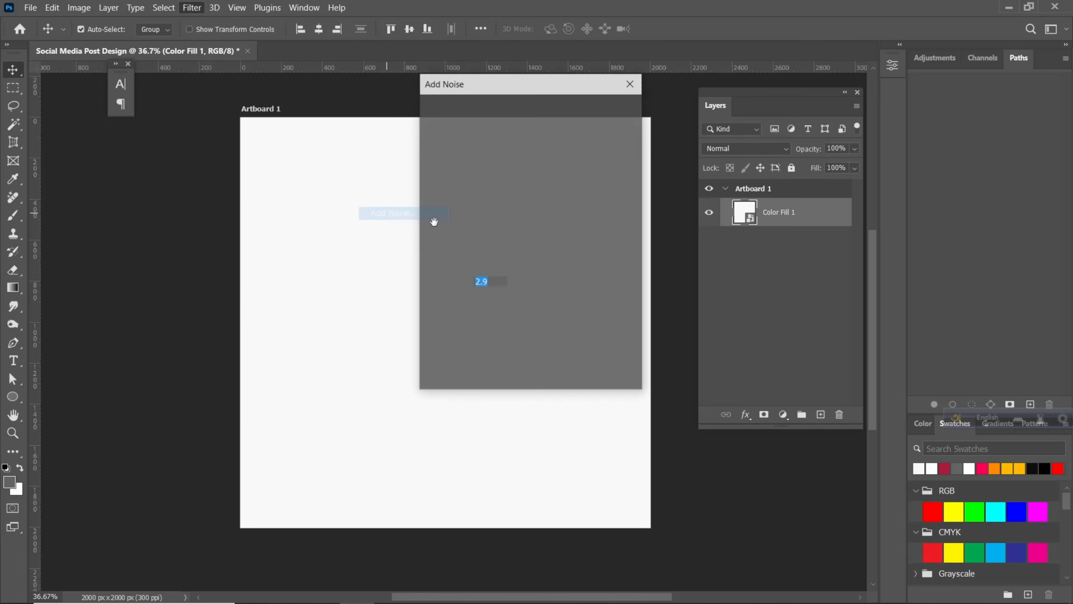
click(603, 110)
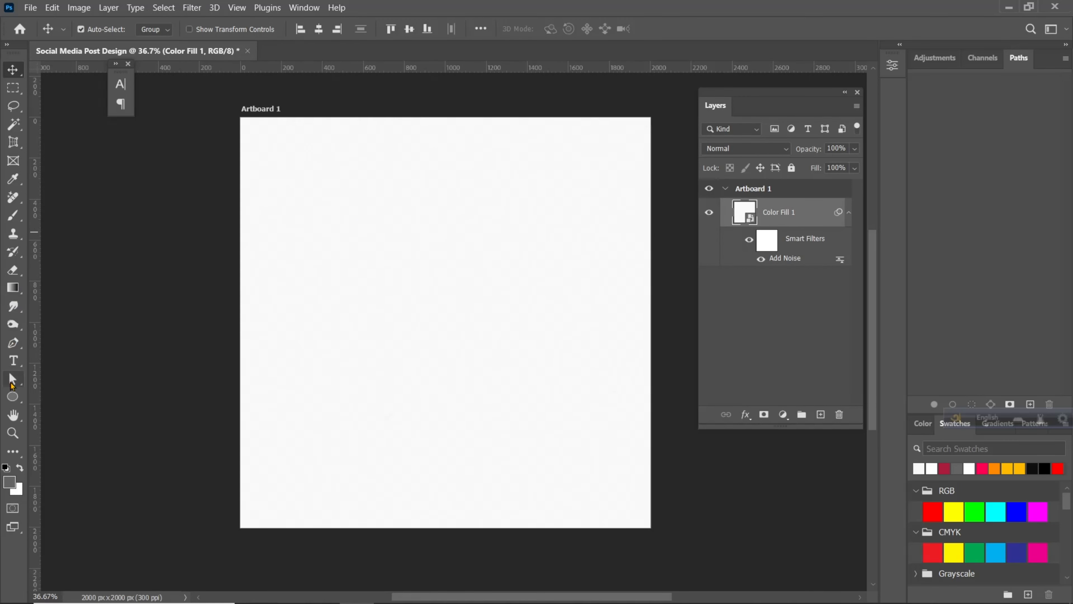
- Draw an ellipse of about 1893 x 1609 px without a stroke and shift it toward the artboard's upper right
click(13, 396)
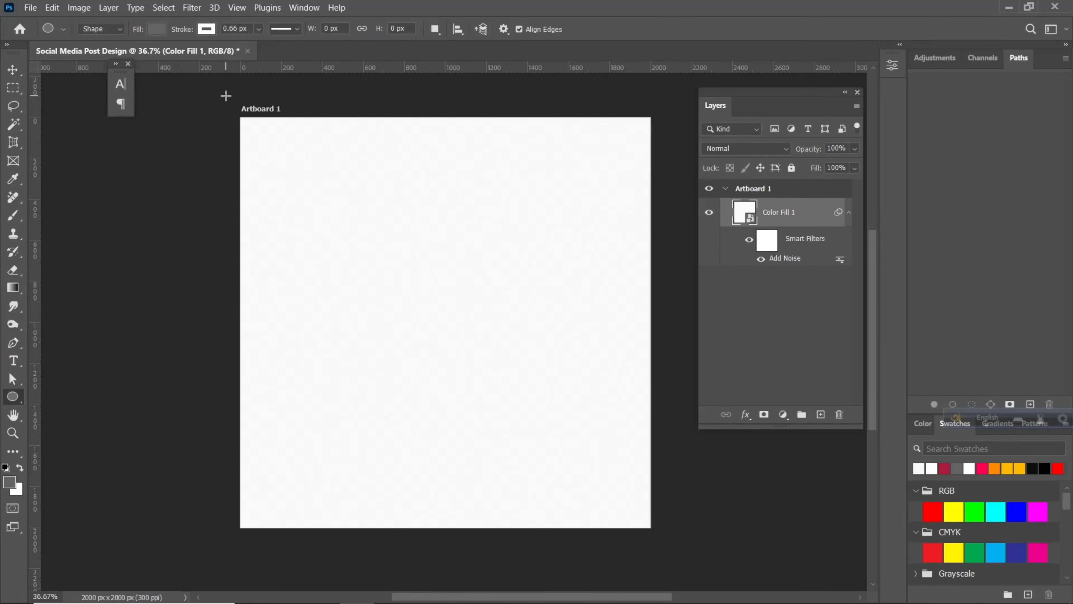
drag(226, 96, 613, 423)
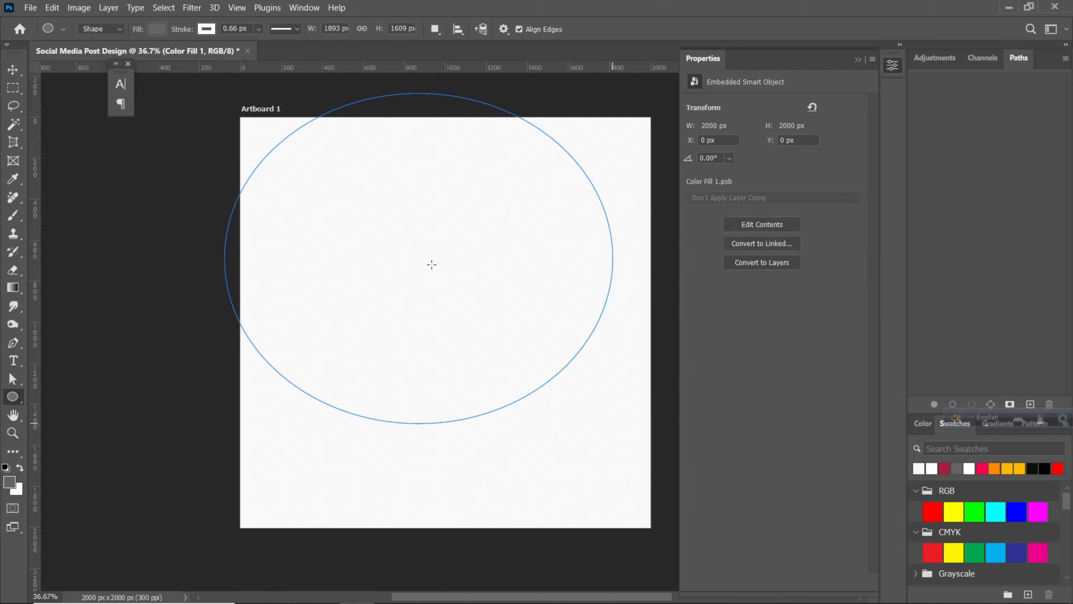
click(205, 28)
click(130, 55)
key(v)
drag(436, 229, 475, 195)
- Enlarge the ellipse to about 153% and rotate it about -20.5° so its curve sweeps across the artboard's lower part
key(ctrl+t)
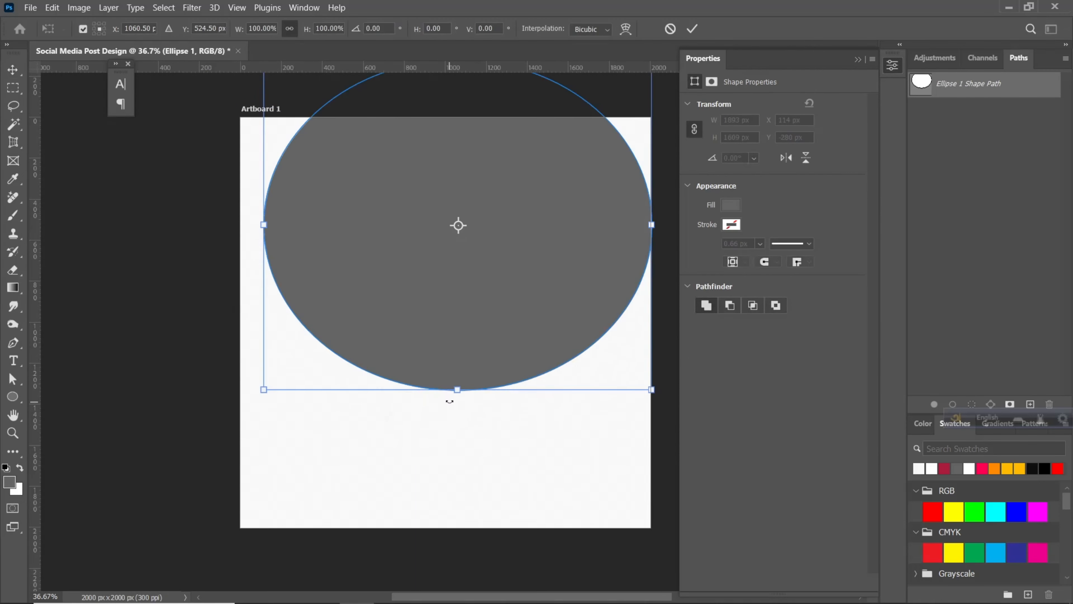
drag(452, 321, 450, 375)
drag(455, 113, 456, 62)
scroll(456, 85, down, 2)
drag(575, 162, 511, 160)
drag(613, 103, 559, 60)
drag(546, 212, 548, 229)
scroll(524, 377, down, 2)
drag(484, 398, 476, 372)
drag(468, 348, 436, 296)
drag(416, 388, 417, 394)
drag(247, 438, 211, 494)
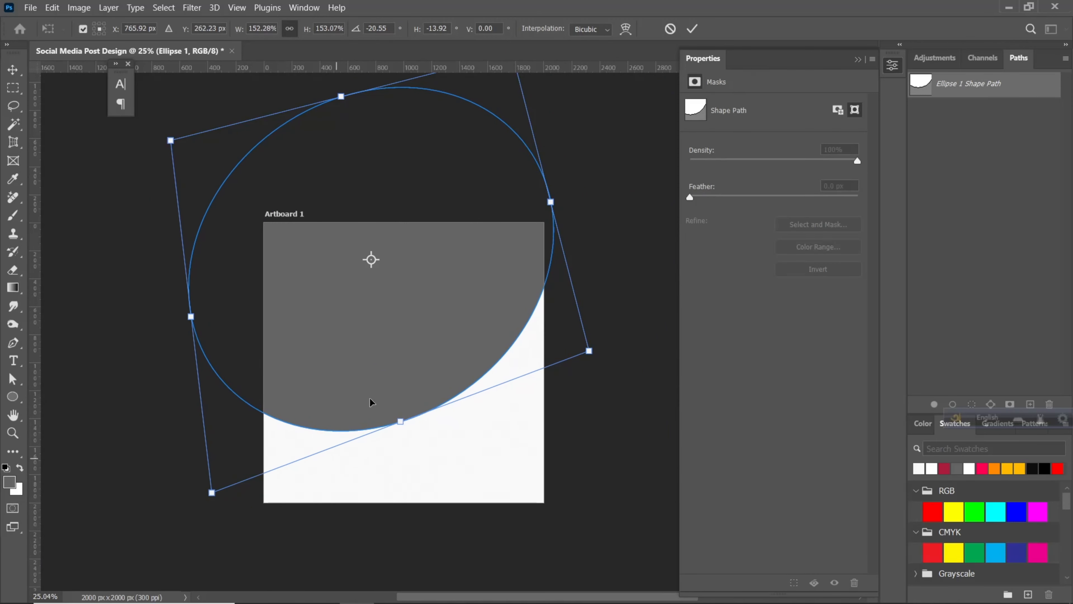
- Refine the ellipse's transform to about 155% wide, 159% high and -21.5° rotation, shifted slightly upward, and apply it
mouse_move(589, 351)
mouse_down()
mouse_move(569, 342)
mouse_move(581, 346)
mouse_up()
drag(406, 328, 408, 315)
drag(395, 404, 397, 412)
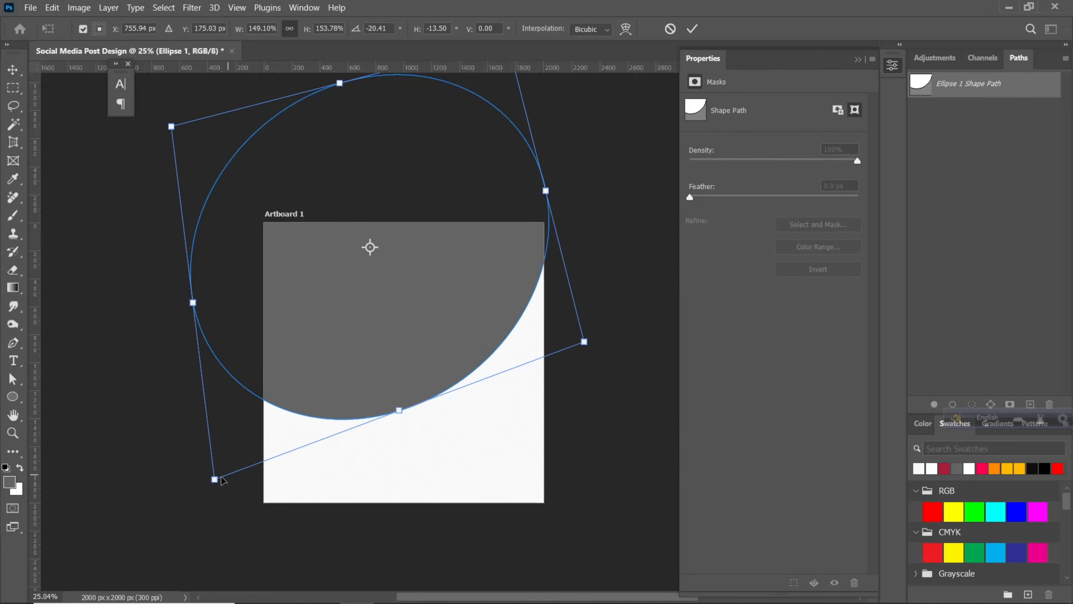
drag(215, 481, 208, 490)
drag(397, 416, 399, 422)
drag(410, 368, 408, 364)
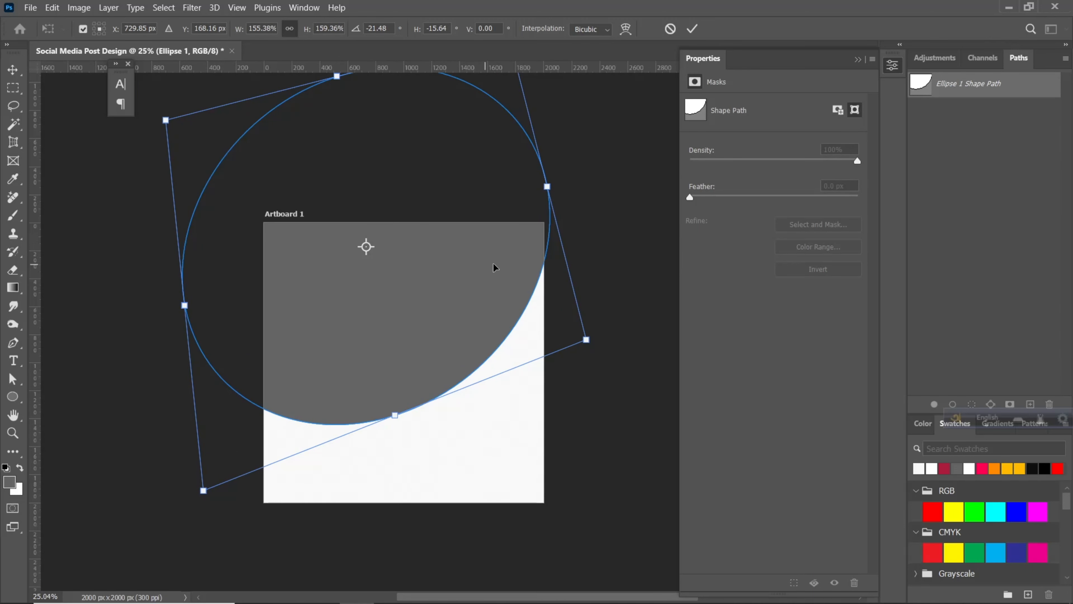
click(691, 29)
- Duplicate the large ellipse, offset the copy downward, and place its layer beneath the original ellipse
scroll(462, 292, down, 1)
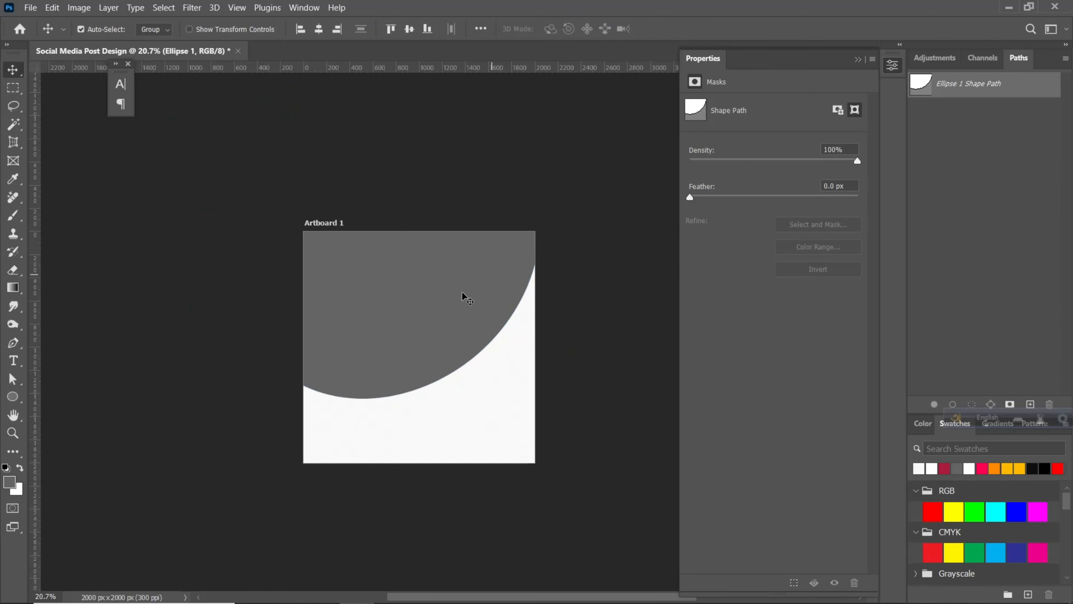
scroll(452, 294, down, 1)
drag(441, 302, 436, 356)
key(F7)
drag(744, 216, 747, 247)
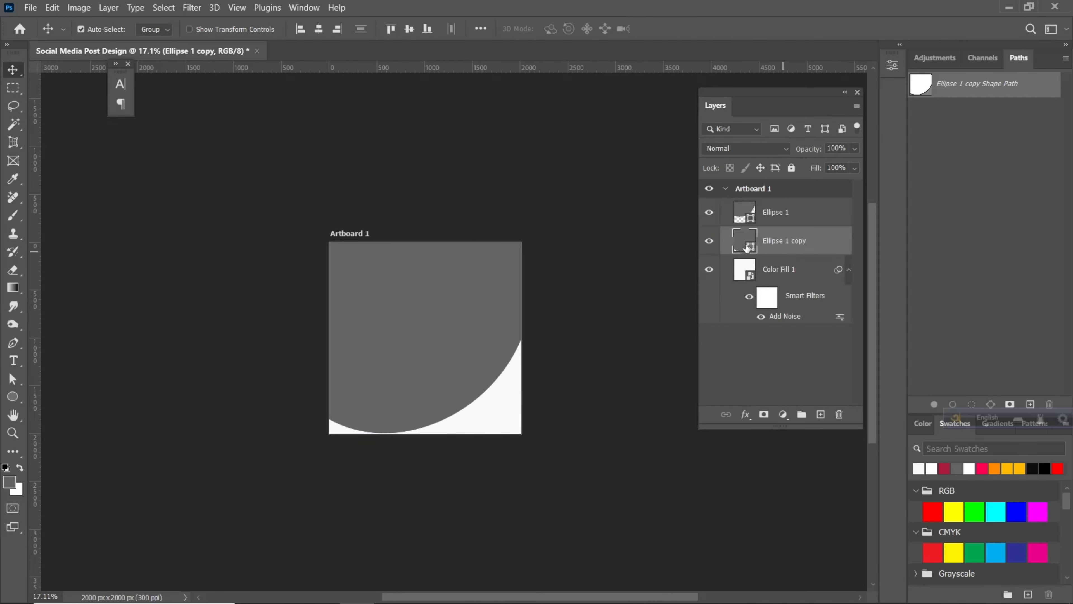
- Recolor the ellipse copy to light grey #f4f4f4 and lock its layer
double_click(738, 249)
drag(707, 397, 703, 363)
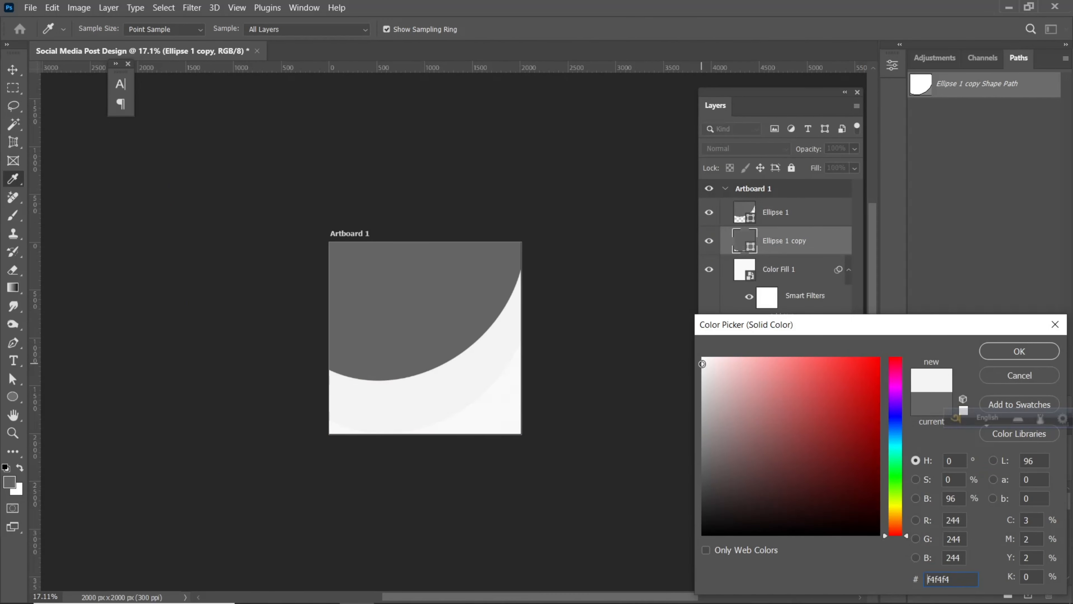
click(1019, 351)
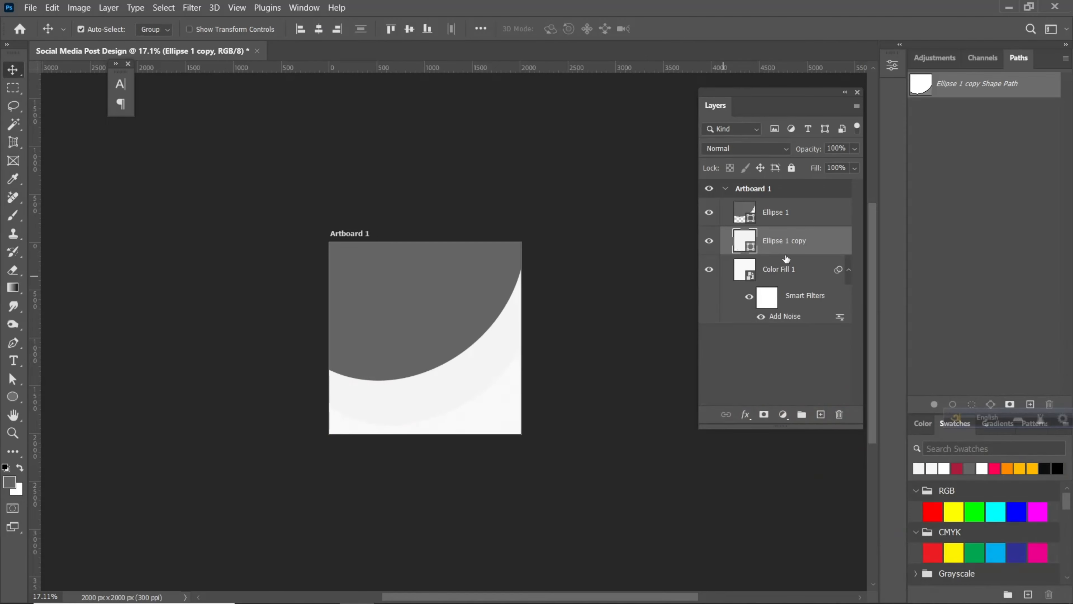
click(791, 169)
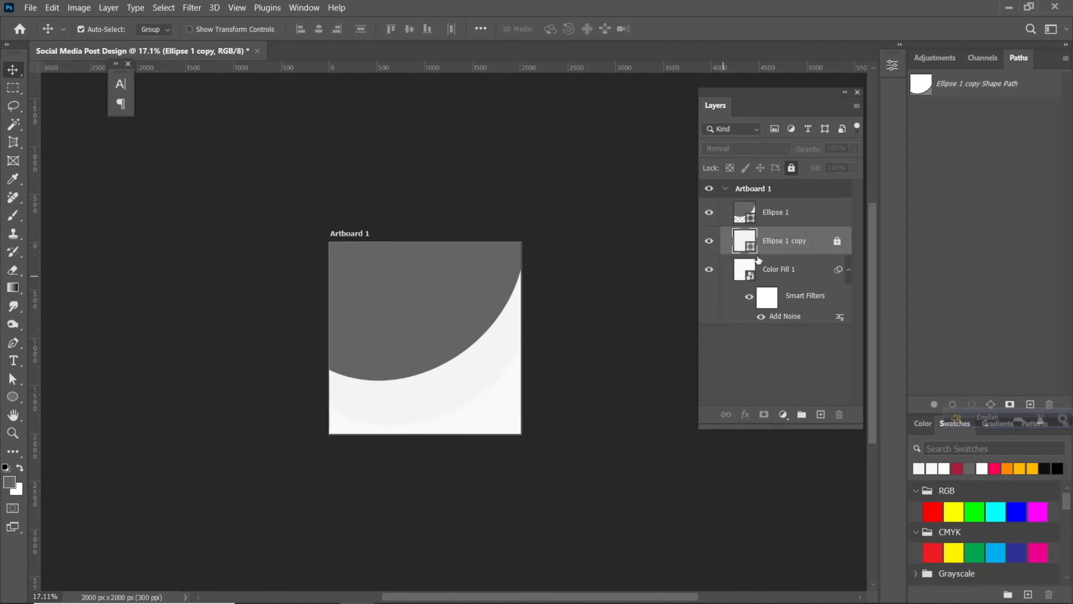
- Recolor the original large ellipse to bright red, about #e50d0d
scroll(545, 303, up, 3)
drag(445, 297, 443, 309)
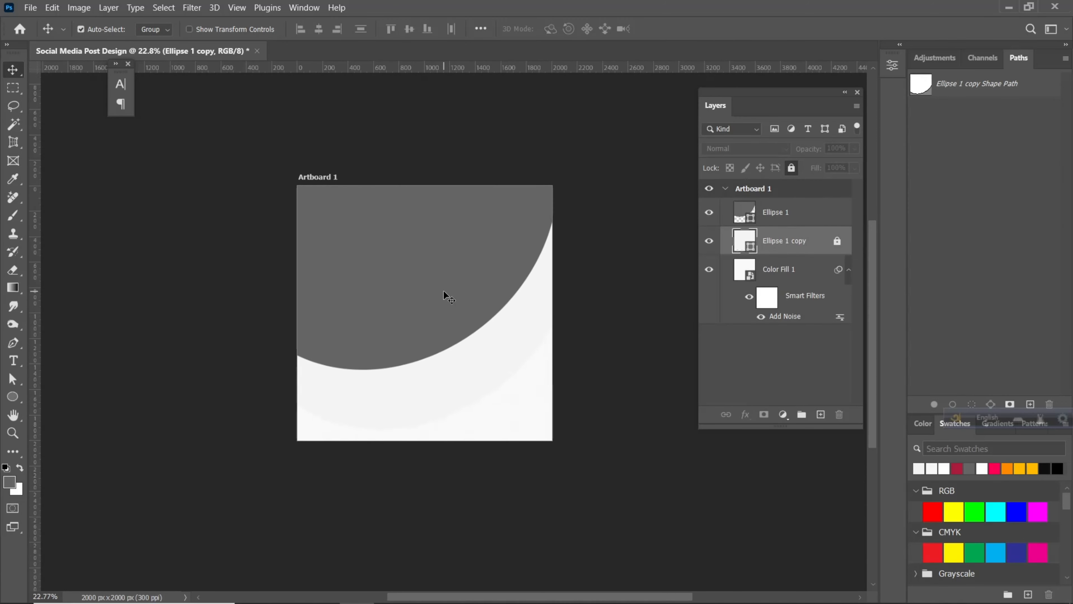
click(444, 292)
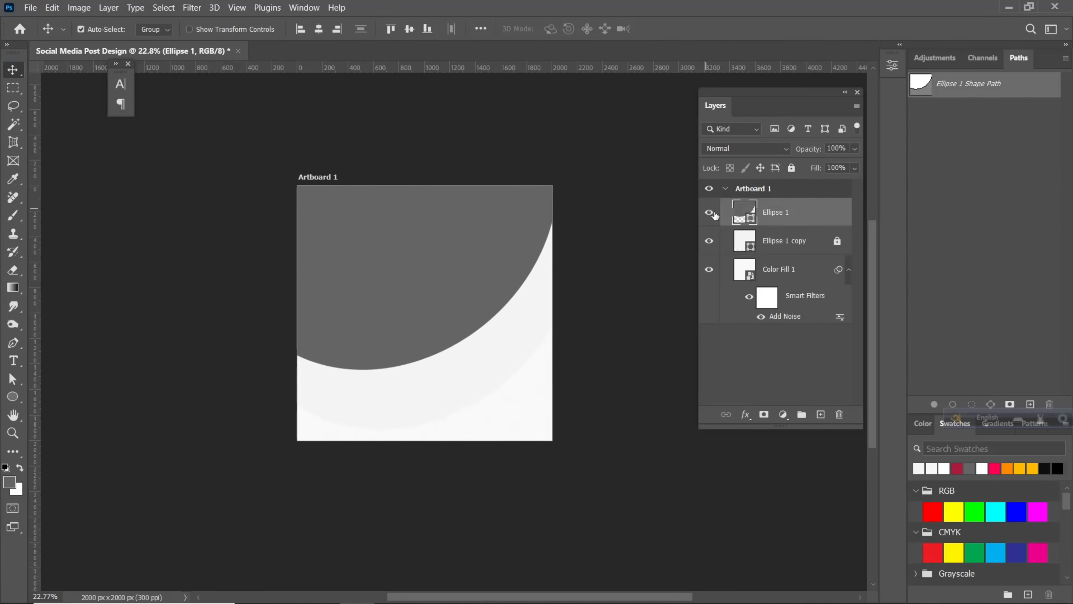
double_click(750, 220)
text(e50d0d)
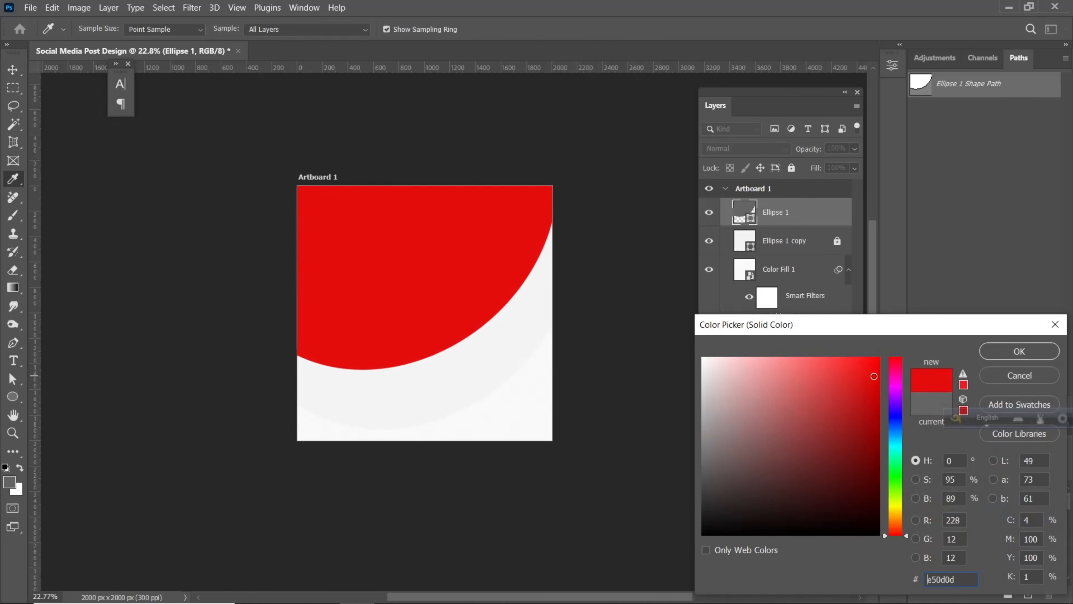
click(1020, 351)
- Place the savanna tree photo from the Desgin folder as an embedded image, scaled to span the artboard's width at the top
scroll(412, 225, up, 1)
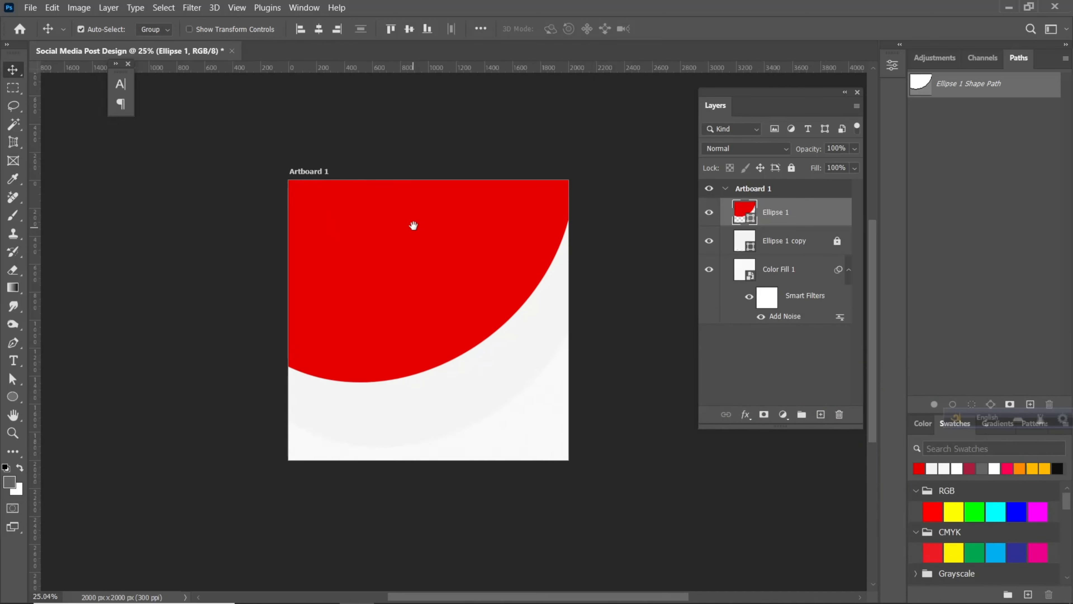
click(30, 7)
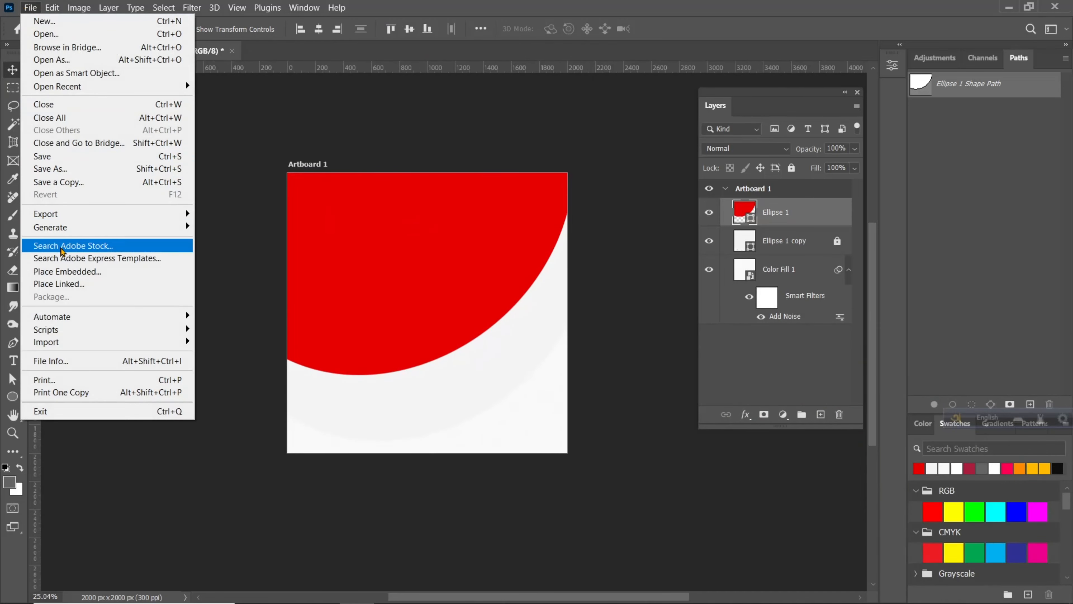
click(59, 269)
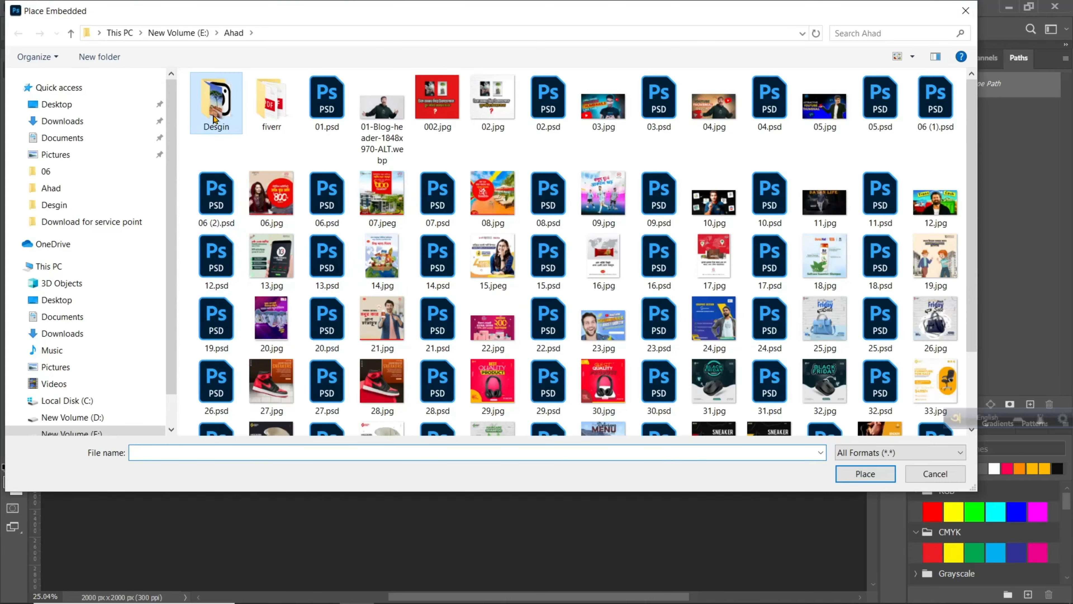
double_click(217, 121)
double_click(303, 237)
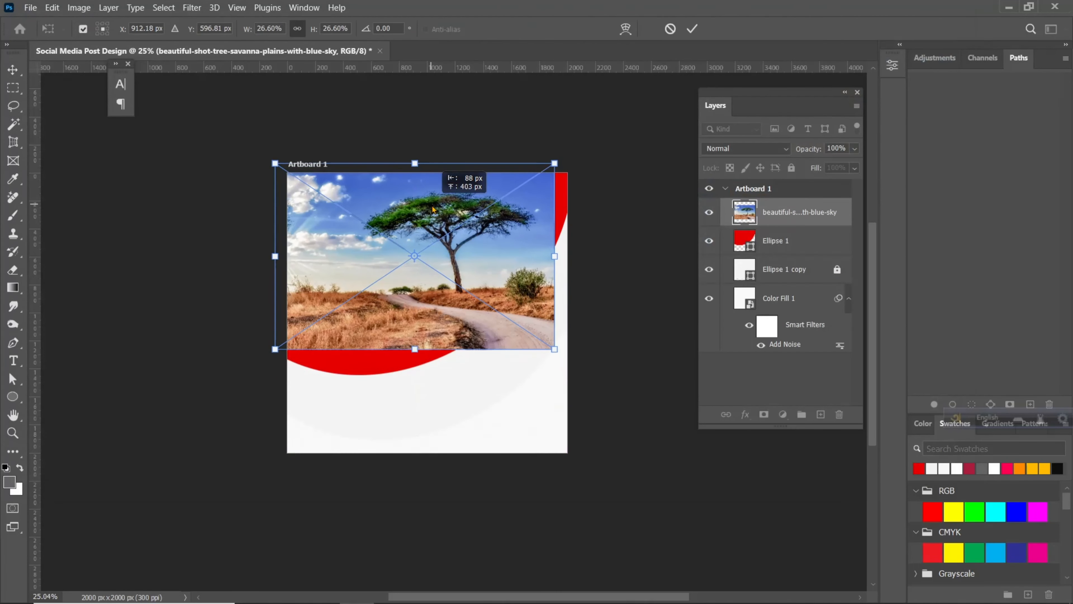
drag(413, 343, 414, 381)
click(693, 29)
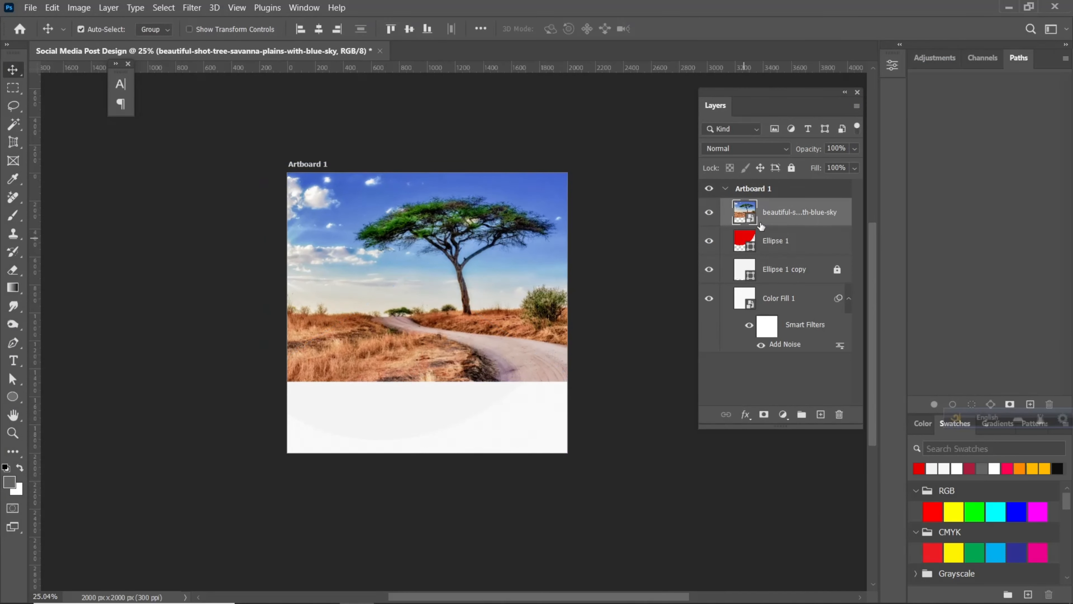
- Clip the savanna photo to the red ellipse and blend it with Linear Burn at 29% opacity
alt+click(742, 222)
key(shift+alt+a)
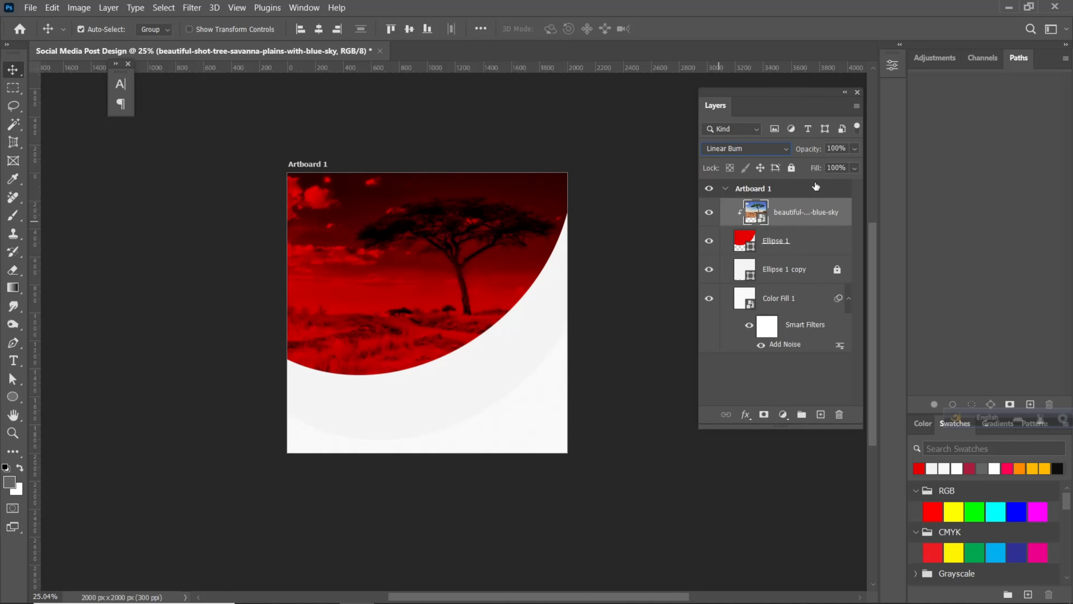
click(853, 149)
drag(833, 165, 809, 170)
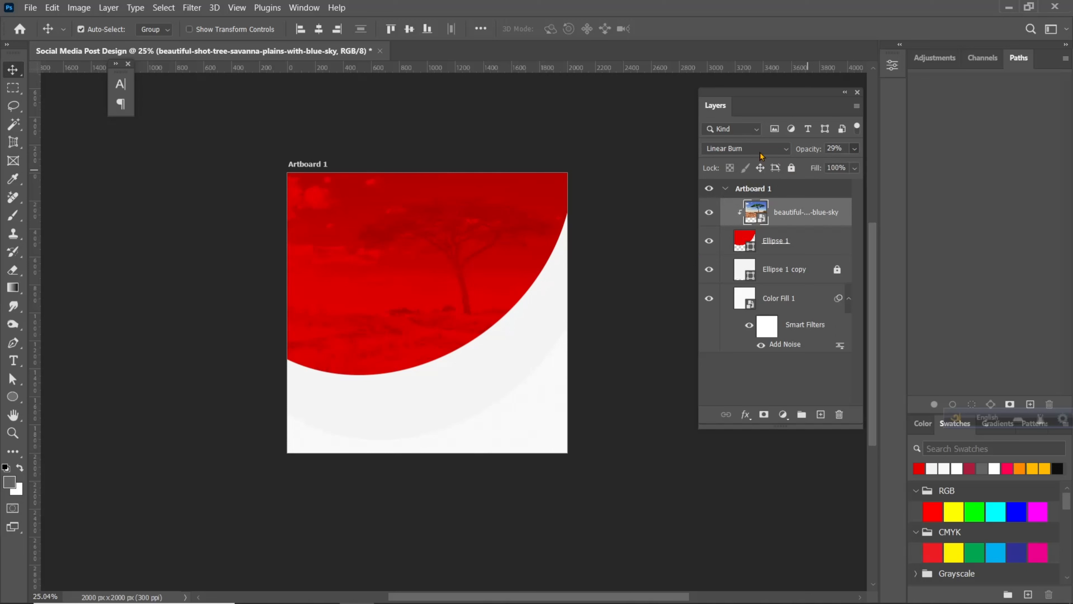
- Change the savanna photo's blend mode to Linear Dodge (Add) and deselect the layer
click(746, 149)
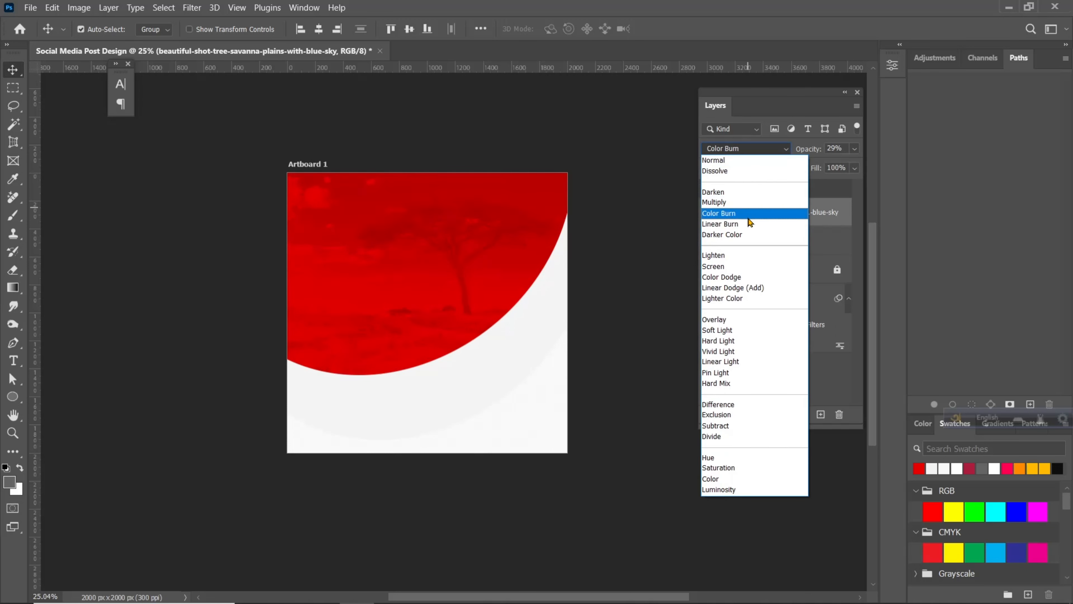
click(730, 289)
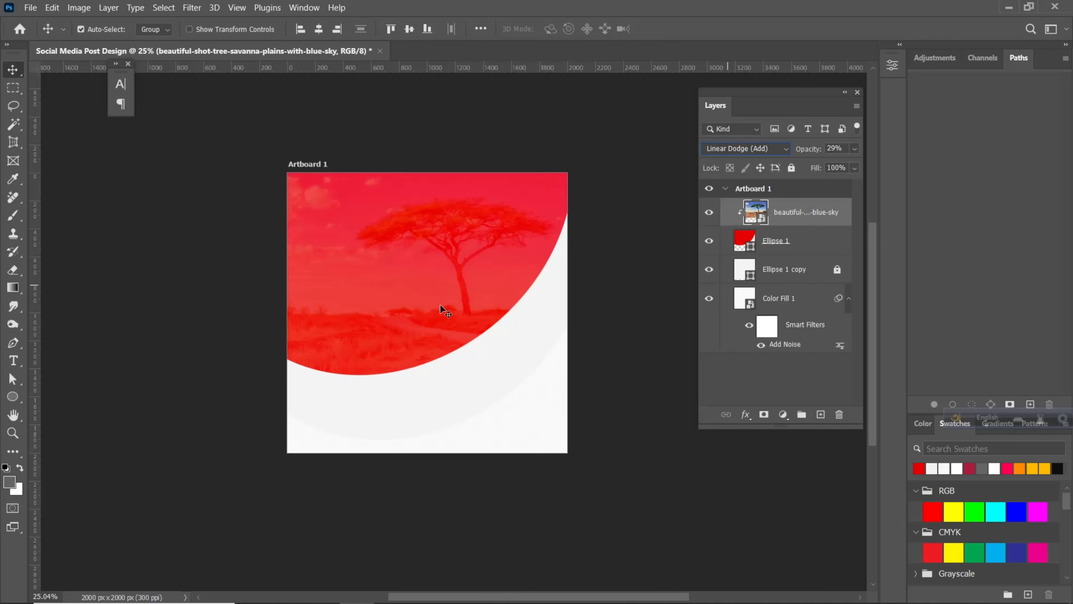
click(522, 308)
- Draw a circle about 742 px across over the red savanna photo and remove its stroke
scroll(392, 253, up, 2)
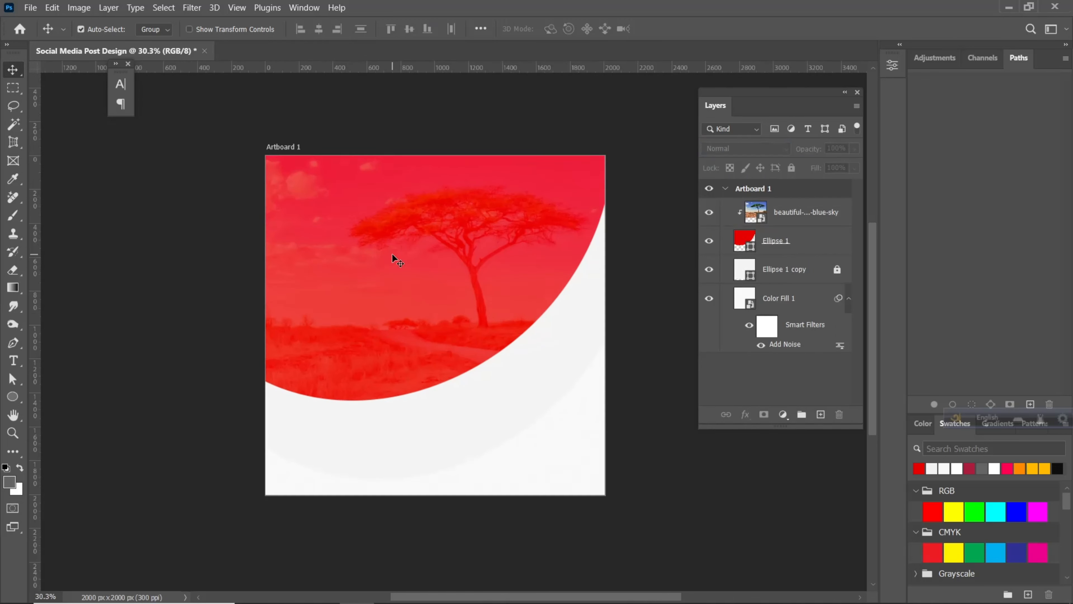
scroll(393, 253, down, 2)
mouse_move(436, 268)
mouse_down()
mouse_move(435, 248)
mouse_move(422, 275)
mouse_move(514, 371)
mouse_move(434, 292)
mouse_up()
click(12, 397)
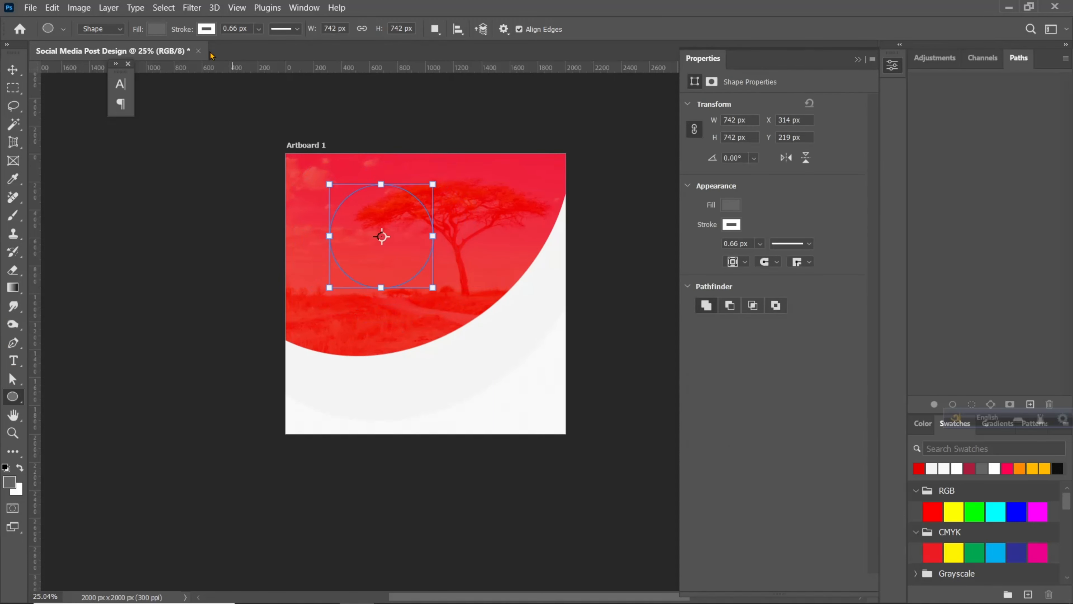
click(207, 29)
click(124, 56)
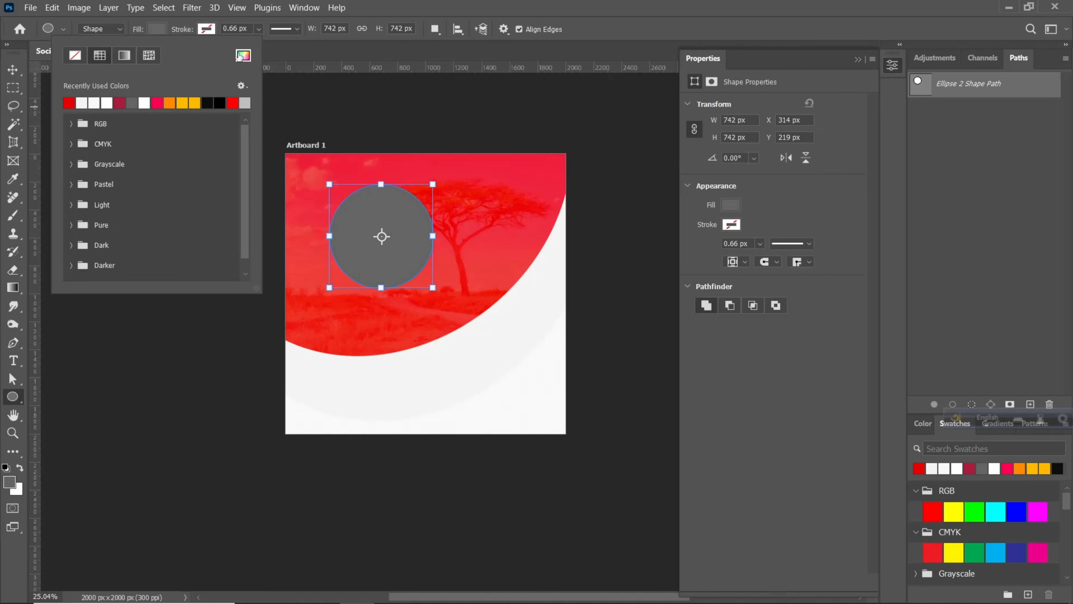
- Fill the new circle with white, #ffffff
click(241, 56)
text(ffffff)
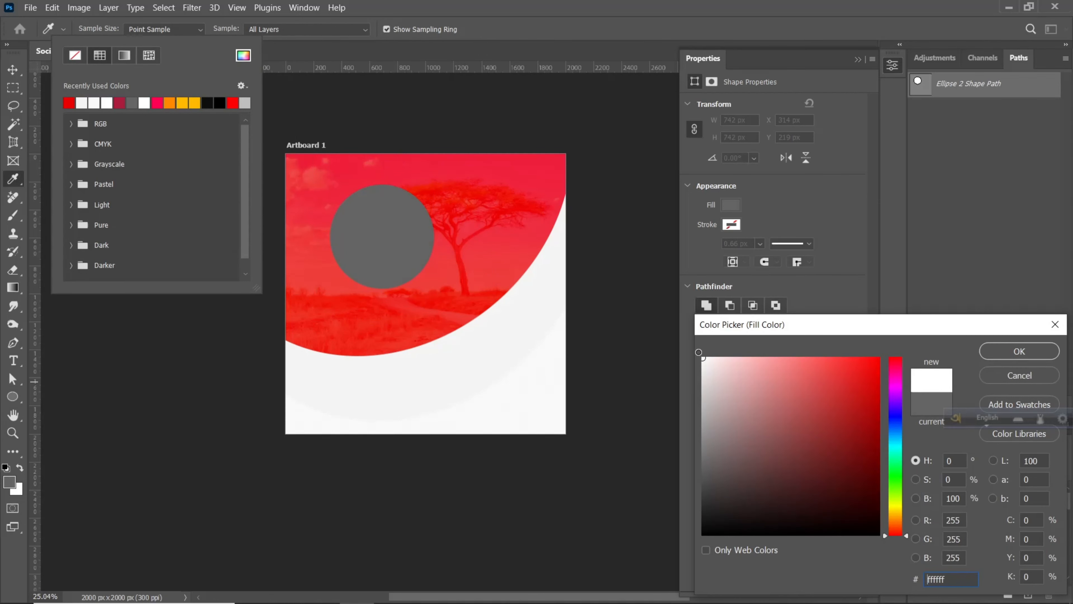
click(998, 350)
key(Return)
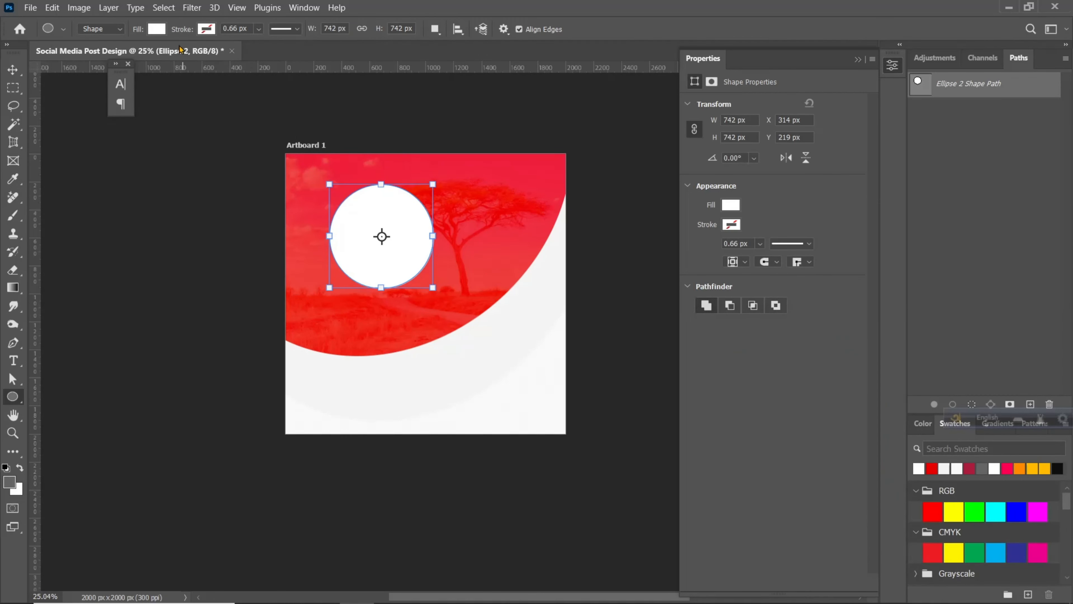
- Give the white circle a white stroke of about 10.14 px and move it to about X 529 px, Y 570 px
click(207, 28)
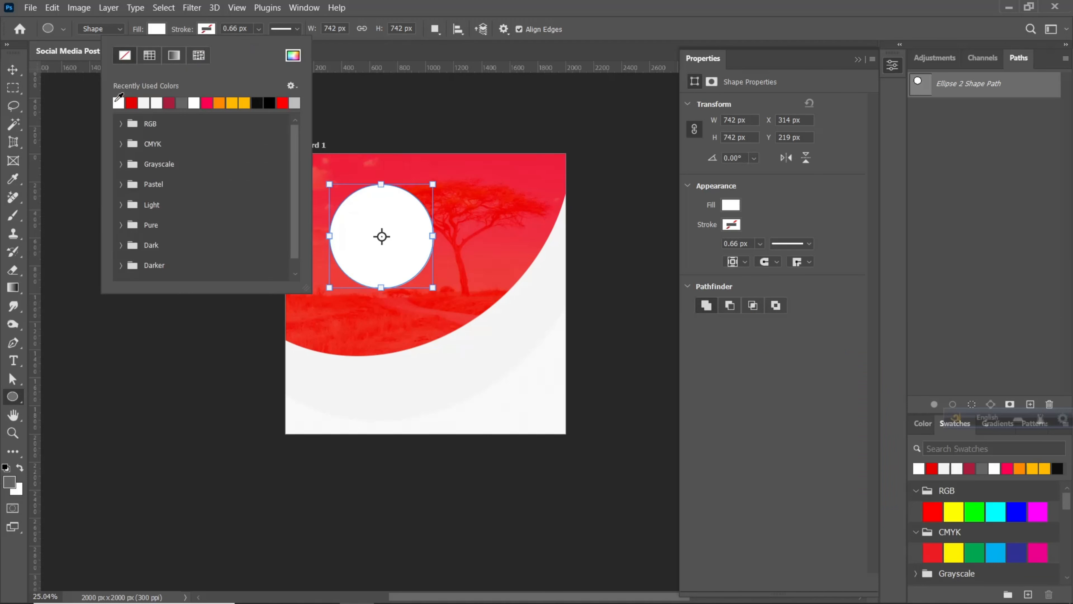
click(115, 101)
click(259, 29)
drag(260, 45, 275, 45)
key(v)
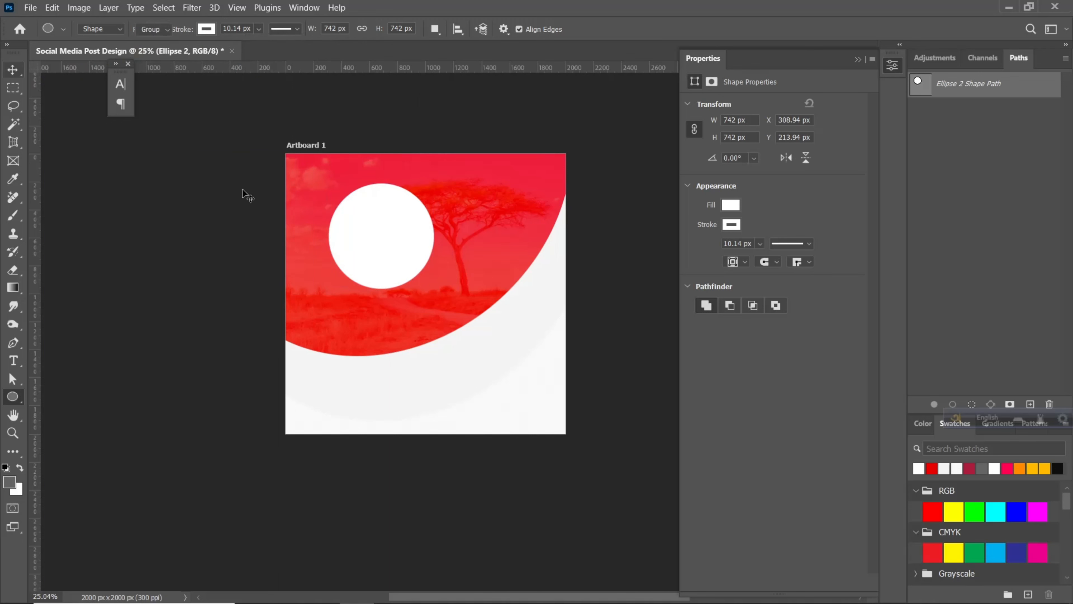
mouse_move(354, 229)
mouse_down()
mouse_move(399, 242)
mouse_move(385, 276)
mouse_up()
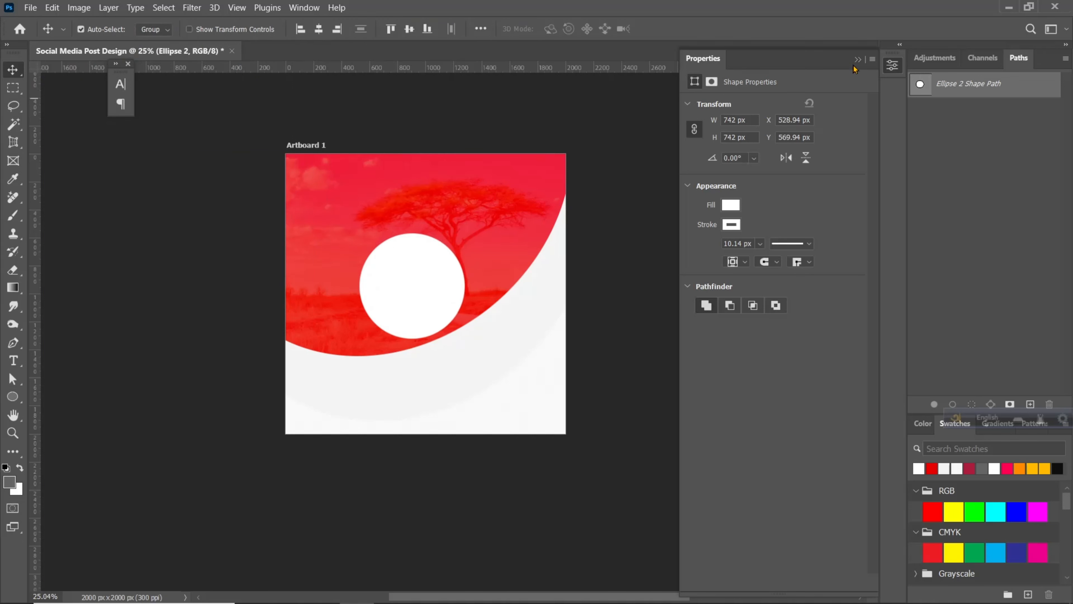
click(857, 59)
- Place middle-shot-female-posing-front-lake.jpg as an embedded image and move it about 455 px left and 140 px up
click(31, 7)
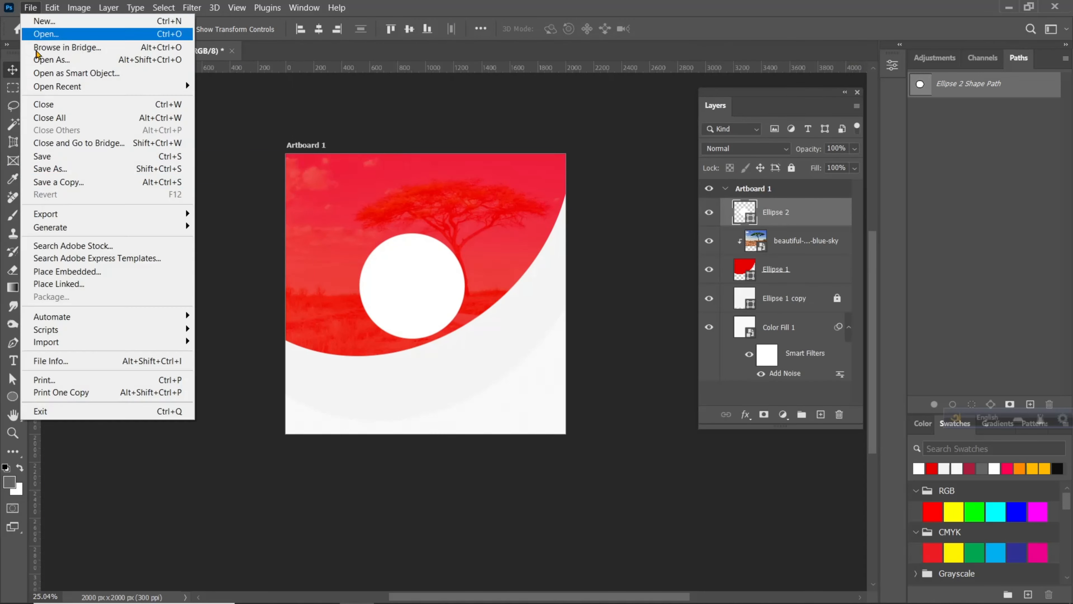
key(Escape)
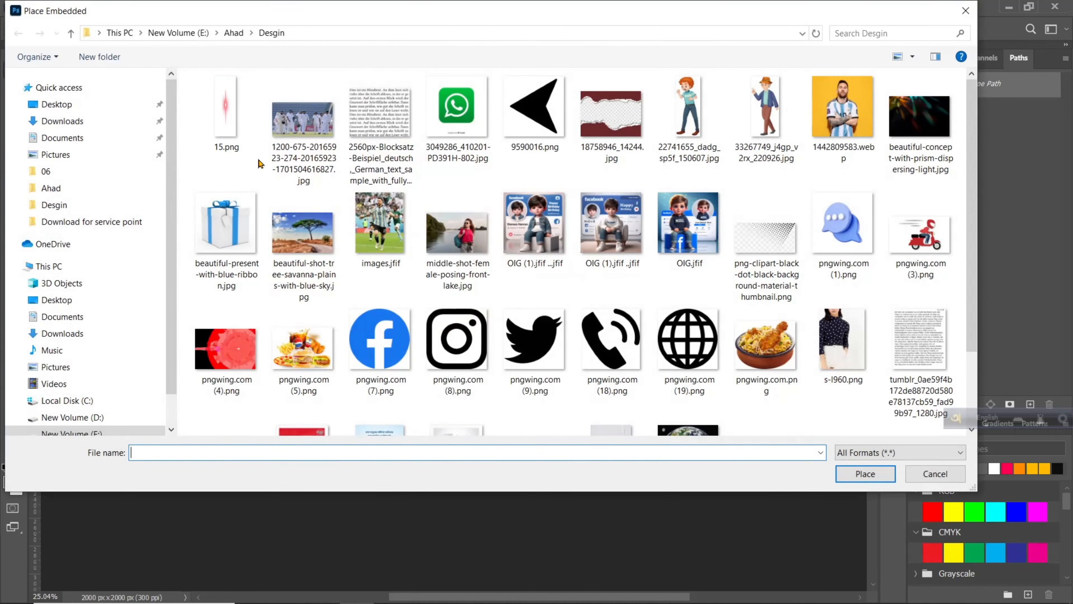
click(458, 233)
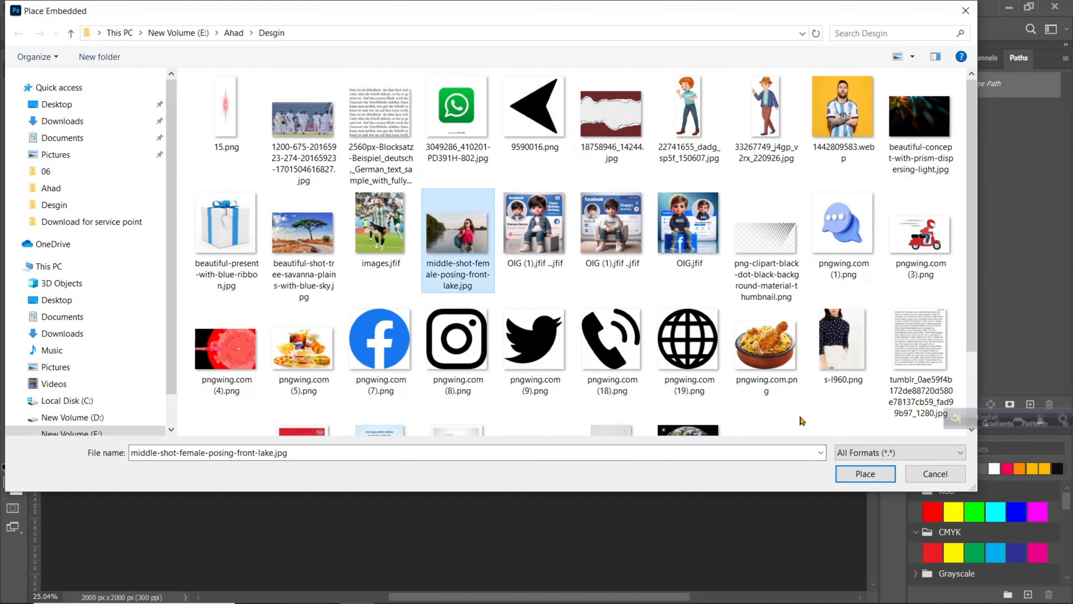
click(865, 474)
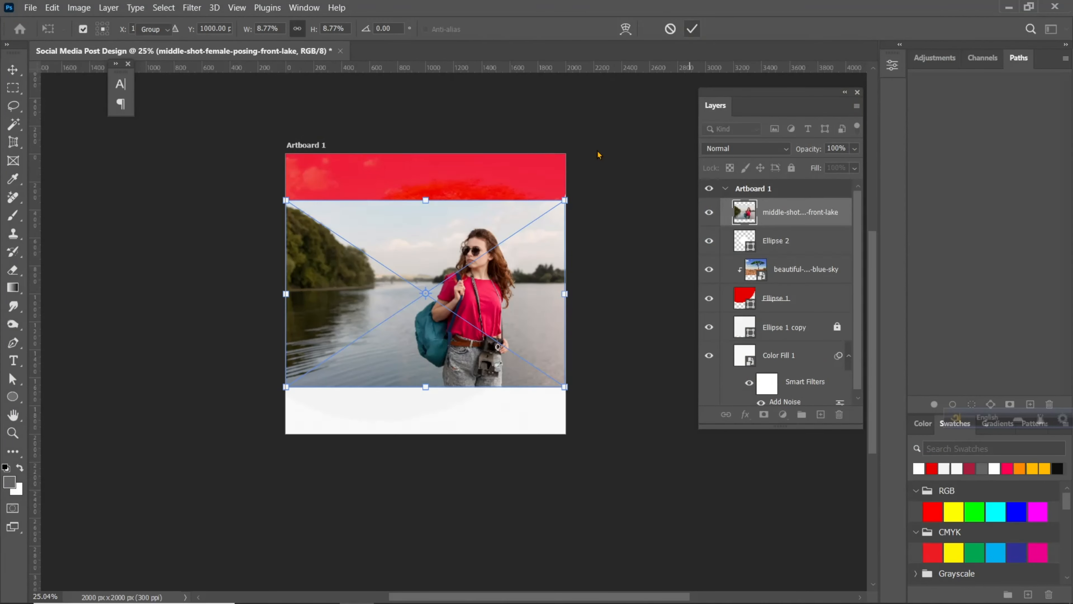
key(Return)
drag(480, 303, 414, 283)
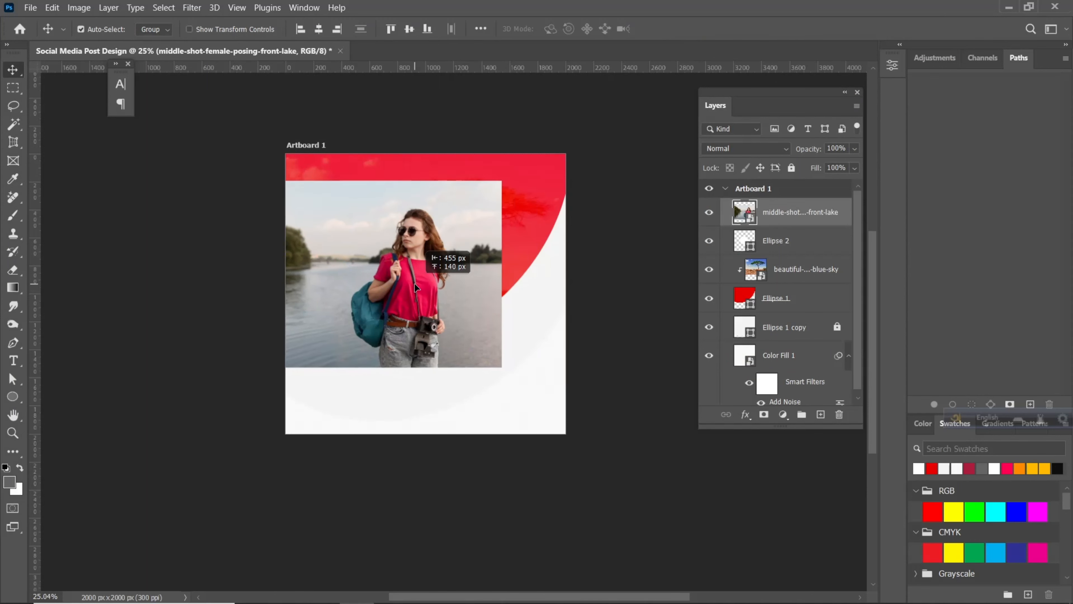
- Select the woman as the subject of the lake photo and mask out its background
click(166, 7)
click(280, 201)
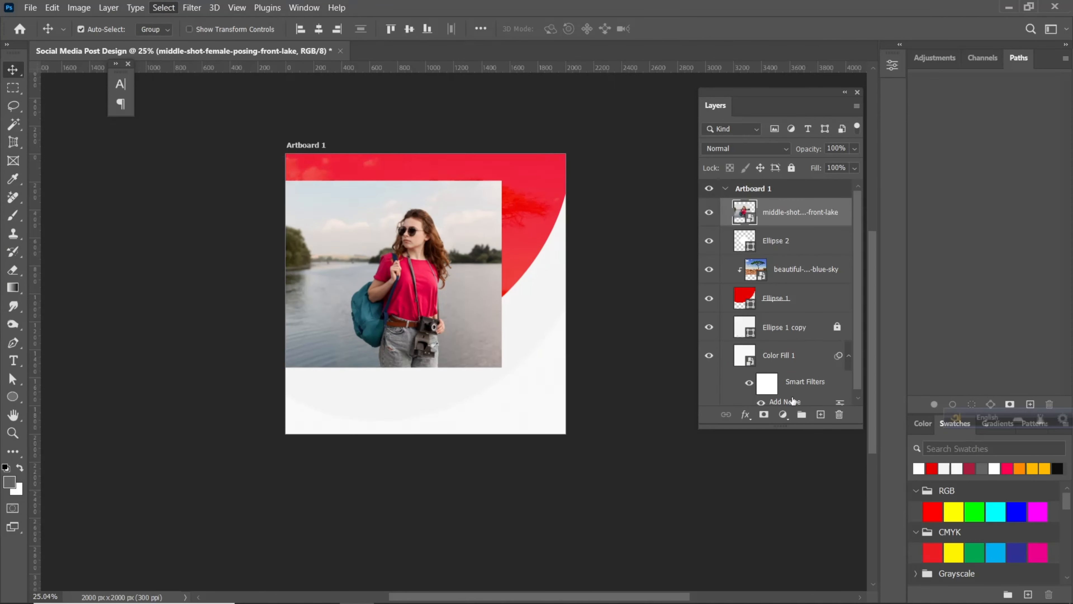
click(764, 414)
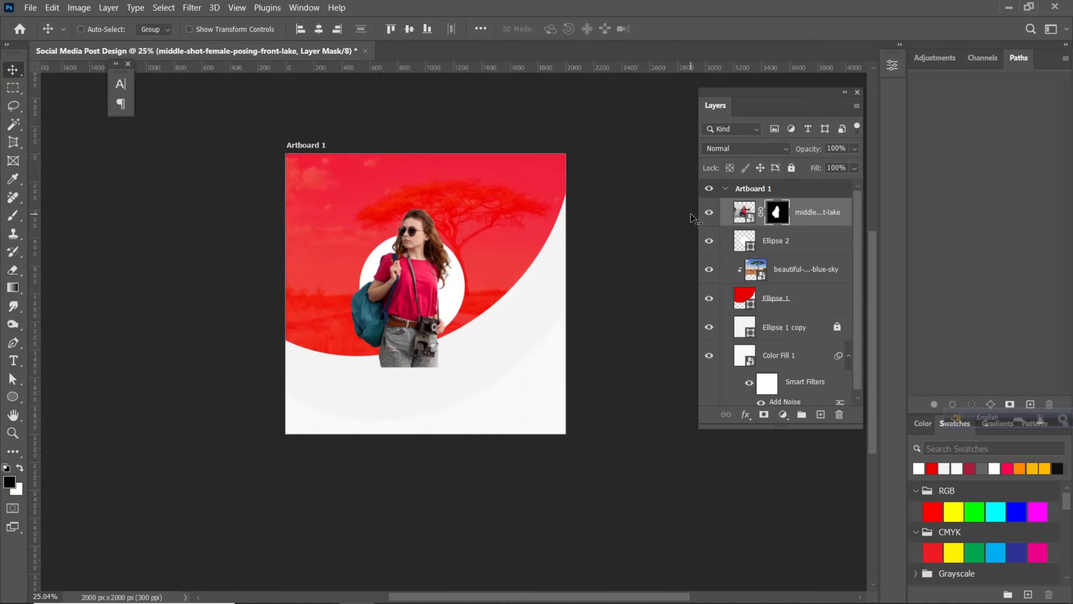
- Duplicate the masked woman layer, reposition the woman over the white circle, and clip the lower of the two layers to the circle
key(ctrl+j)
click(709, 213)
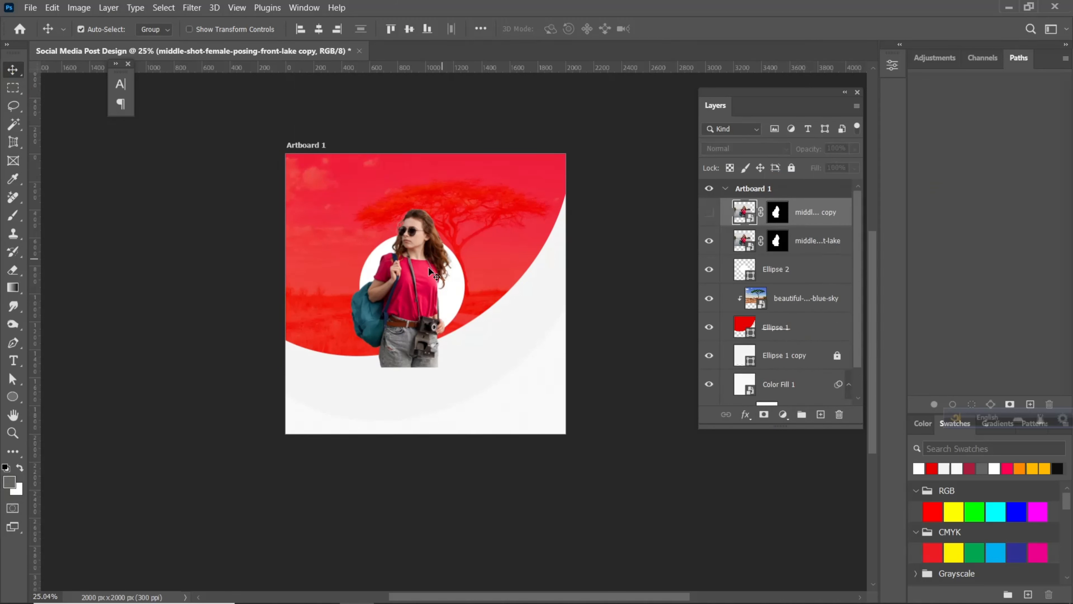
drag(429, 267, 421, 303)
click(710, 213)
click(747, 249)
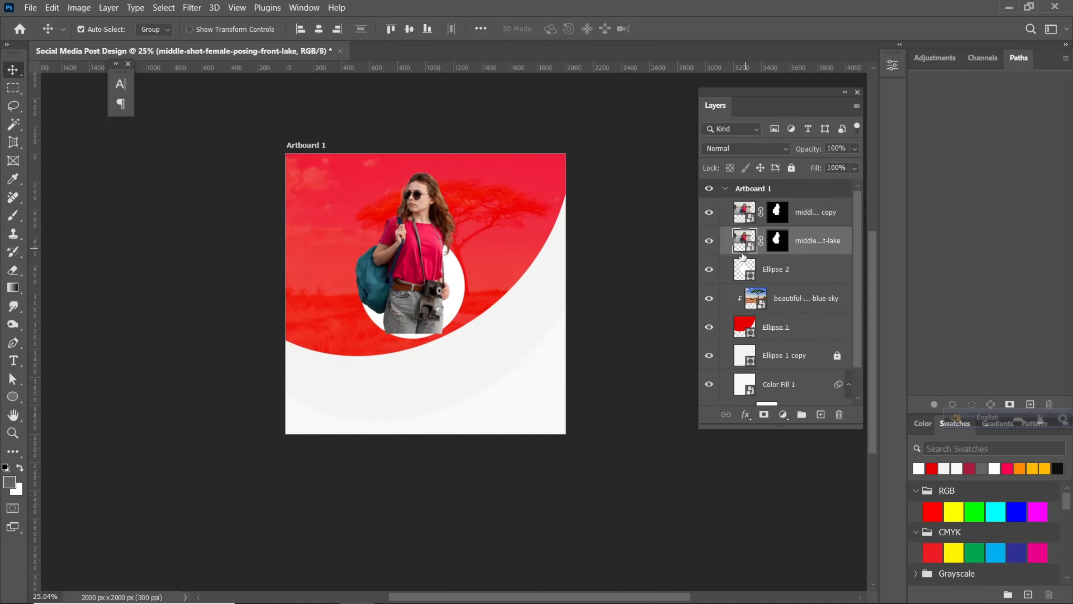
alt+click(739, 251)
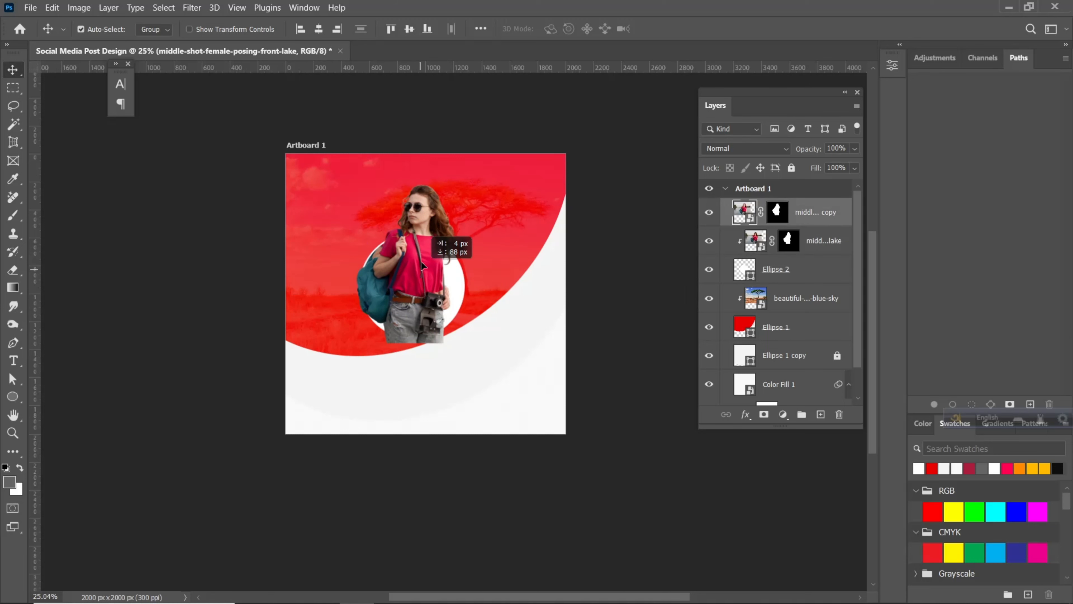
- Position the upper copy of the woman over the white circle so her legs reach the circle's lower edge
mouse_move(421, 262)
mouse_down()
mouse_move(440, 228)
mouse_move(415, 276)
mouse_up()
scroll(413, 270, up, 3)
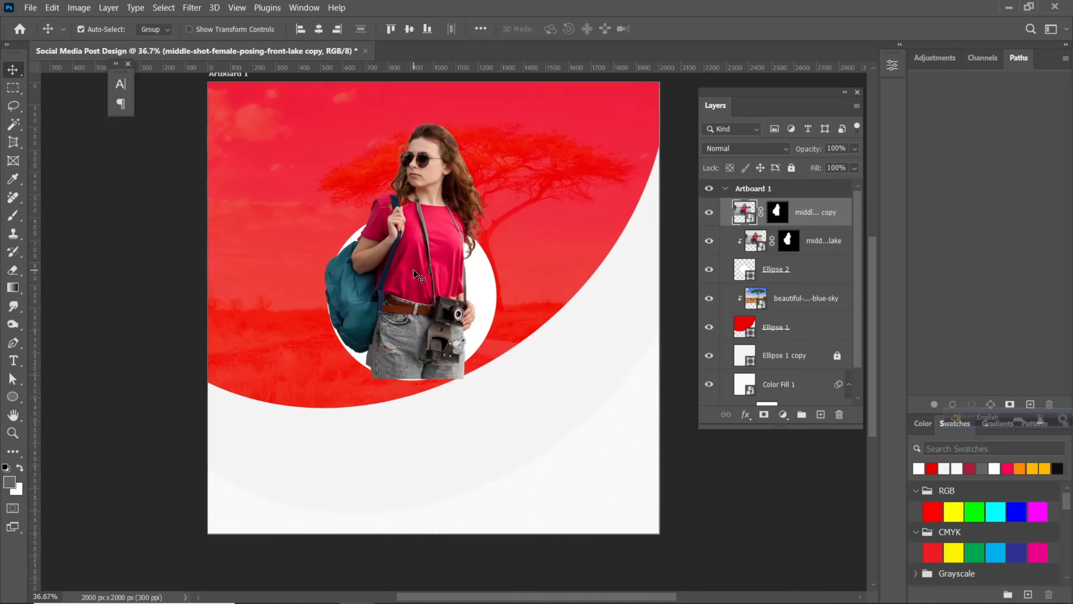
drag(440, 313, 434, 320)
- Erase the parts of the upper woman copy's legs extending beyond the circle's lower edge, using a 125 px Eraser
scroll(446, 299, up, 1)
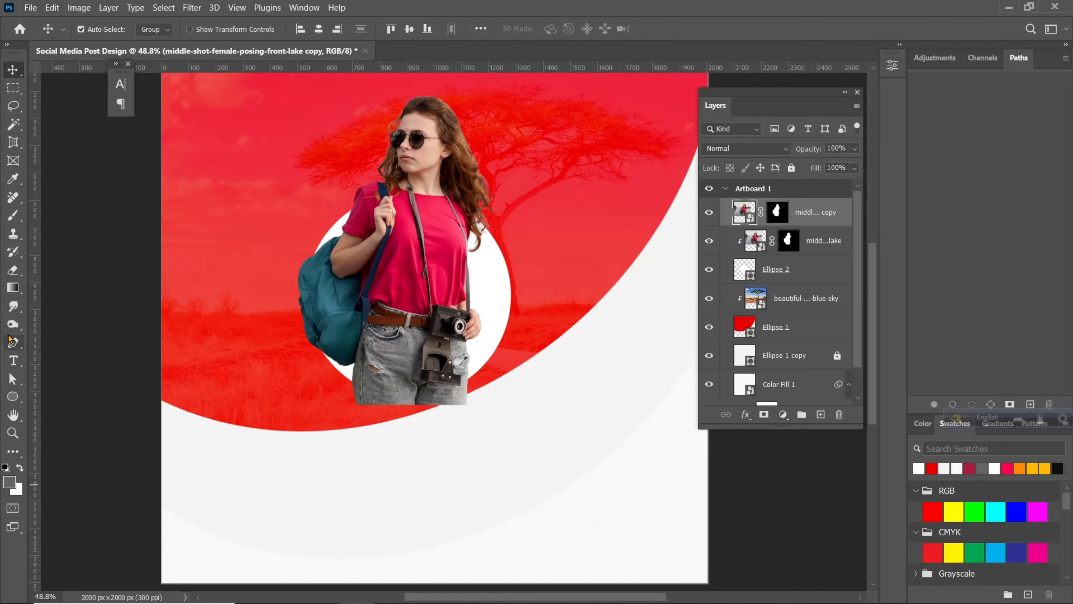
click(12, 269)
click(328, 410)
key(Escape)
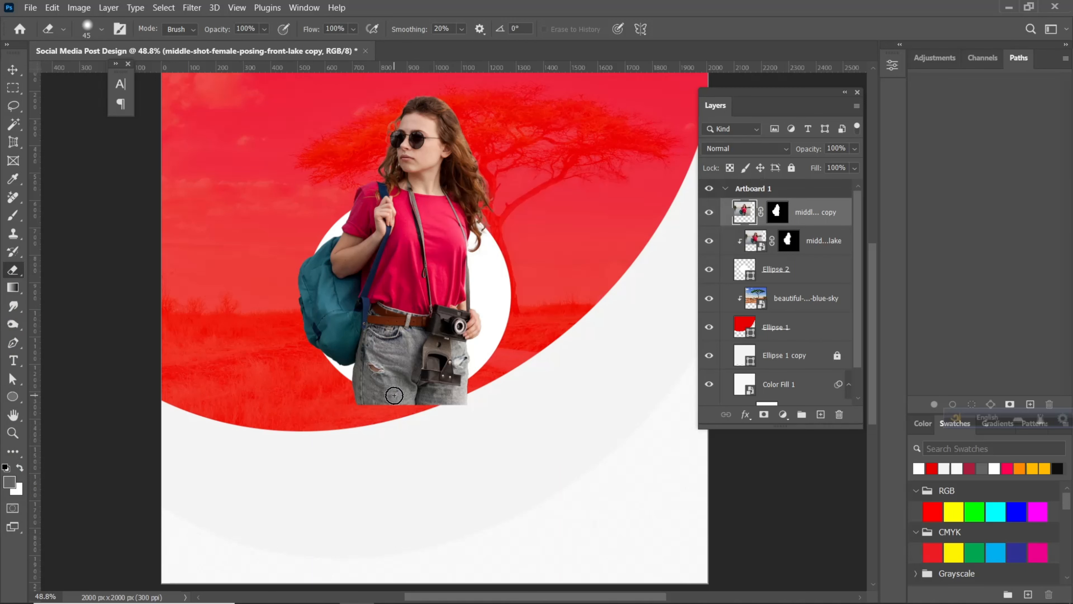
key(bracketright)
key(bracketright)
key(bracketright)
key(bracketright)
key(bracketright)
key(bracketright)
mouse_move(359, 413)
mouse_down()
mouse_move(494, 394)
mouse_move(350, 401)
mouse_move(361, 388)
mouse_up()
scroll(450, 409, down, 3)
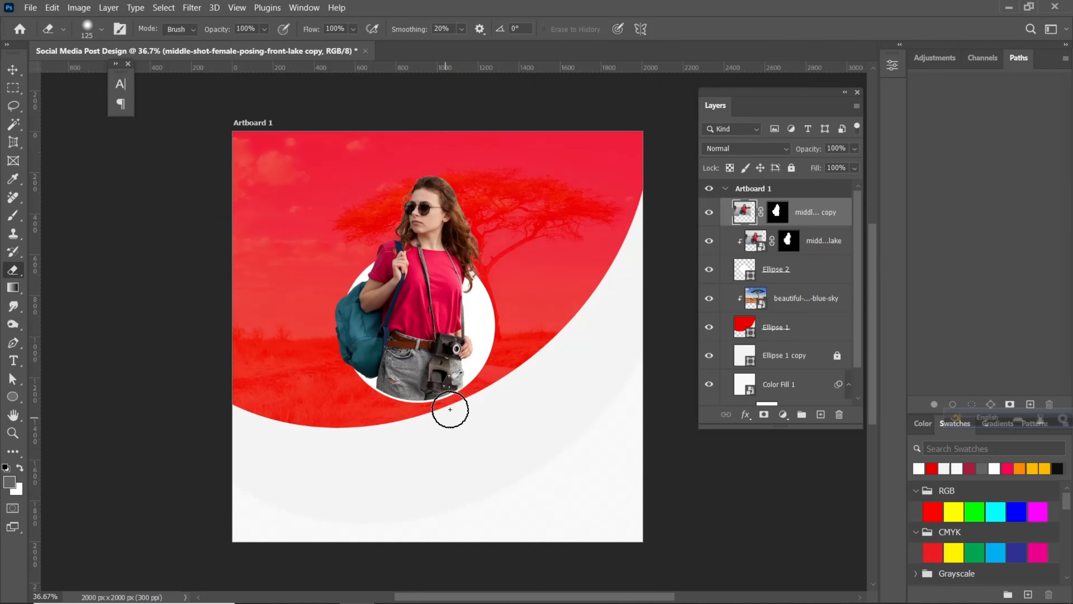
- Scale up both woman layers and the white circle together and shift them right, with her head near the artboard's upper edge
click(16, 72)
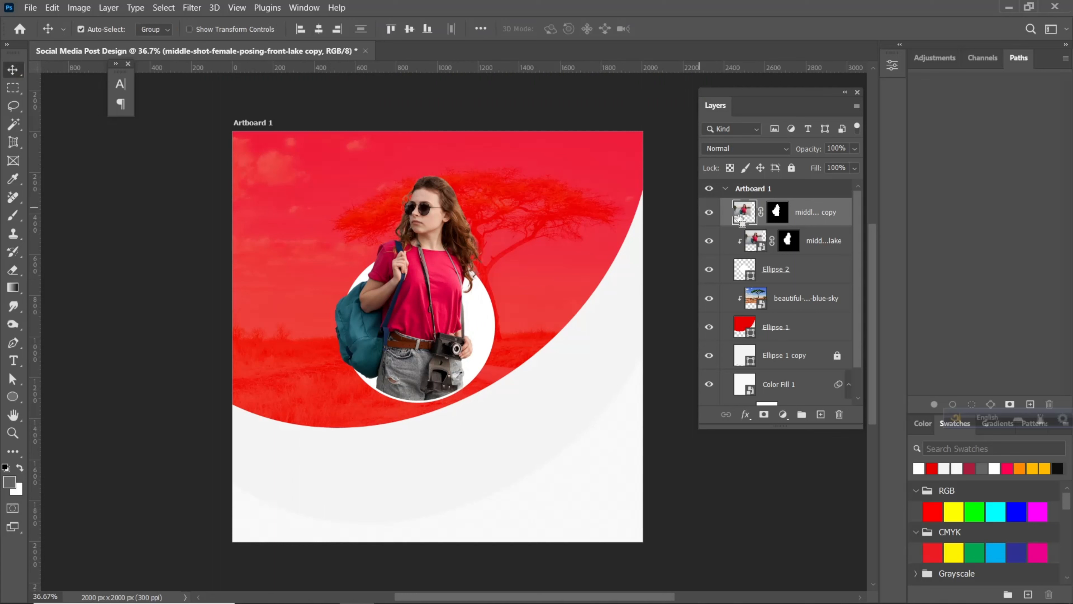
click(725, 276)
key(ctrl+t)
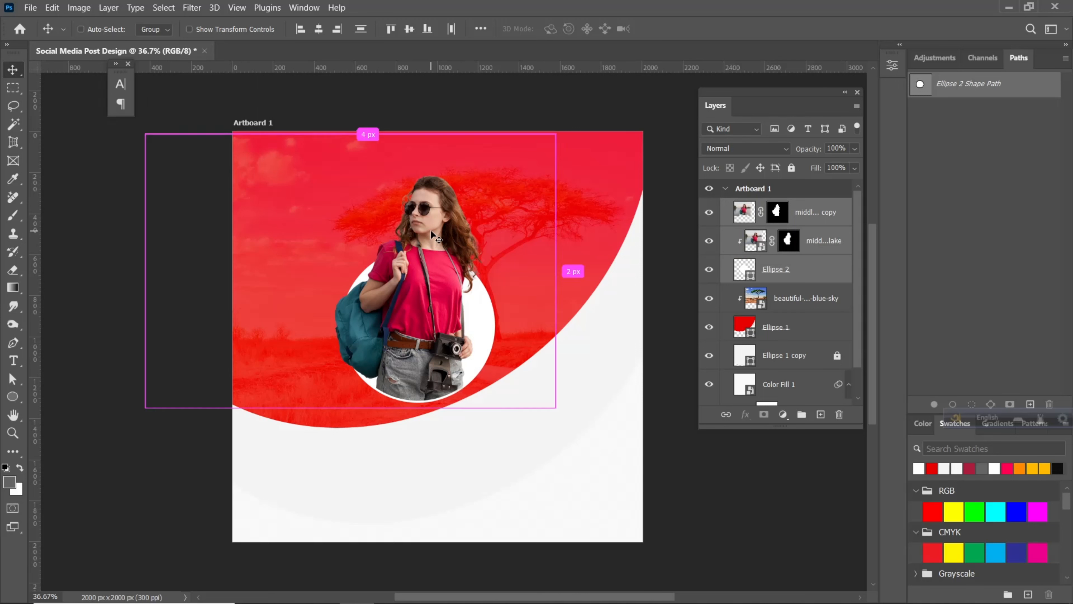
drag(555, 407, 566, 413)
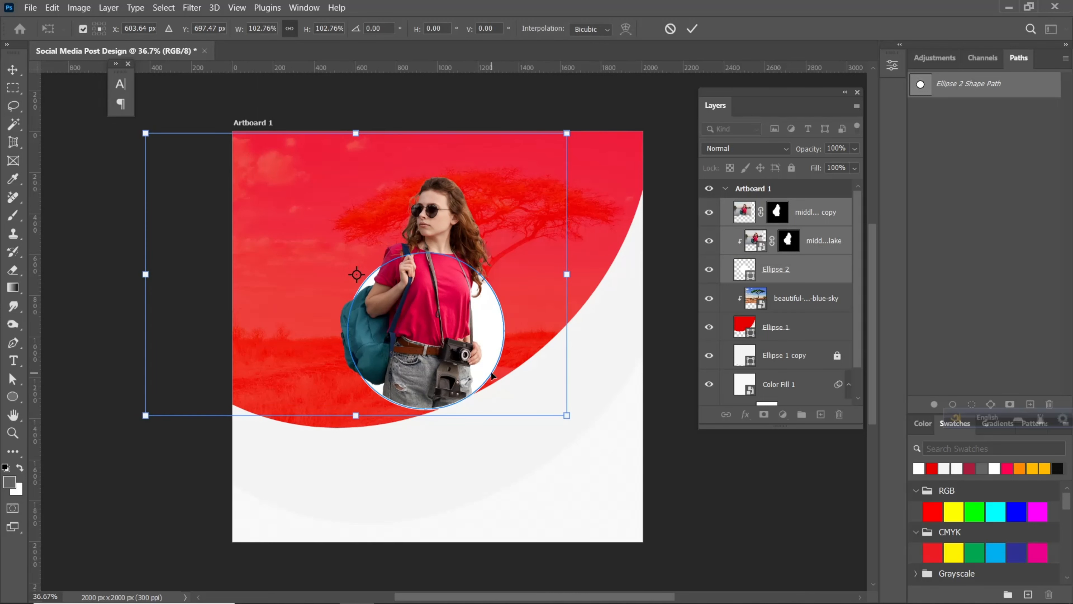
drag(462, 350, 469, 353)
drag(363, 137, 362, 88)
drag(467, 197, 464, 199)
click(693, 29)
scroll(442, 357, down, 2)
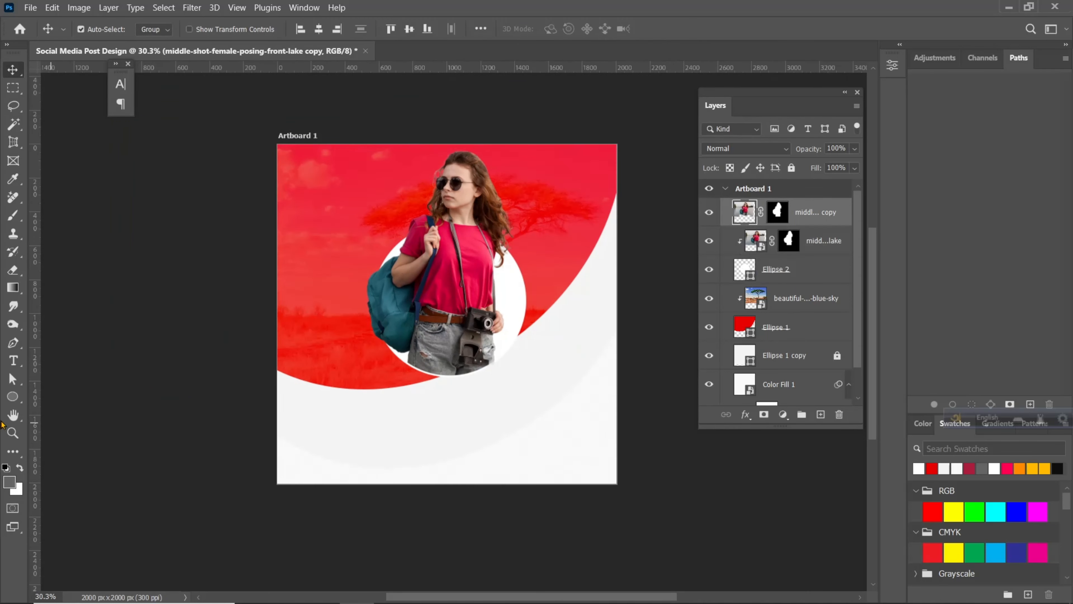
- Add the text "Travel" and move it centrally below the white circle
click(16, 369)
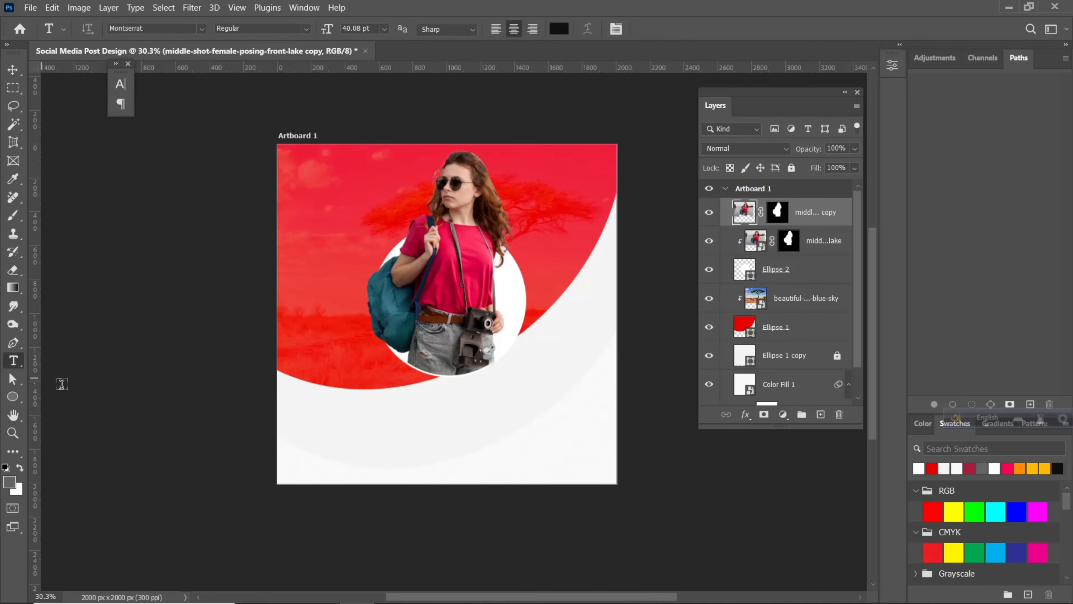
click(393, 409)
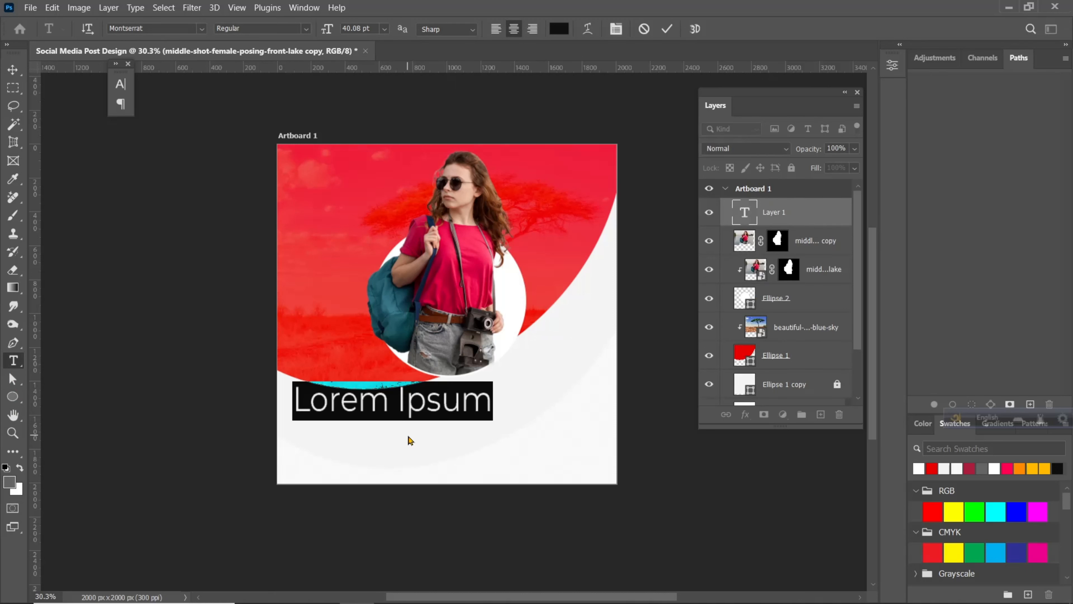
text(T)
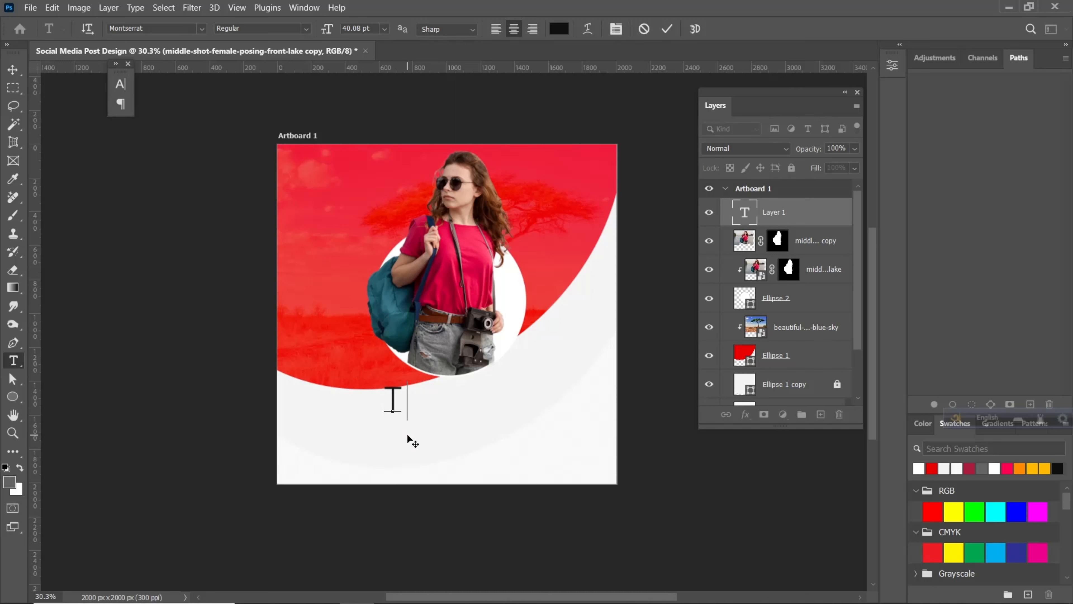
text(ravel)
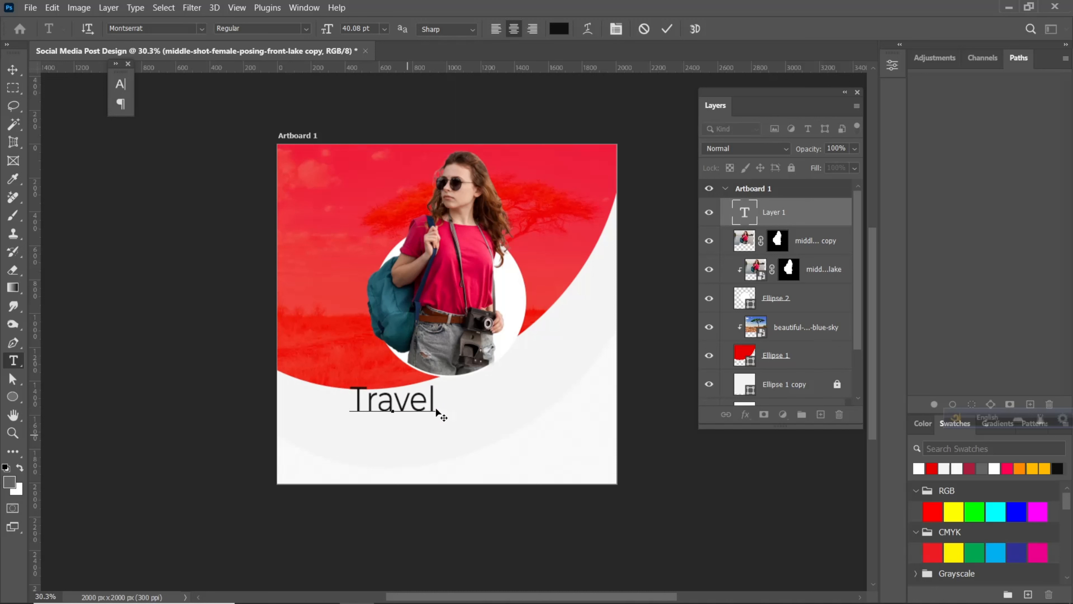
click(667, 29)
key(v)
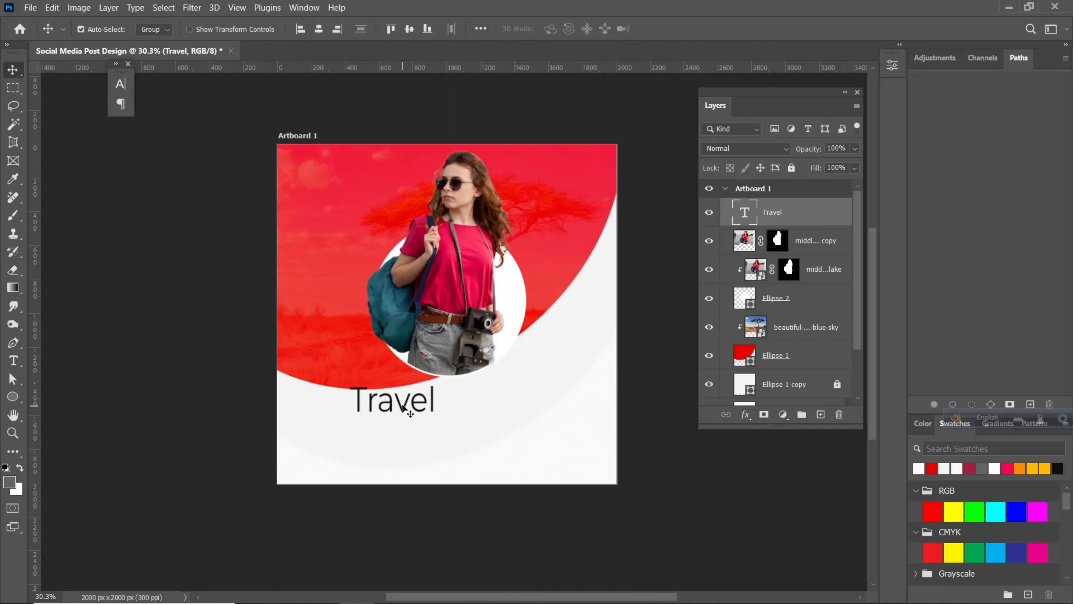
drag(404, 406, 464, 405)
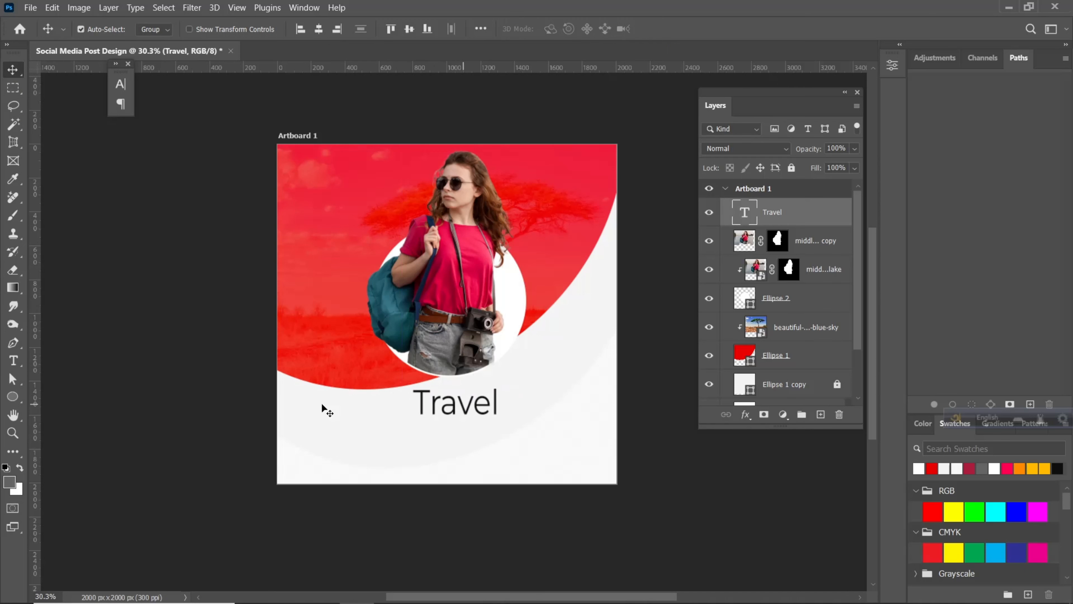
- Change the font of the "Travel" text to Viner Hand ITC
click(13, 360)
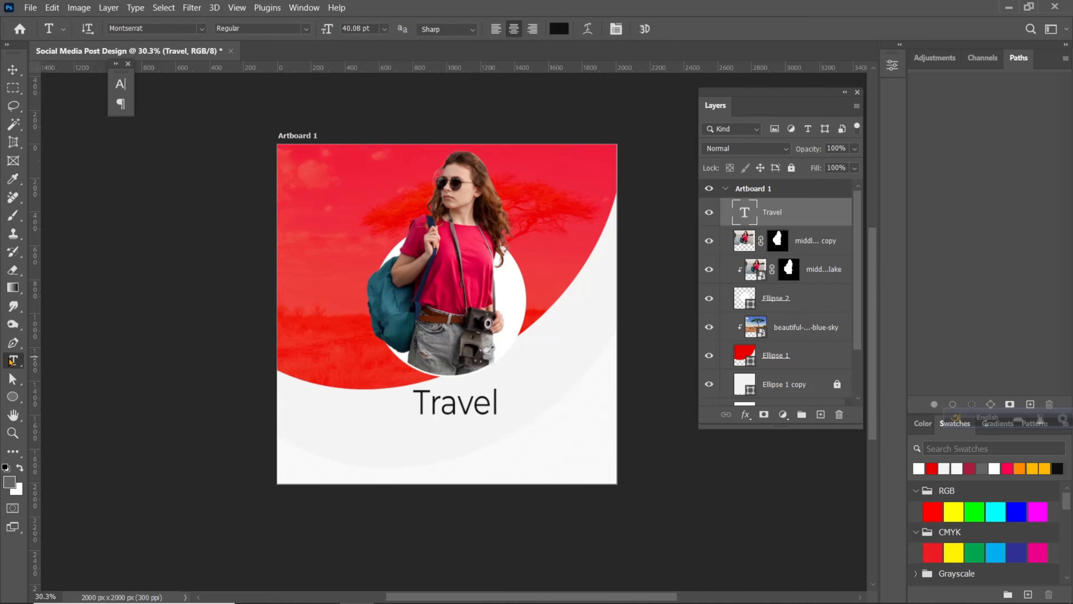
click(615, 31)
click(217, 104)
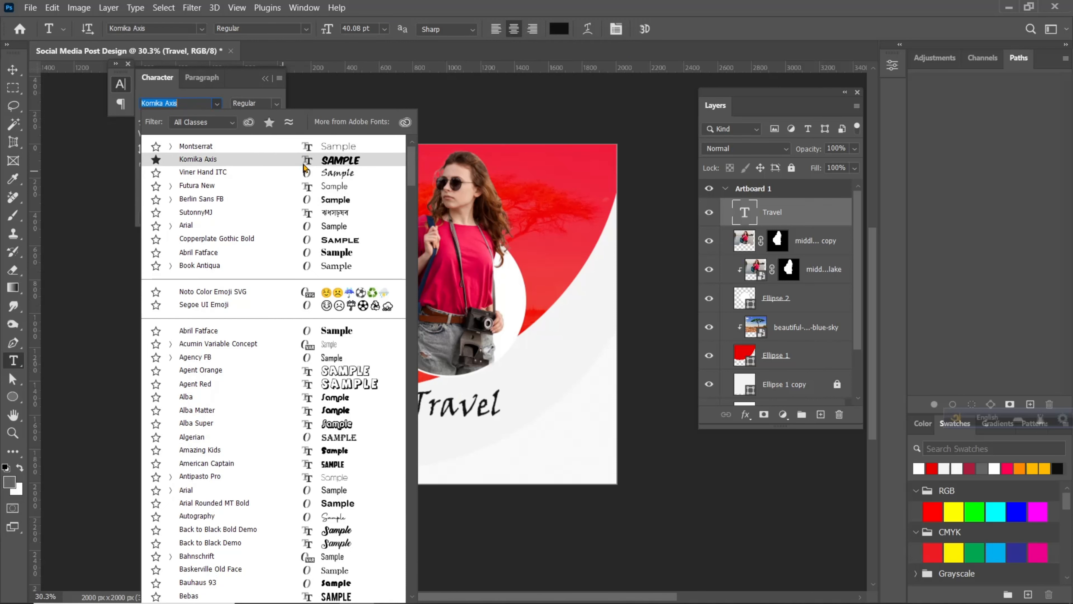
click(307, 174)
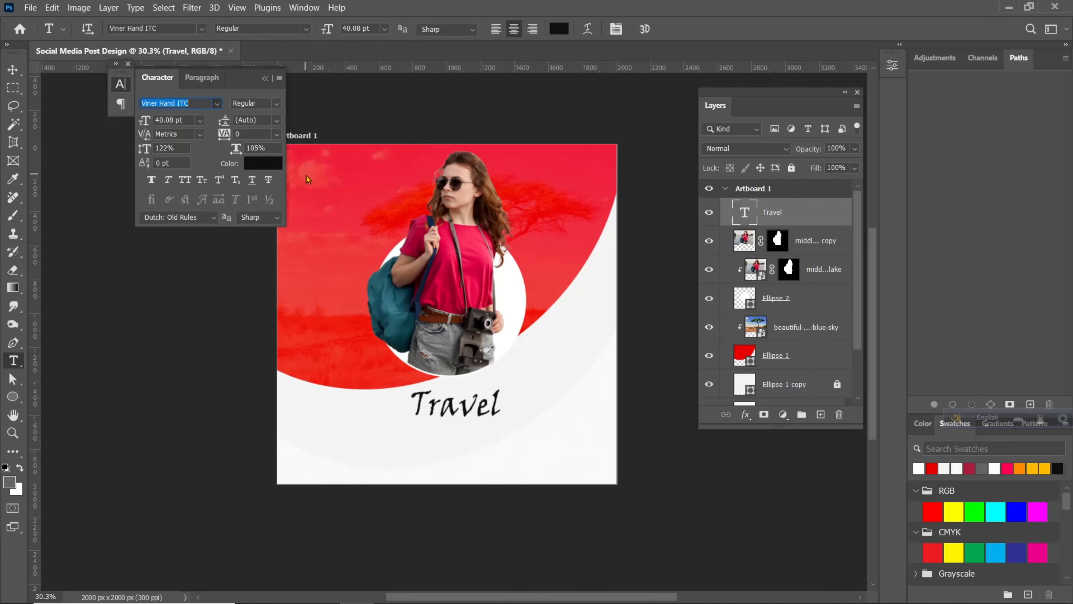
- Set the "Travel" text to -50 tracking and 30 pt, and move it up close beneath the white circle
click(200, 120)
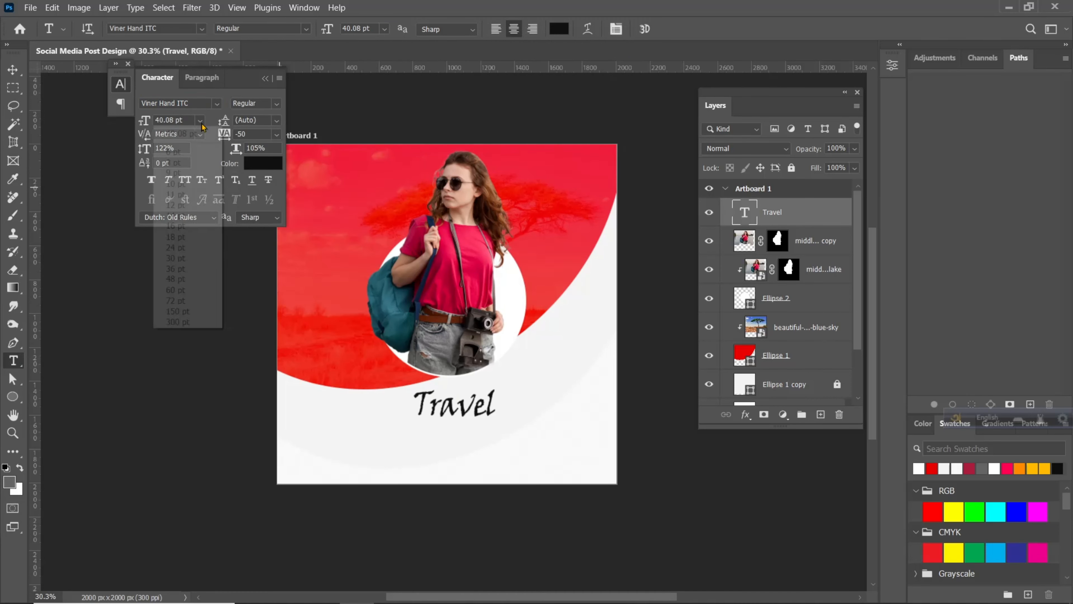
click(178, 258)
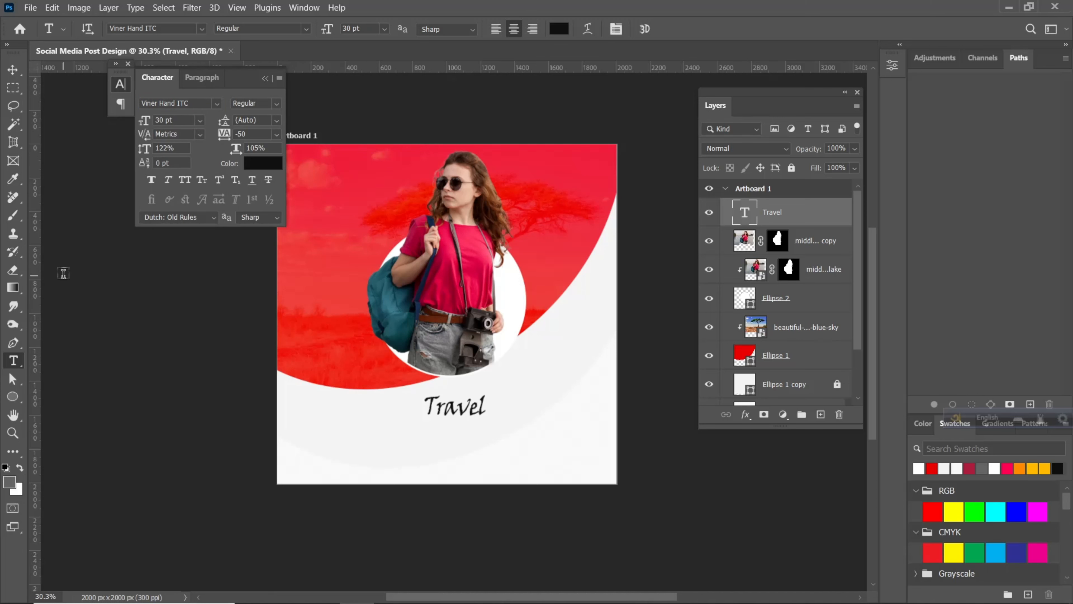
click(12, 69)
drag(454, 406, 457, 393)
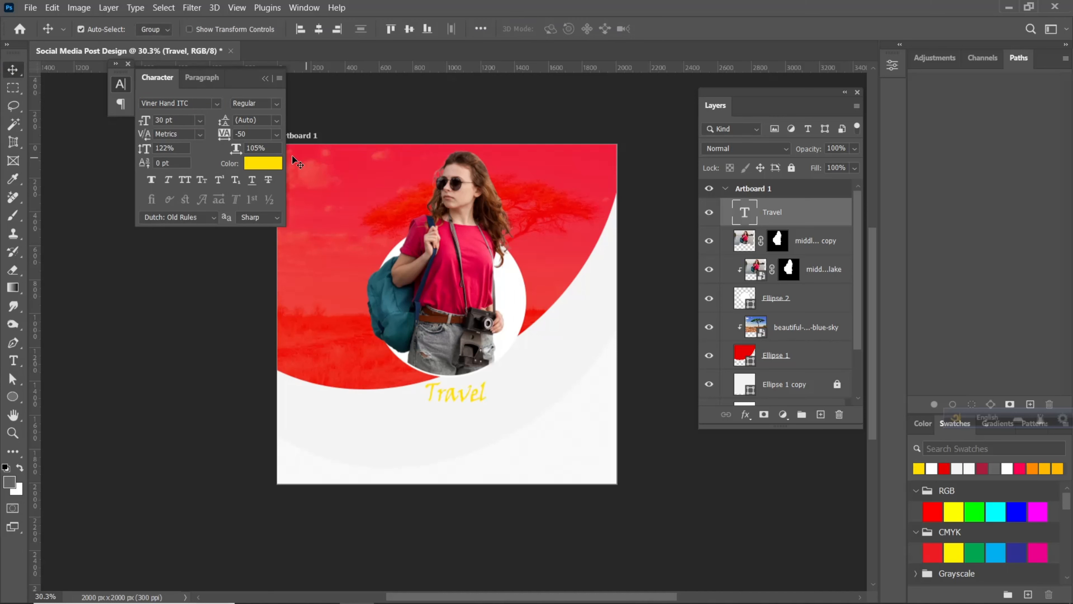
- Recolor the "Travel" text orange and apply faux bold to it
click(254, 166)
drag(894, 507, 894, 517)
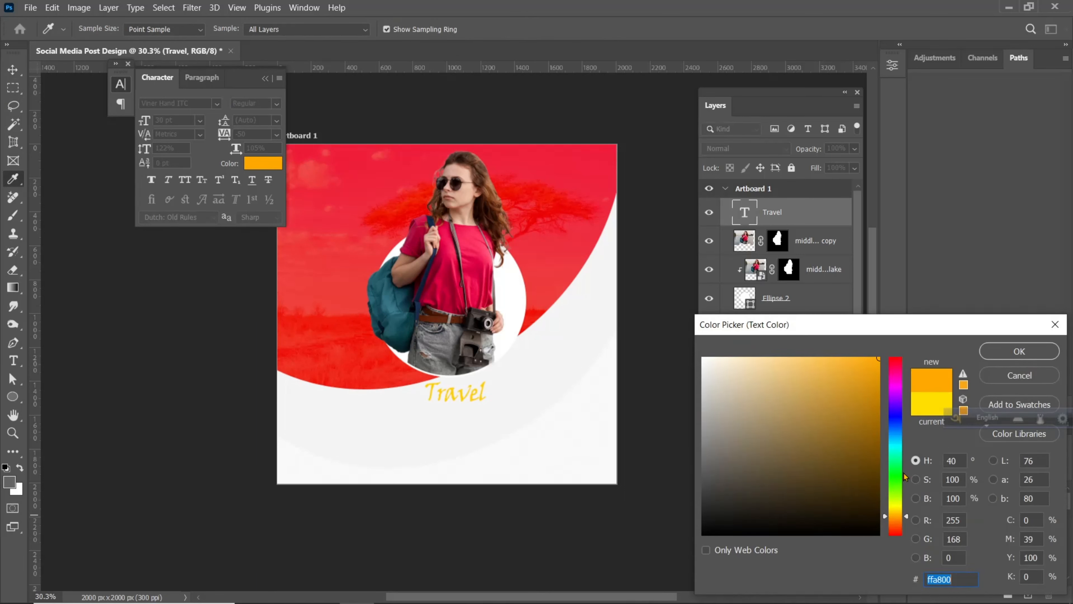
click(1020, 350)
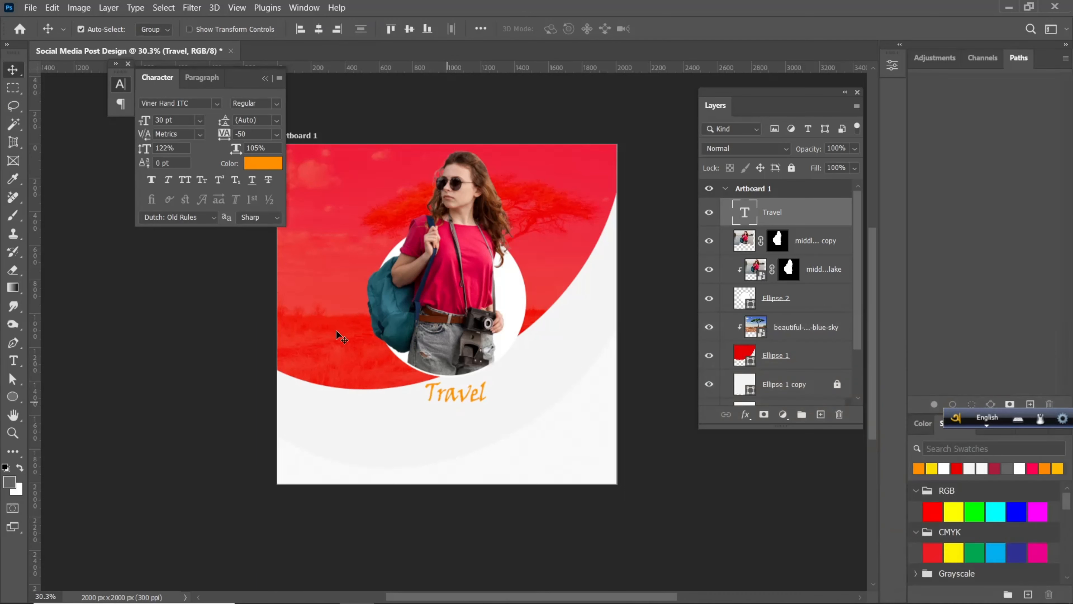
scroll(442, 404, up, 3)
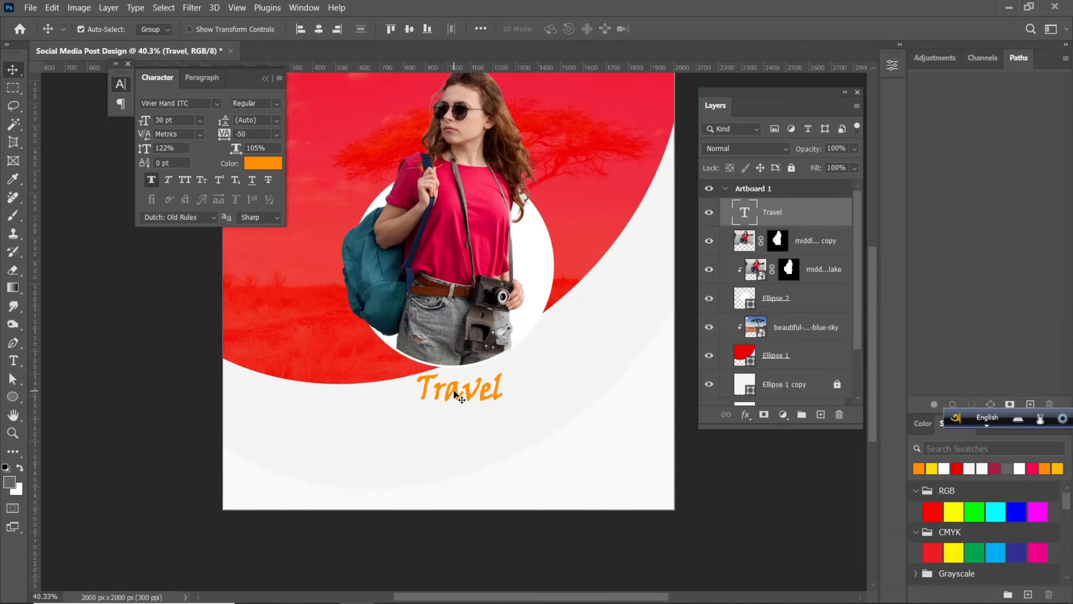
- Duplicate the "Travel" text directly below itself and change the copy's wording to "THE WORLD"
drag(454, 391, 451, 418)
double_click(452, 419)
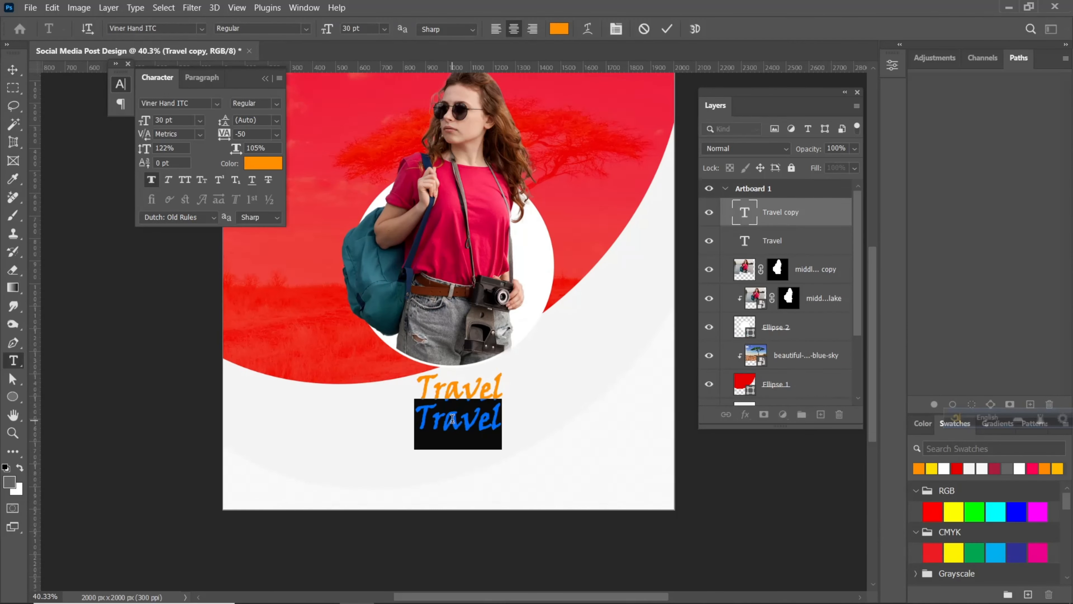
text(THE)
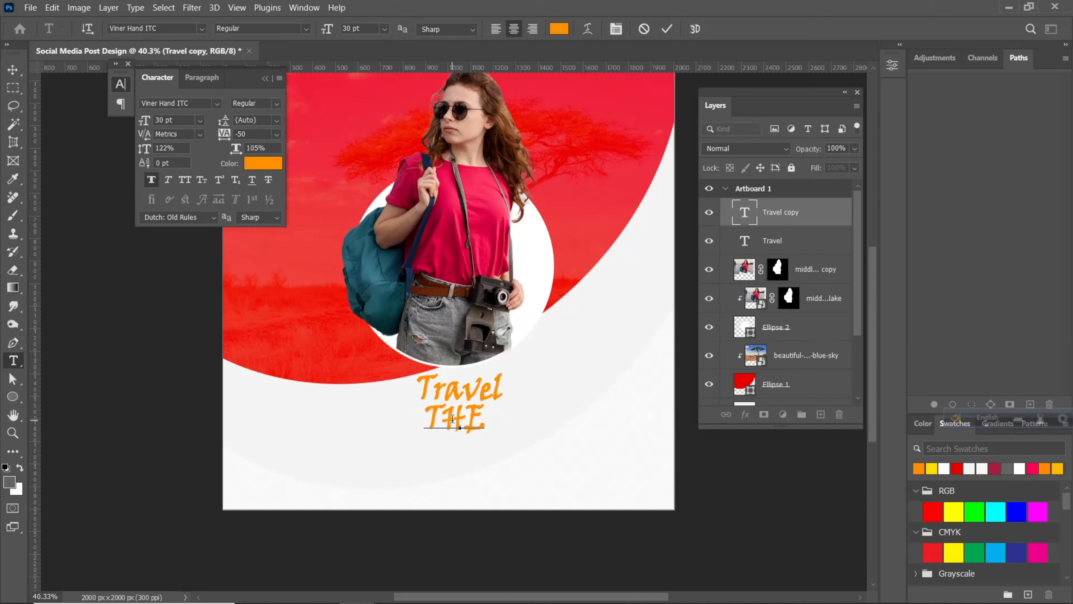
text( WORLD)
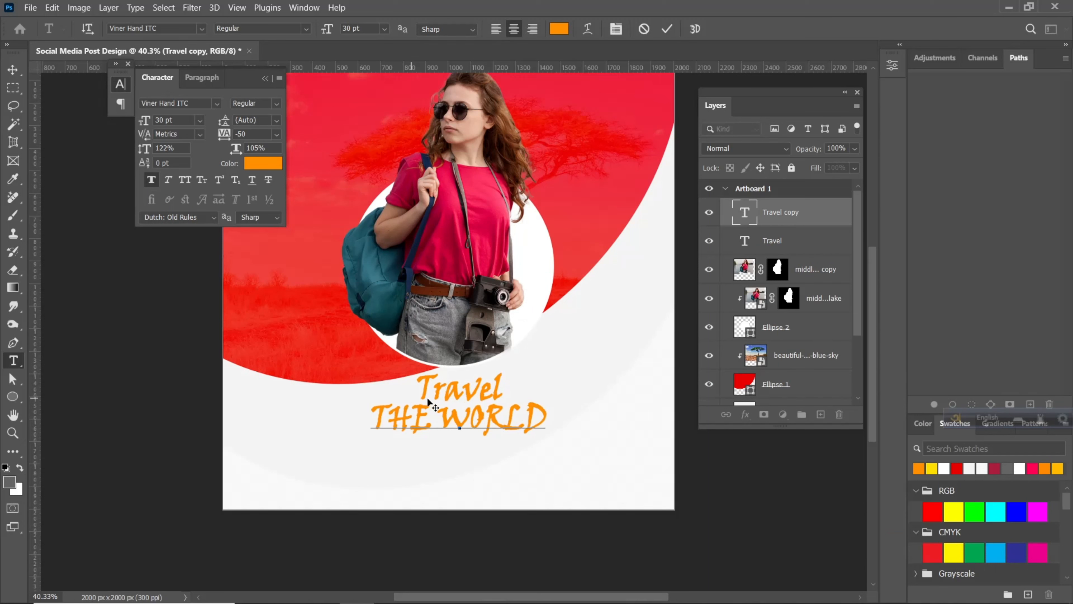
click(668, 29)
key(v)
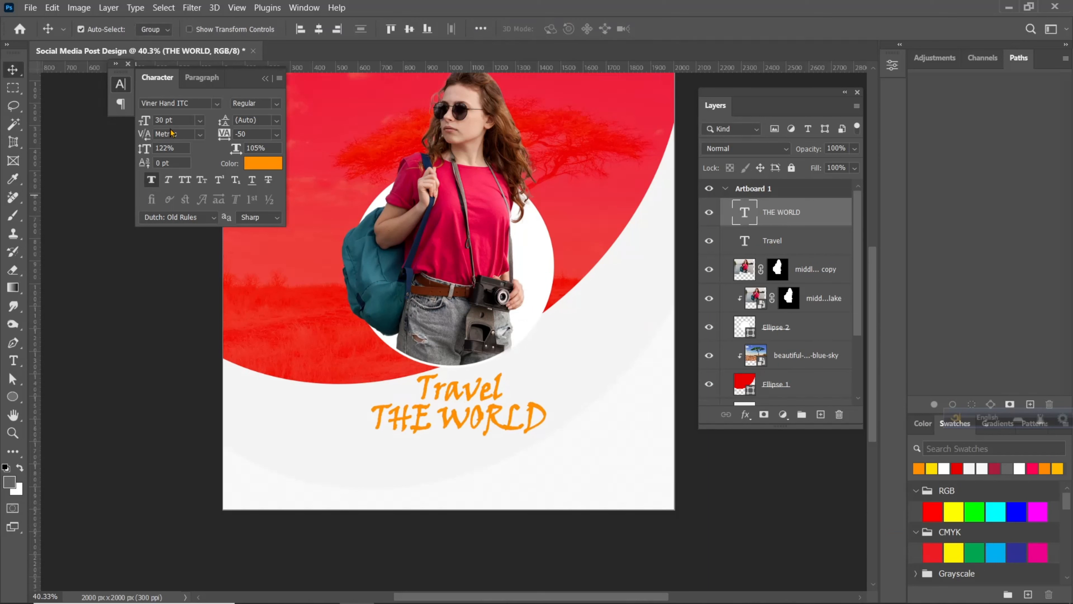
- Change the "THE WORLD" text to Montserrat SemiBold and shift it slightly left and down under "Travel"
click(217, 103)
click(205, 154)
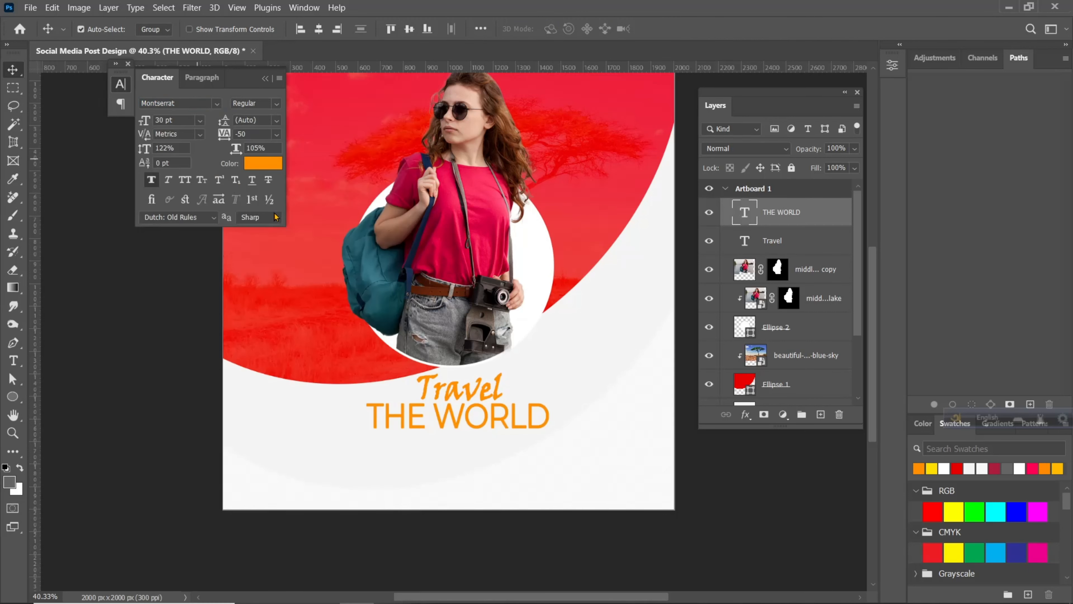
click(276, 104)
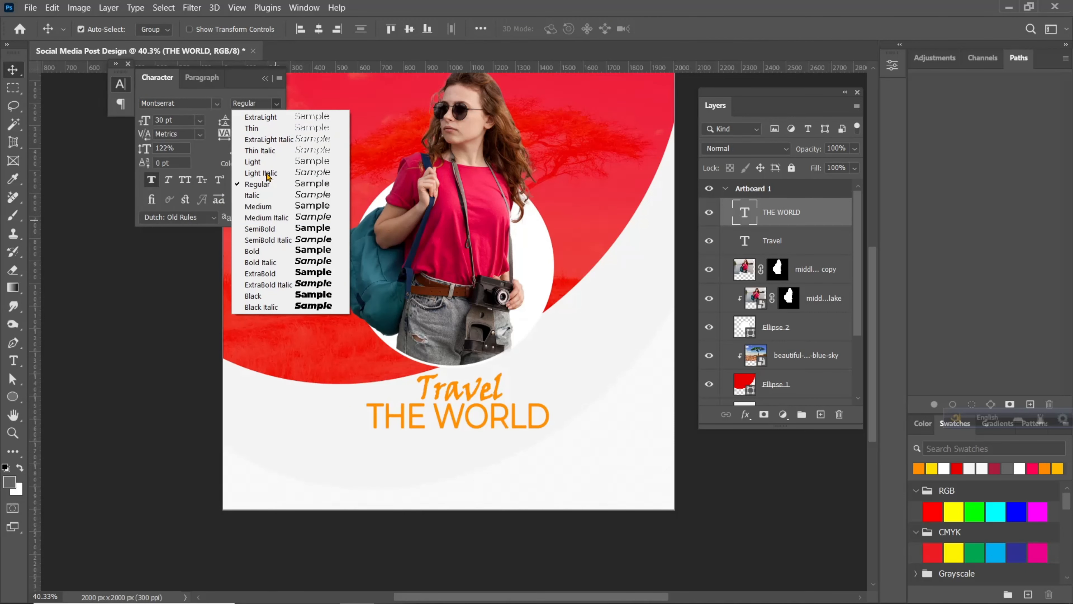
click(265, 230)
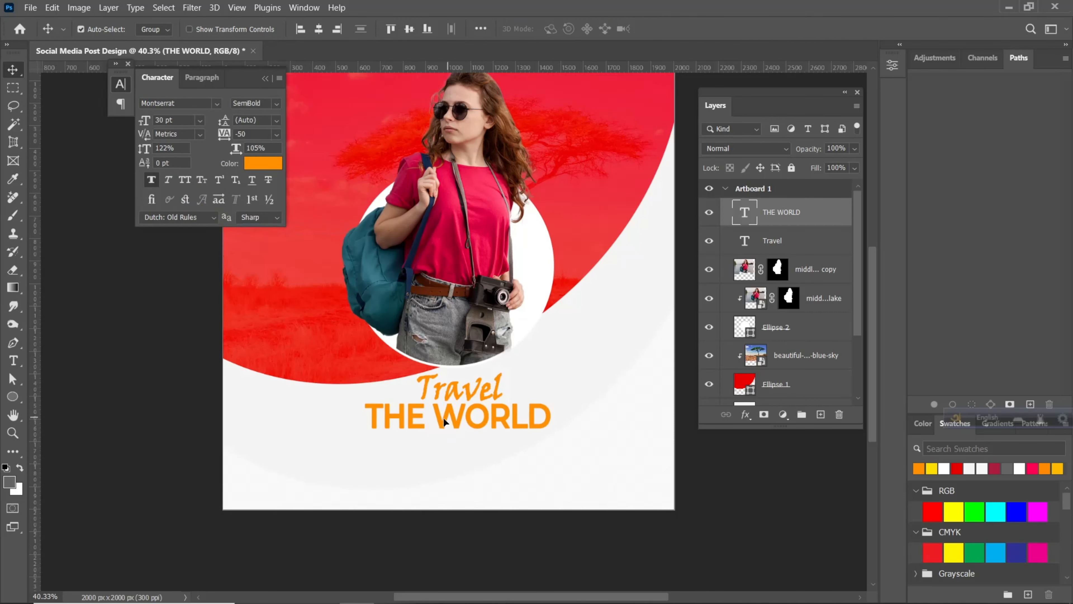
drag(445, 421, 435, 425)
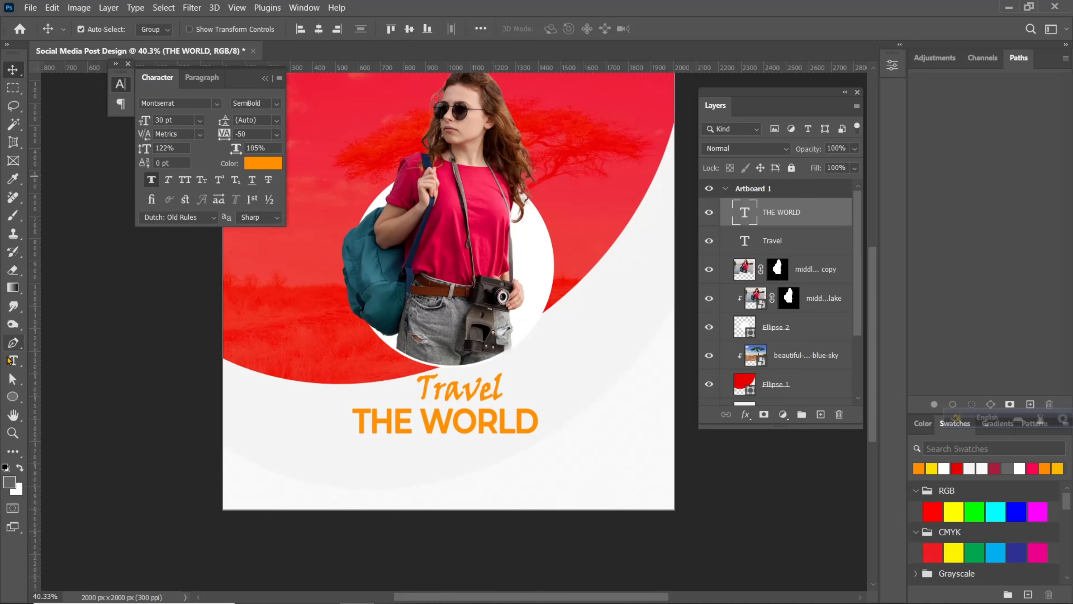
- Recolor only the word "WORLD" in the headline to red ff0000
click(13, 361)
drag(424, 421, 568, 434)
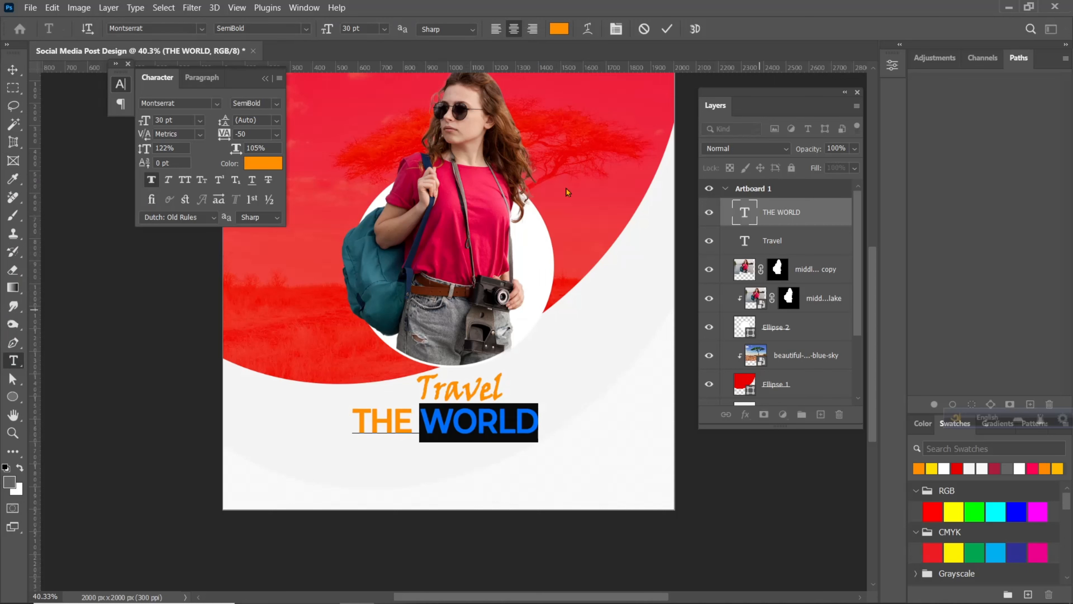
click(248, 166)
drag(895, 372, 895, 358)
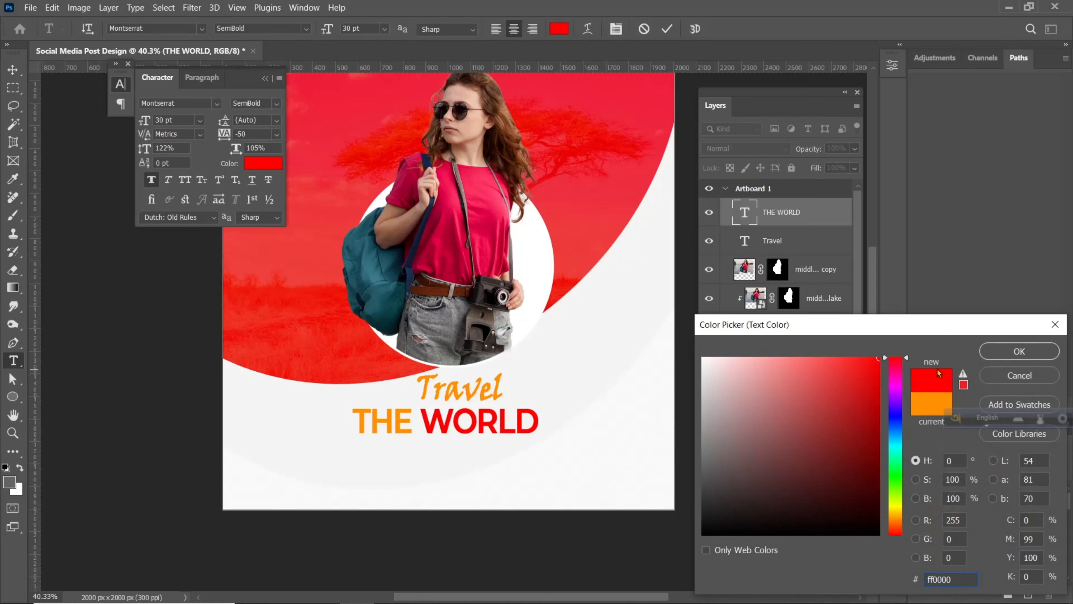
click(998, 356)
- Recolor the word "THE" in the headline to black 000000 and commit the text edit
drag(357, 412, 420, 423)
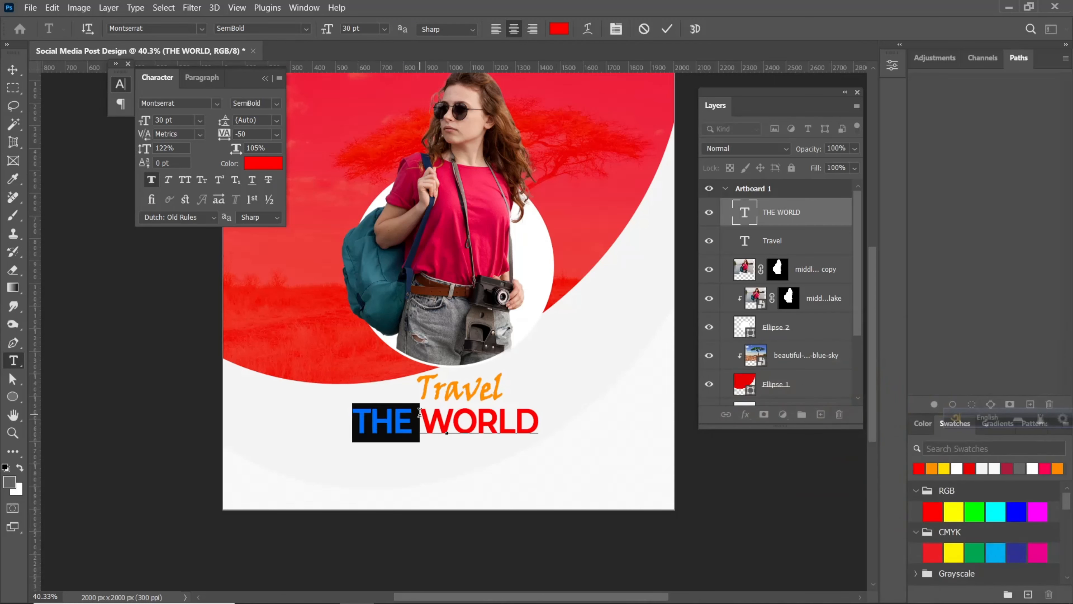
click(256, 168)
click(713, 512)
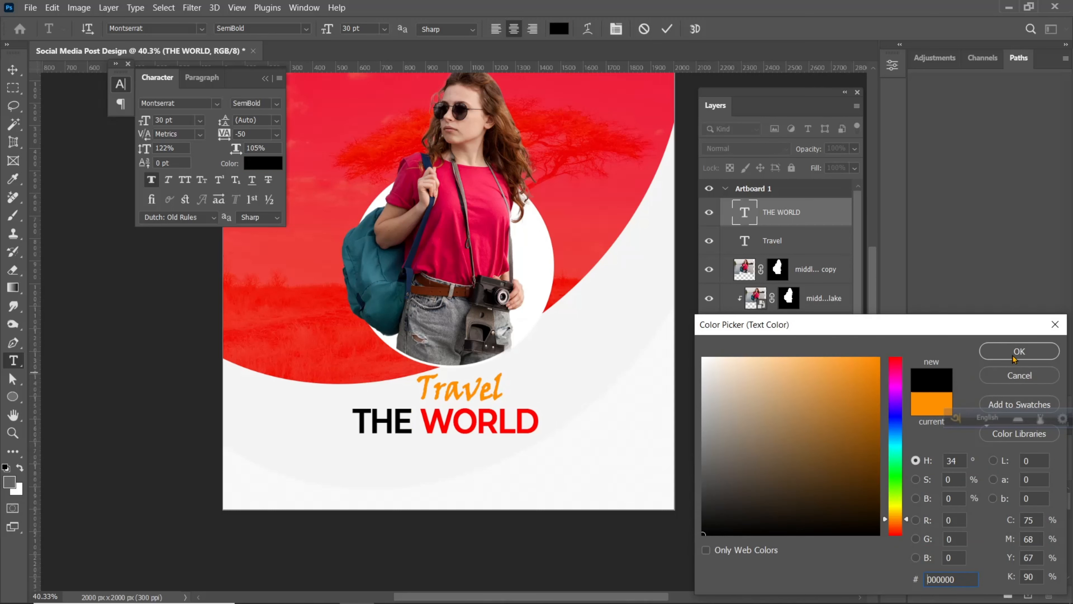
click(1018, 352)
key(ctrl+minus)
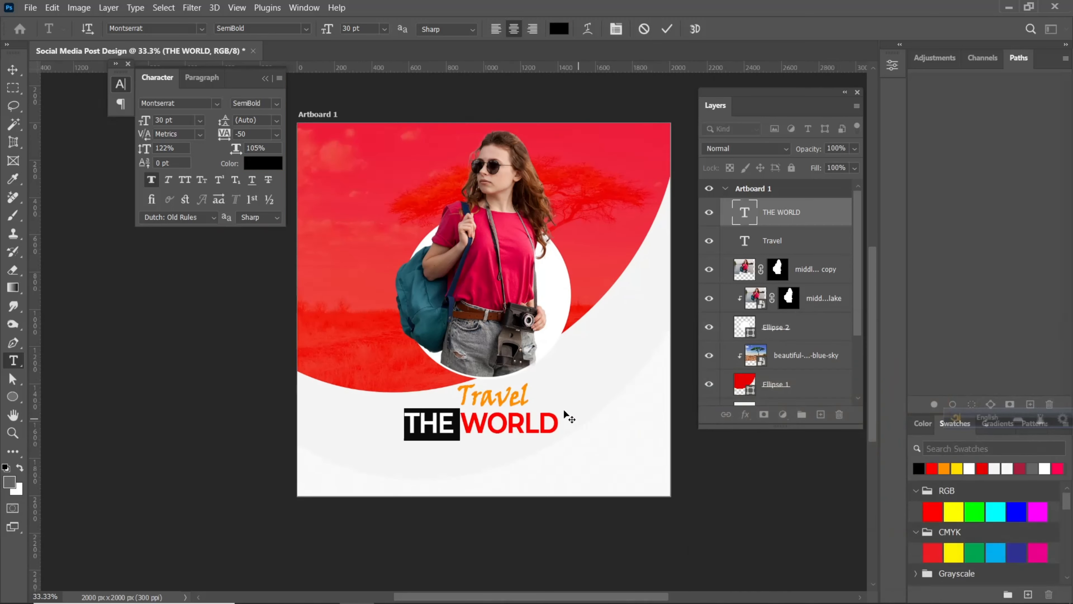
click(666, 29)
- Add a Lorem ipsum paragraph box below "THE WORLD" in 10 pt Montserrat Medium without faux bold
key(ctrl+shift+alt+n)
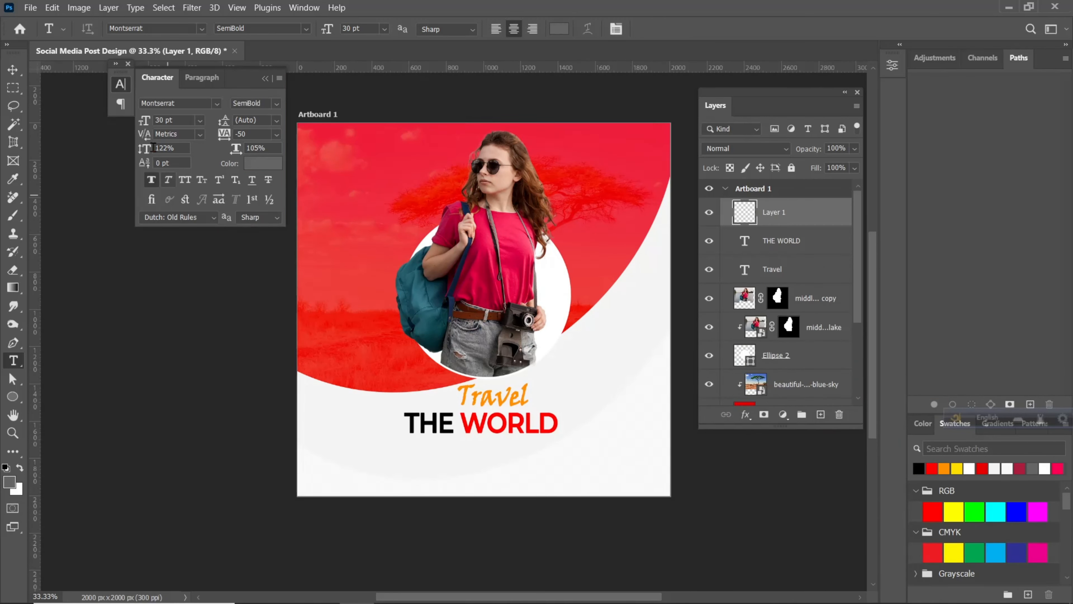
click(200, 120)
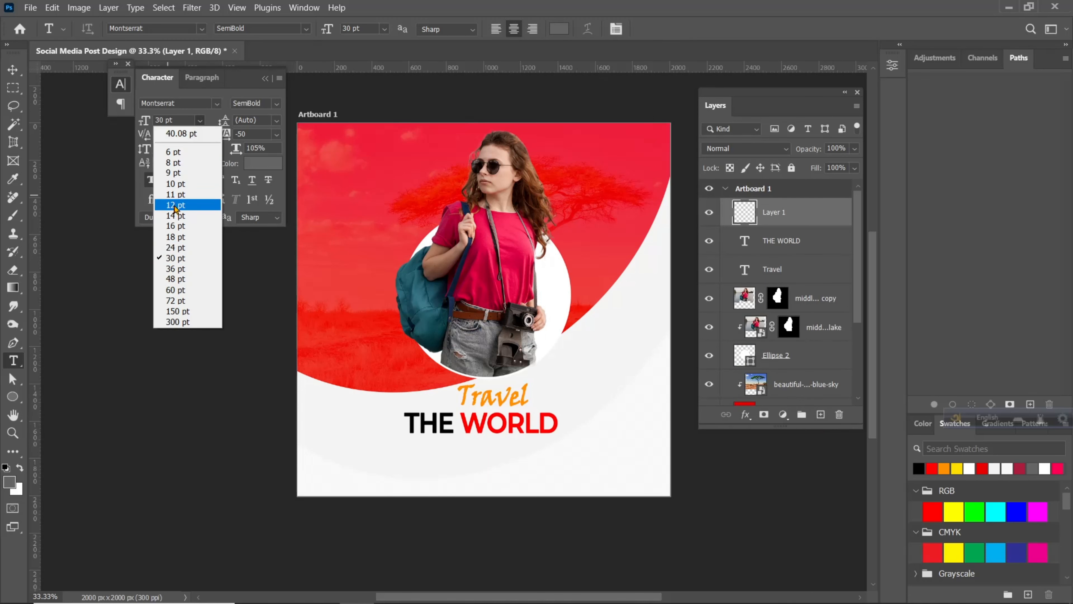
click(175, 184)
drag(410, 444, 553, 470)
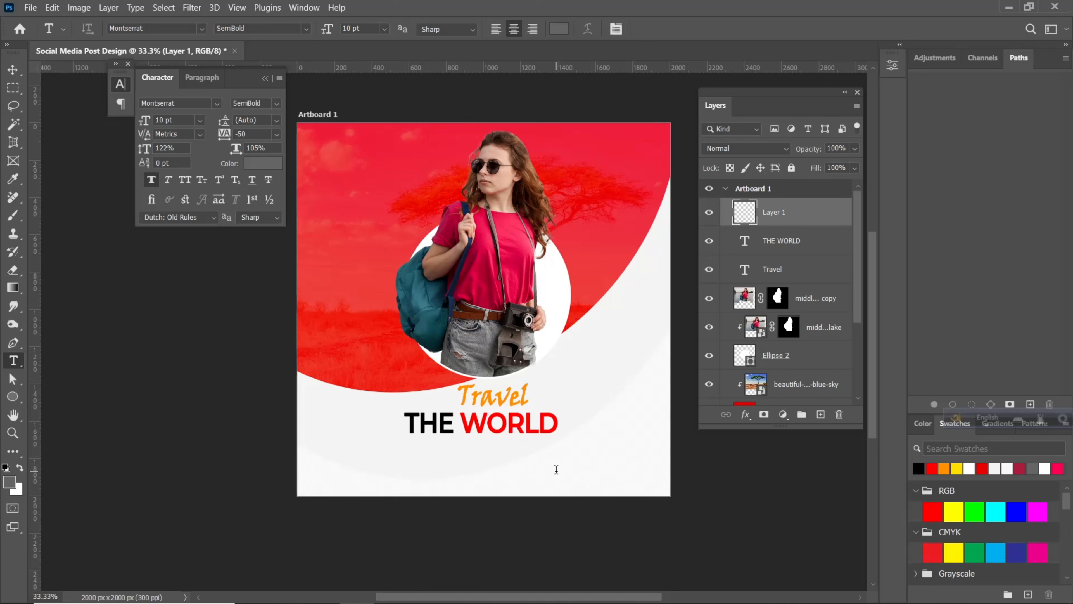
click(153, 182)
click(277, 103)
click(270, 205)
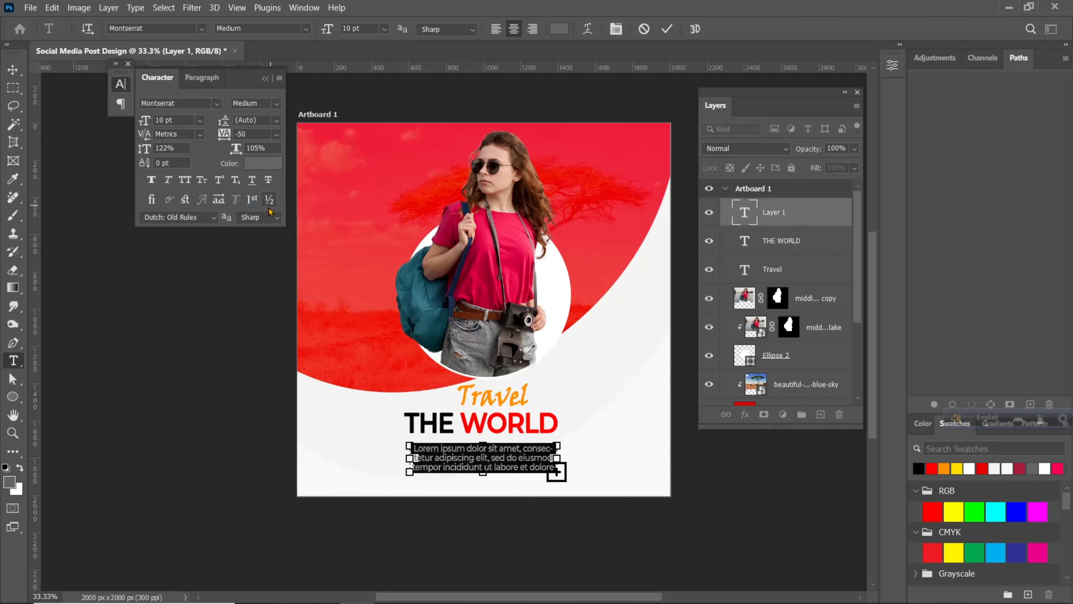
click(12, 70)
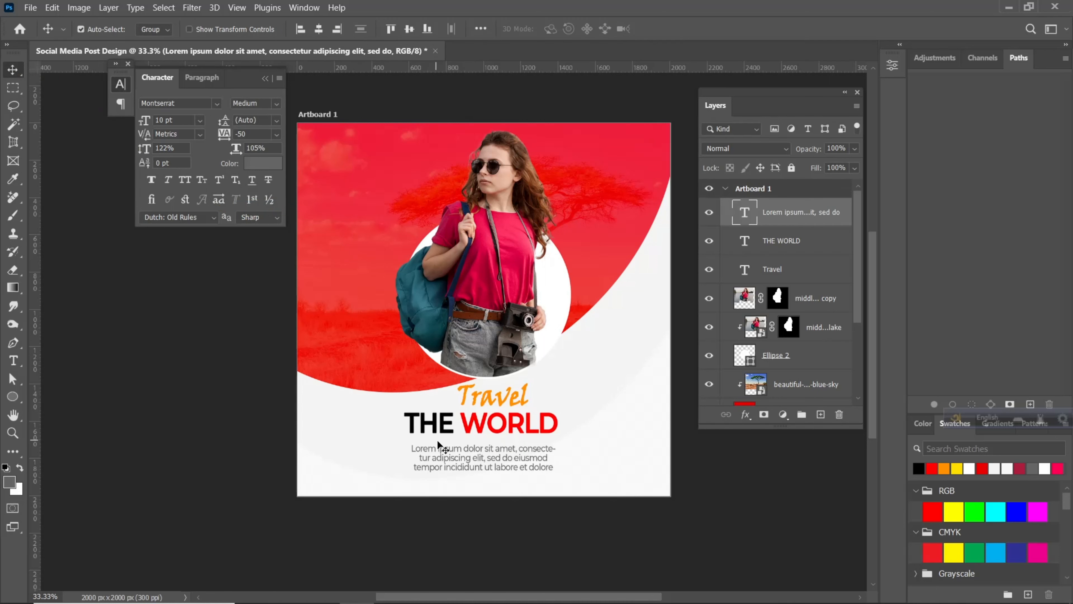
- Move the Lorem ipsum paragraph up close beneath "THE WORLD" and set its size to 9 pt
drag(439, 443, 460, 451)
click(201, 121)
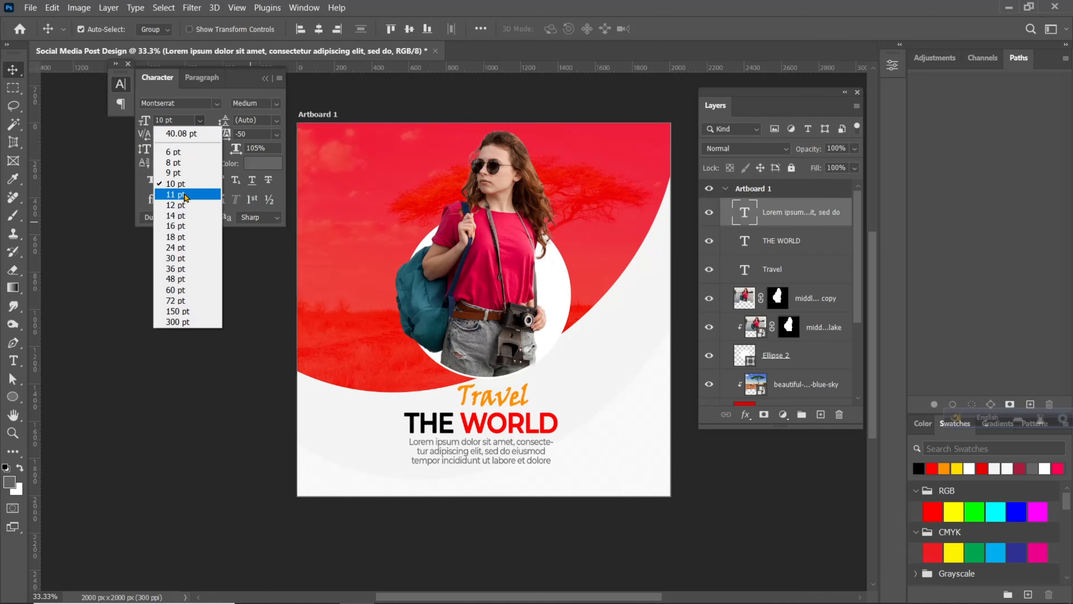
click(173, 173)
- Draw a rectangle about 626 x 152 px near the artboard's lower edge and remove its stroke
scroll(478, 457, down, 3)
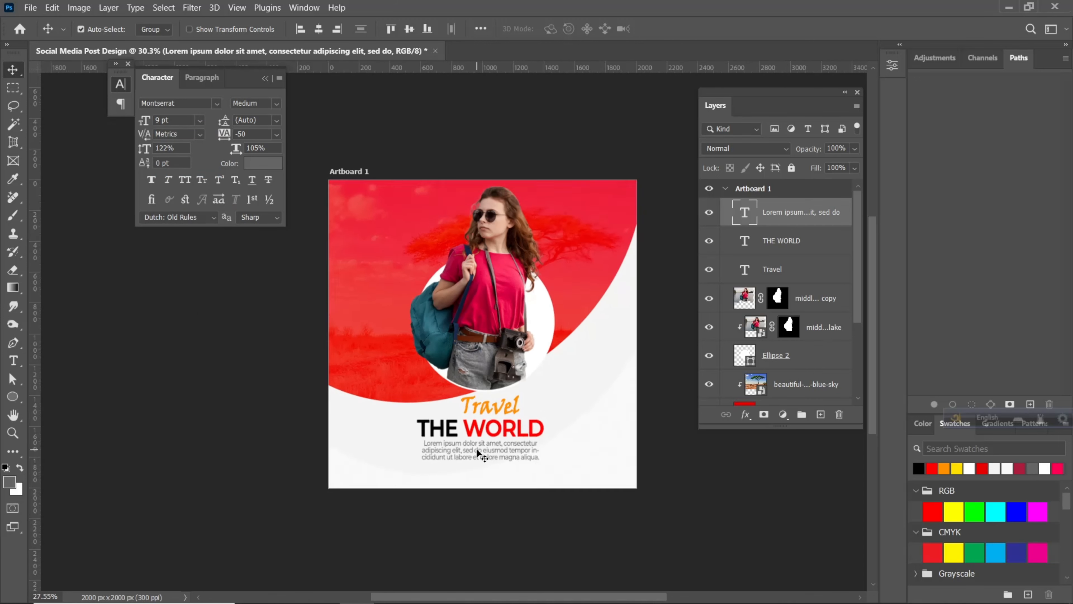
click(17, 401)
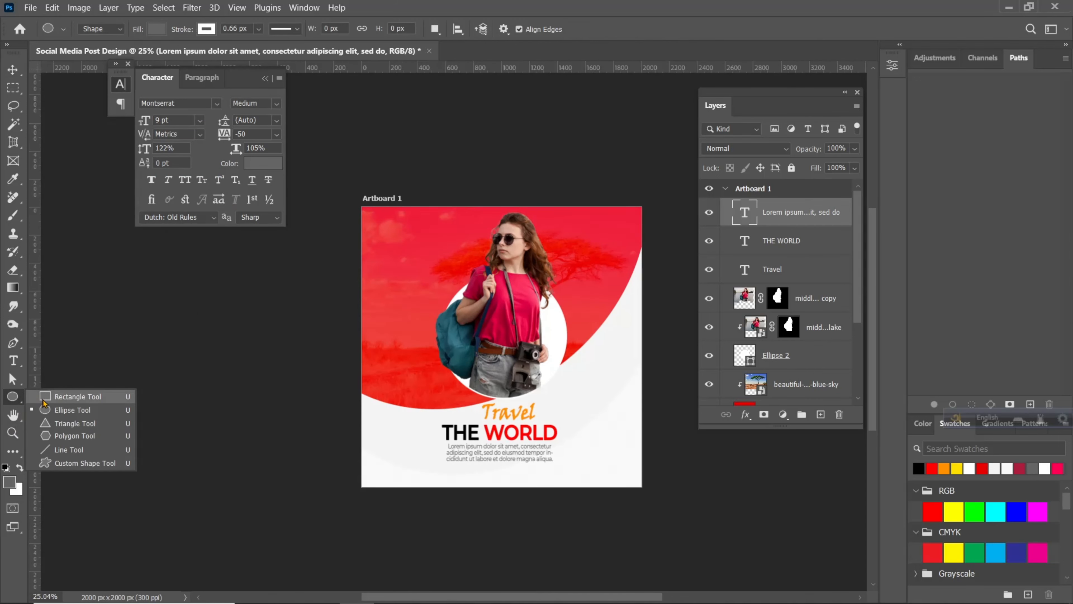
click(47, 400)
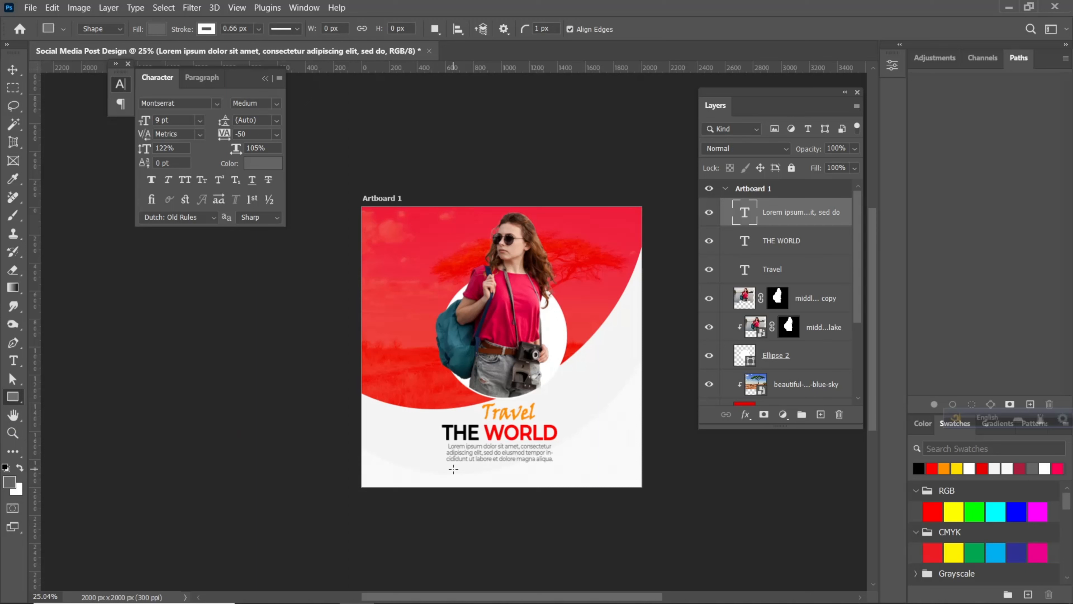
drag(453, 468, 497, 479)
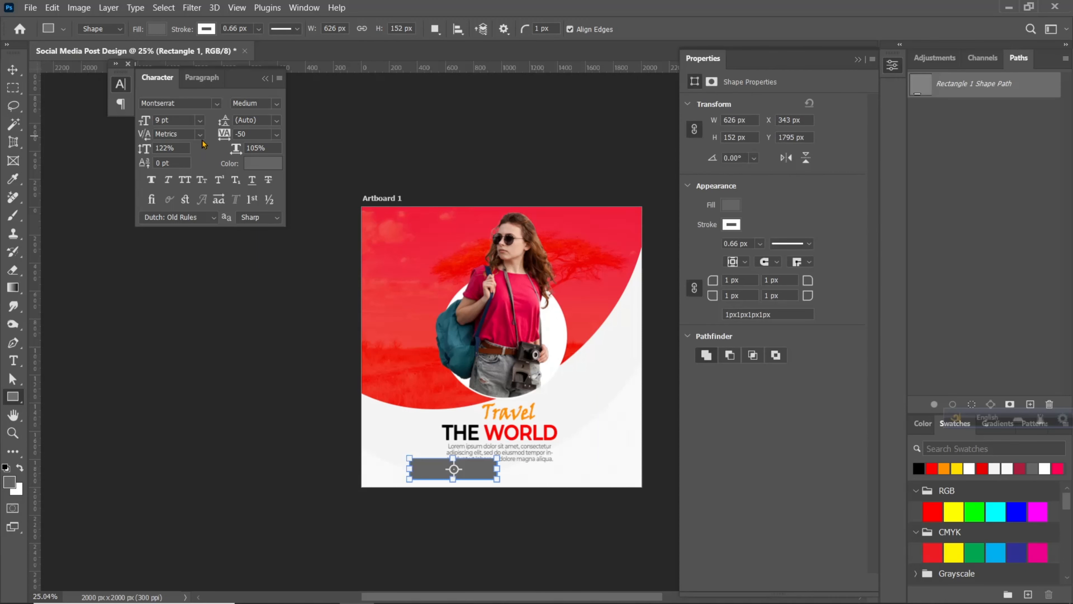
click(201, 30)
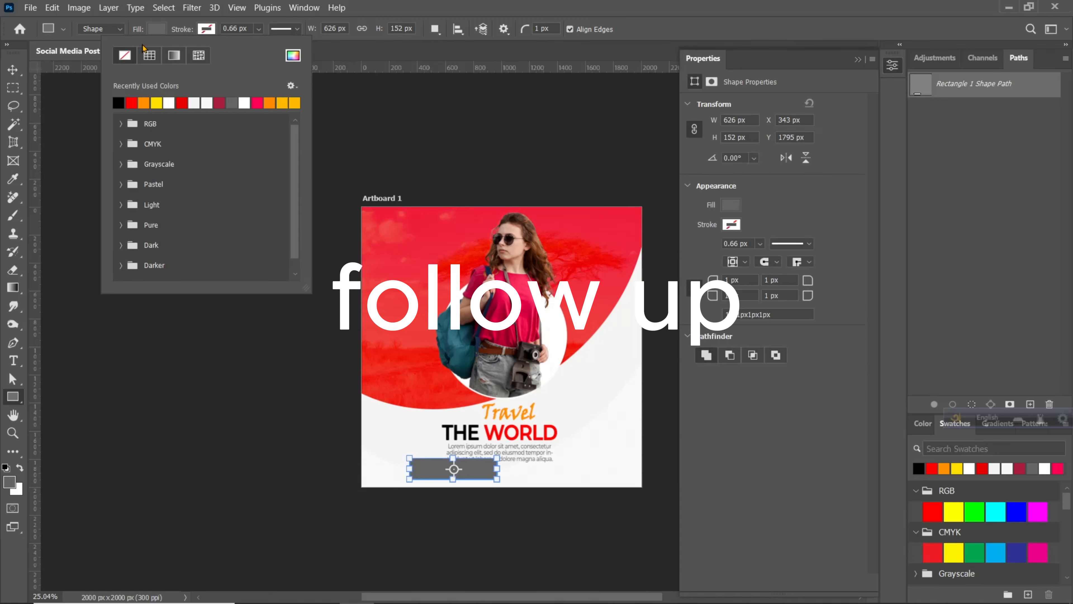
click(19, 72)
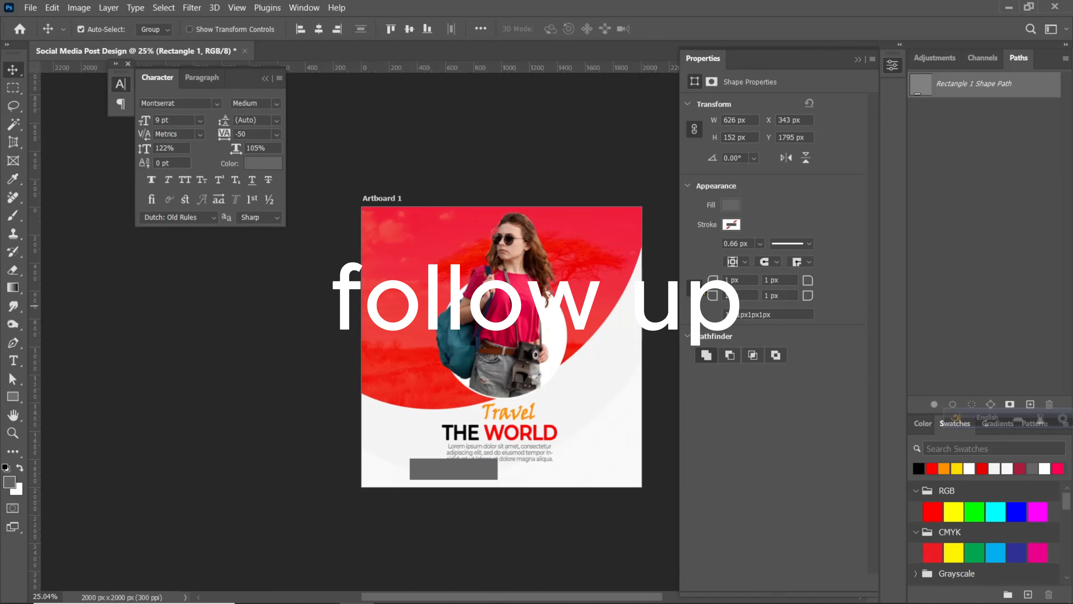
- Round all the rectangle's corners to 53 px and move it centrally beneath the Lorem ipsum paragraph
drag(714, 280, 720, 284)
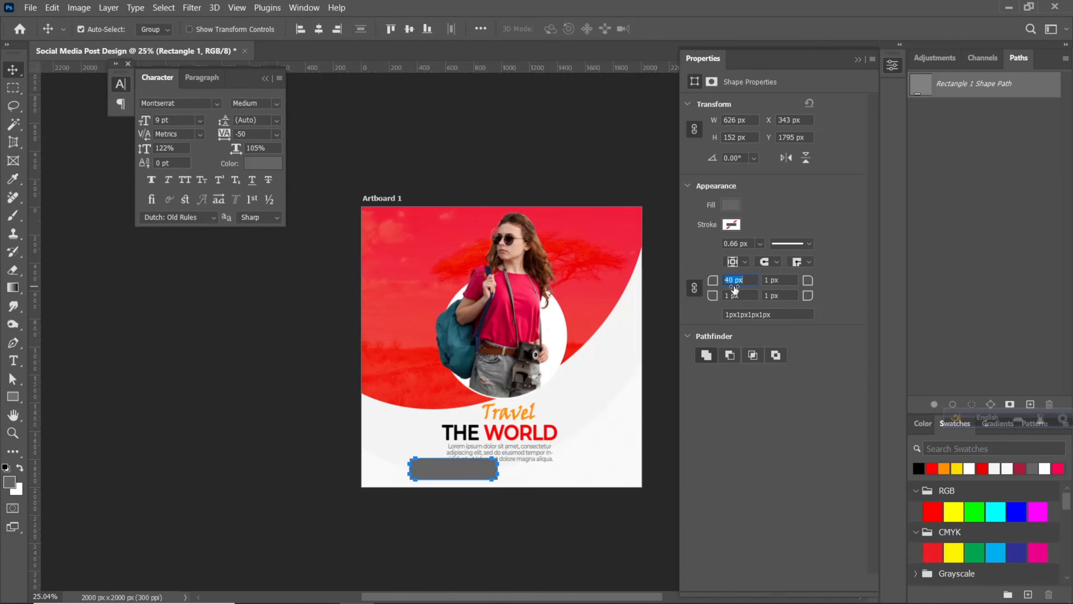
key(Return)
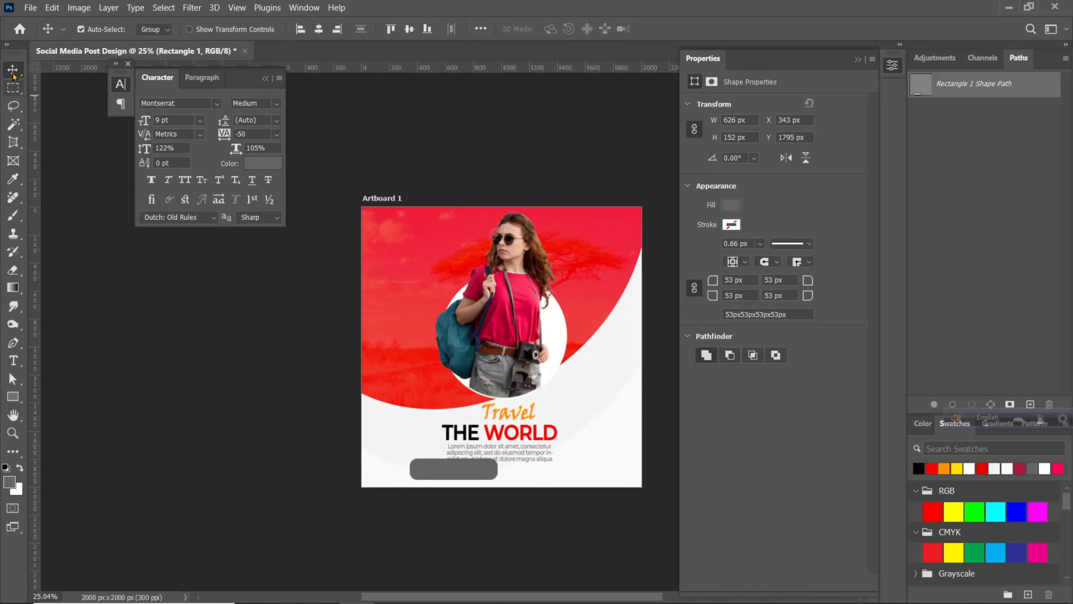
drag(446, 474, 491, 479)
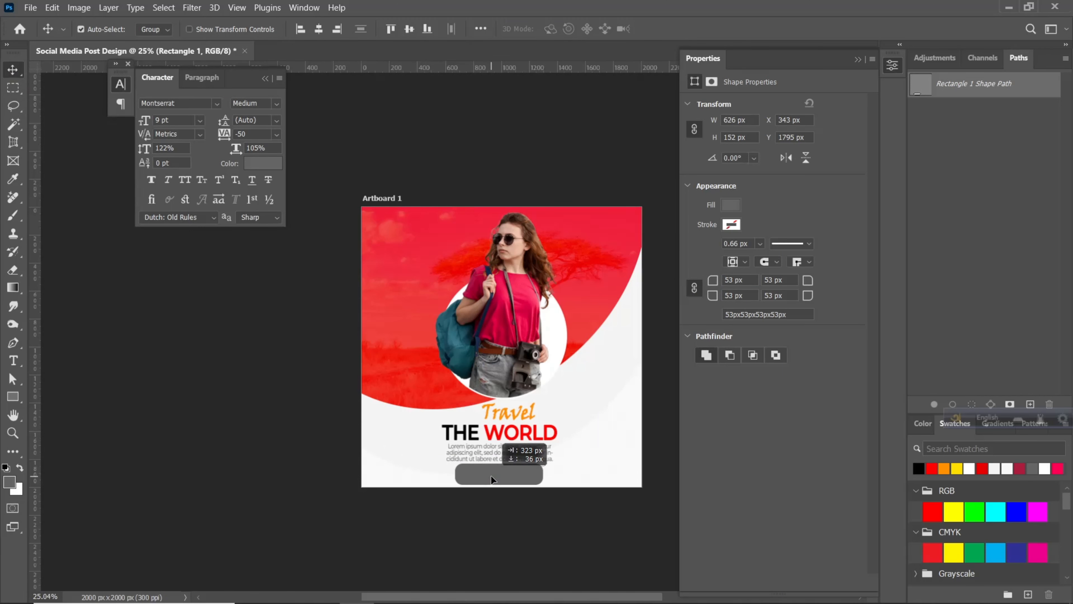
scroll(503, 454, up, 3)
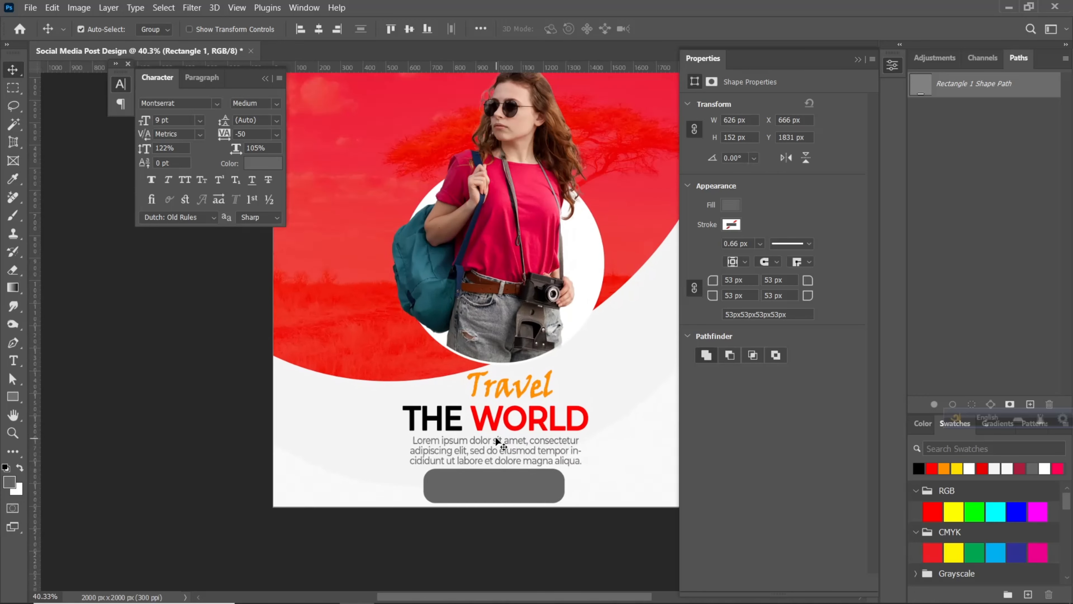
- Scale the rounded rectangle down to about 483 x 117 px and keep it centred beneath the Lorem ipsum paragraph
key(ctrl+t)
drag(494, 466, 497, 481)
click(692, 28)
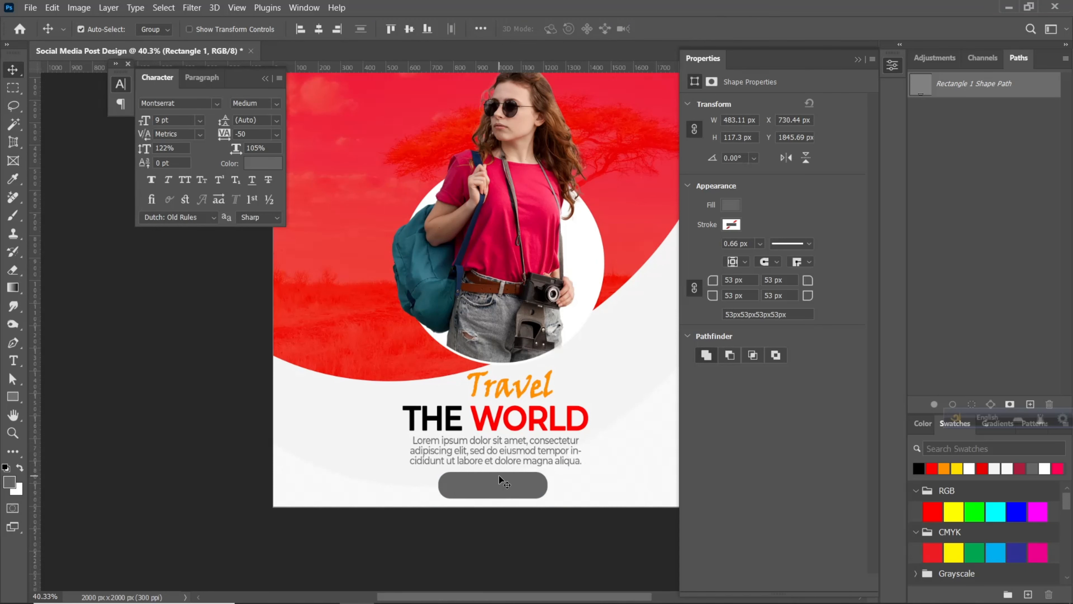
scroll(499, 475, down, 1)
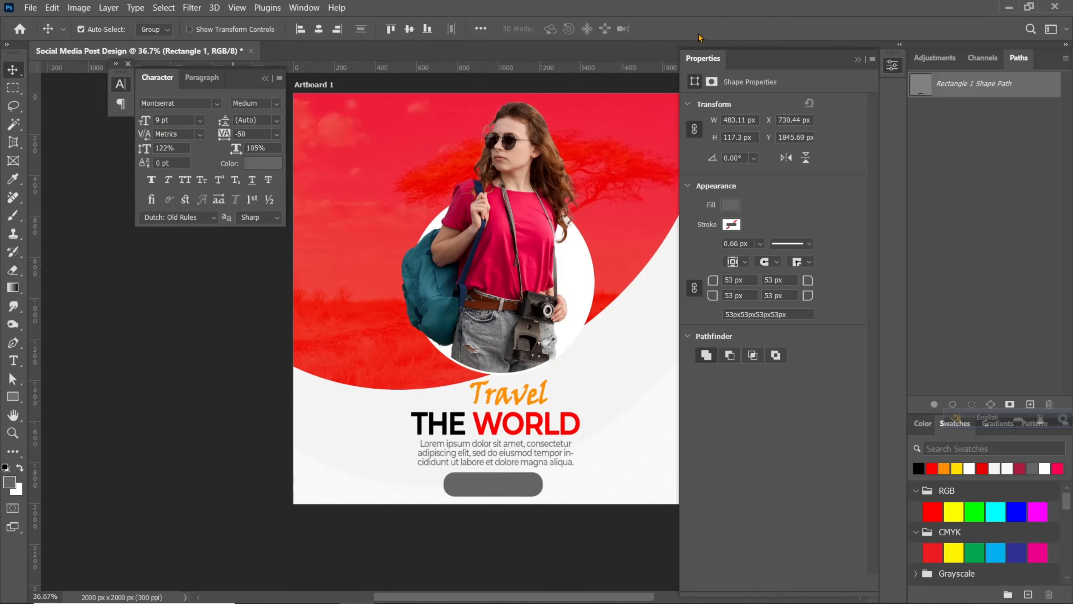
- Add a Gradient Overlay to the rounded rectangle and start its gradient from the Blue_02 preset
click(858, 60)
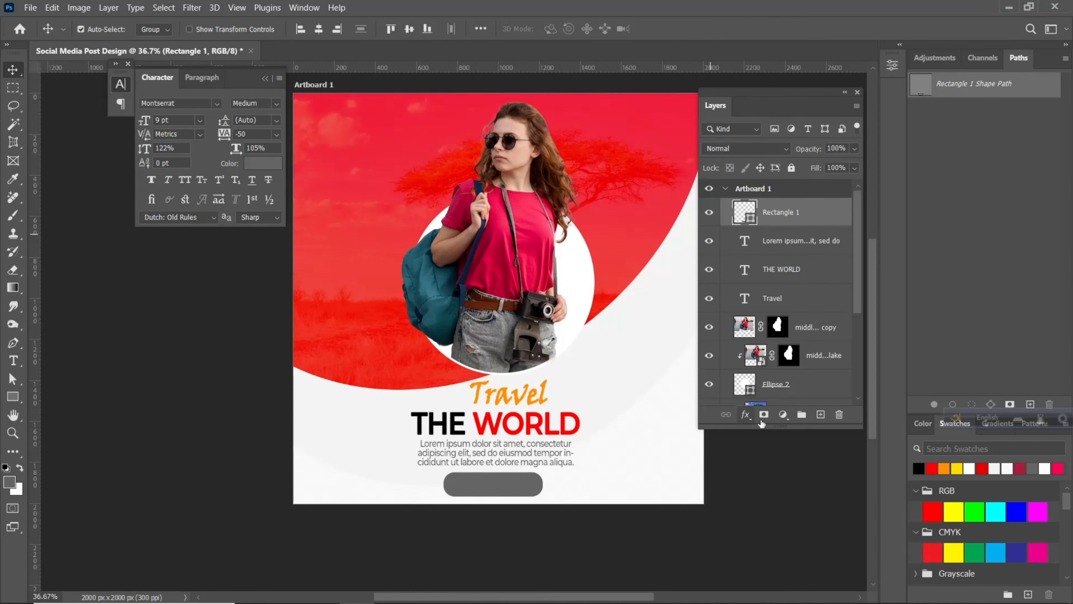
click(746, 414)
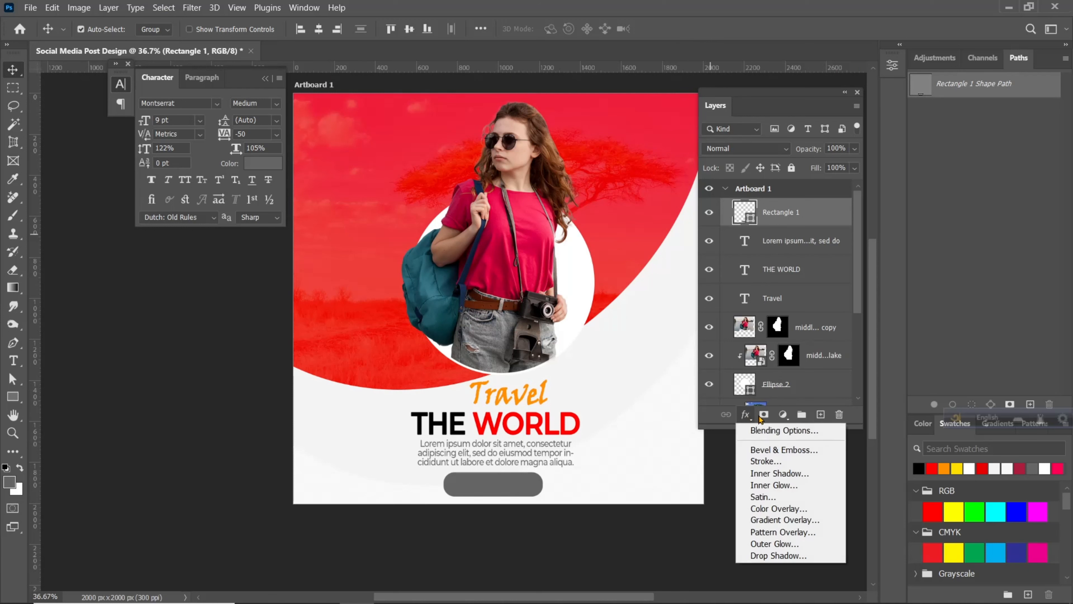
click(765, 521)
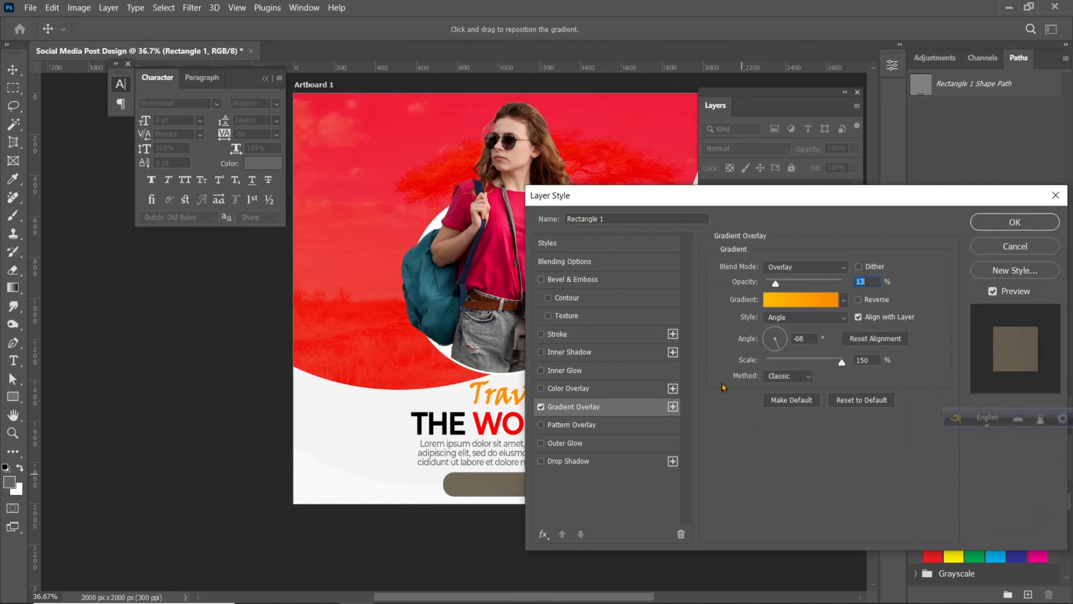
drag(744, 211, 862, 194)
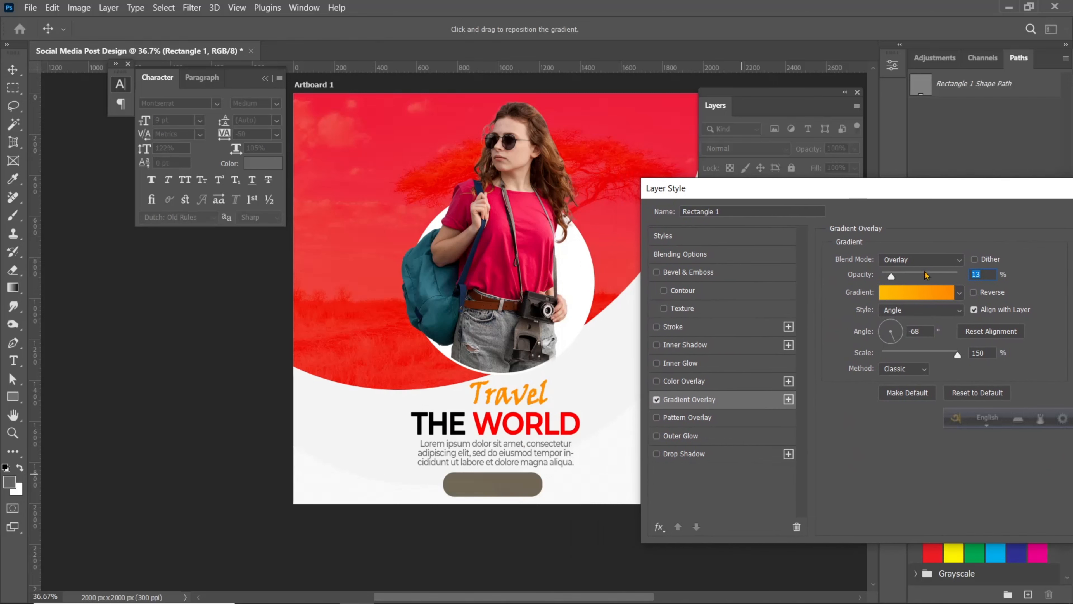
click(916, 291)
click(672, 325)
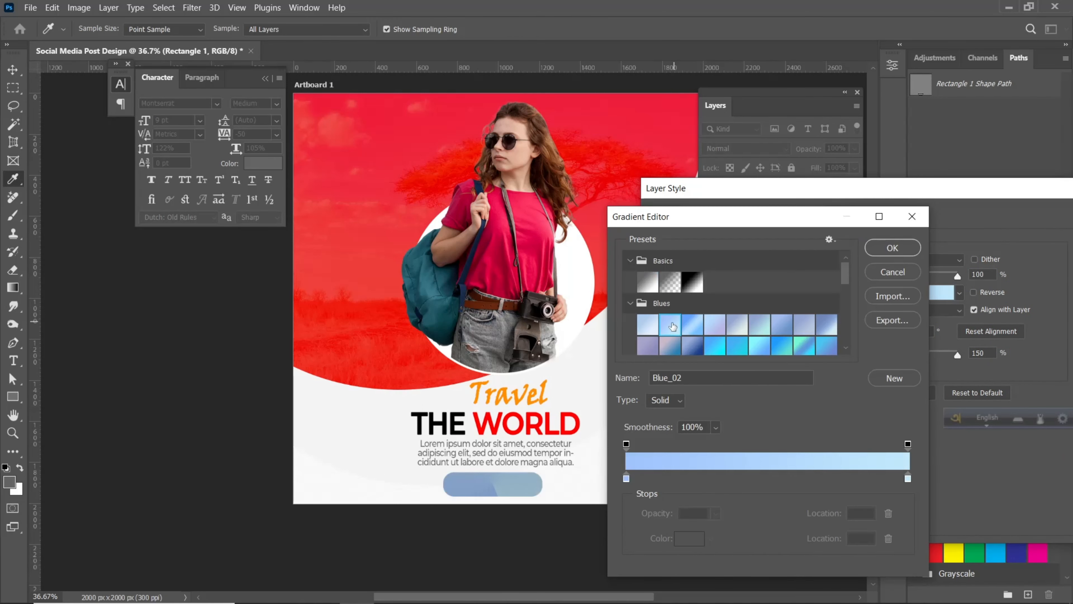
- Change the gradient's starting colour stop to orange f34b01
click(627, 478)
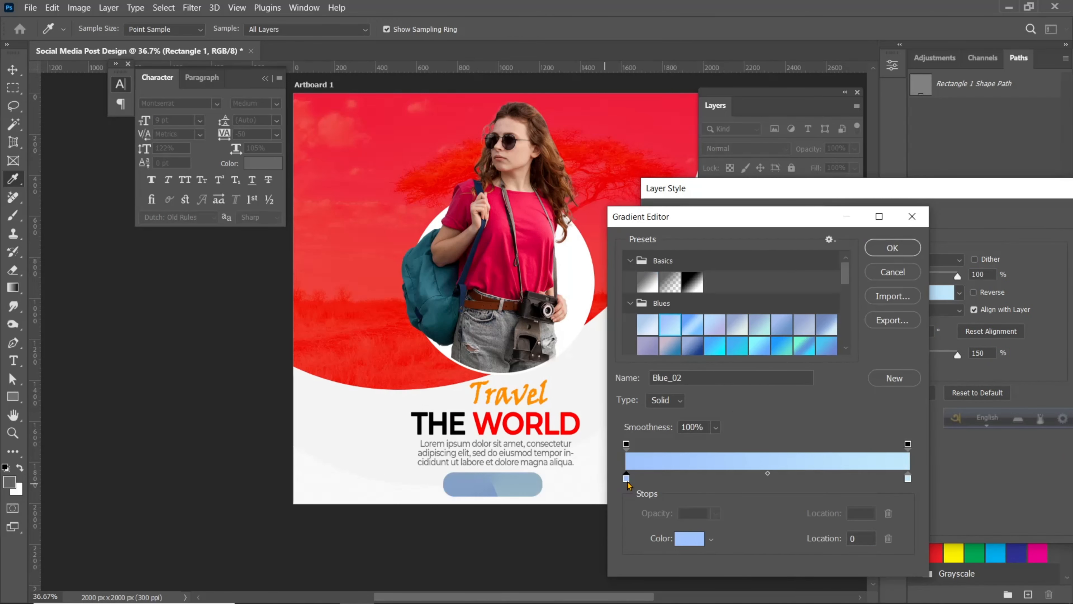
click(687, 539)
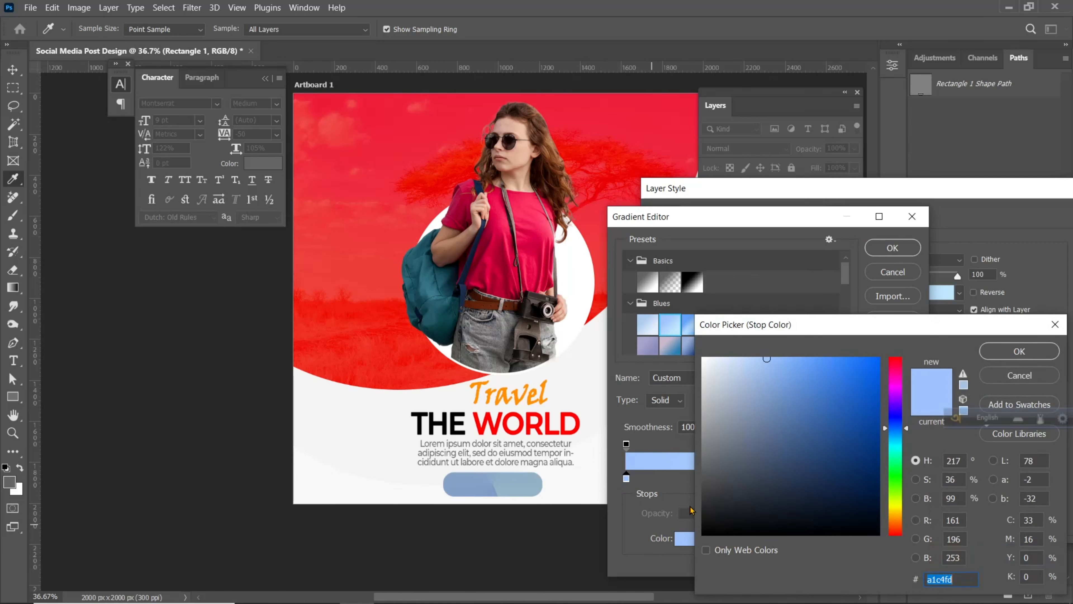
click(896, 528)
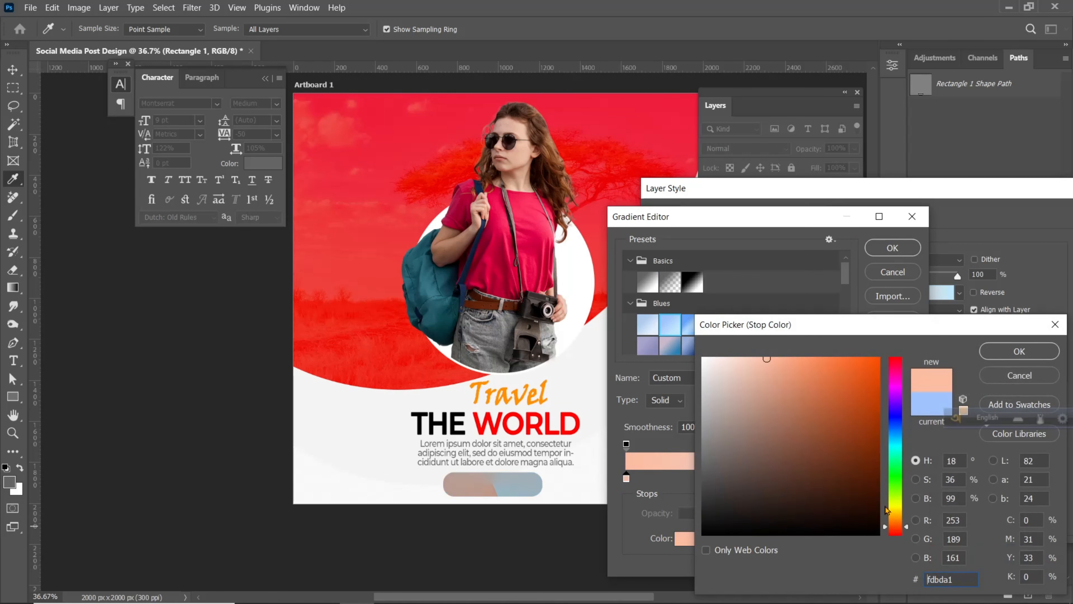
click(878, 365)
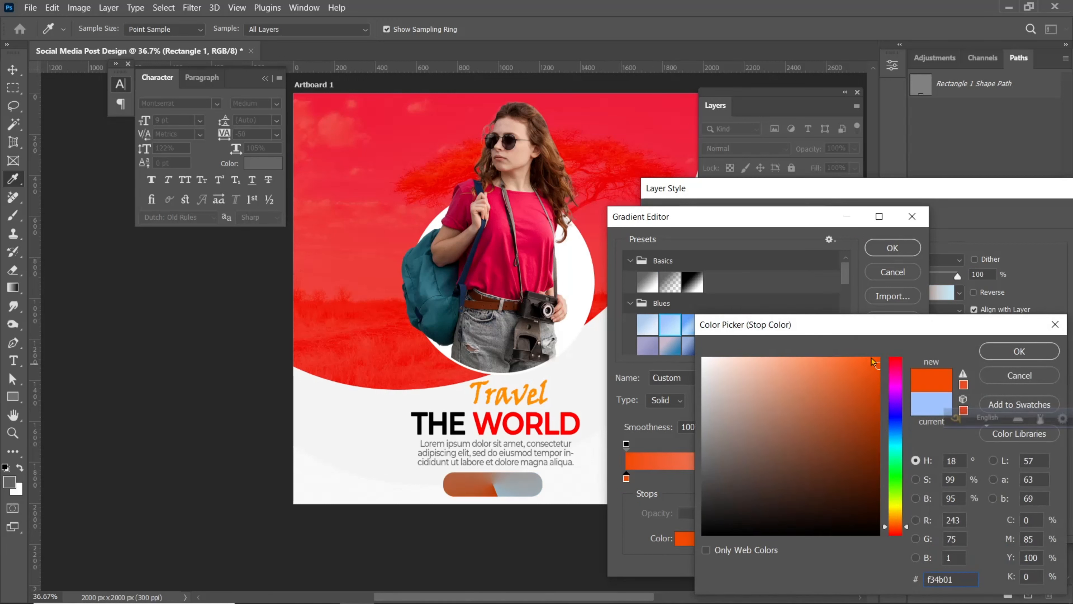
click(1009, 357)
- Change the gradient's ending colour stop to red ff0000 and accept the edited gradient
click(907, 478)
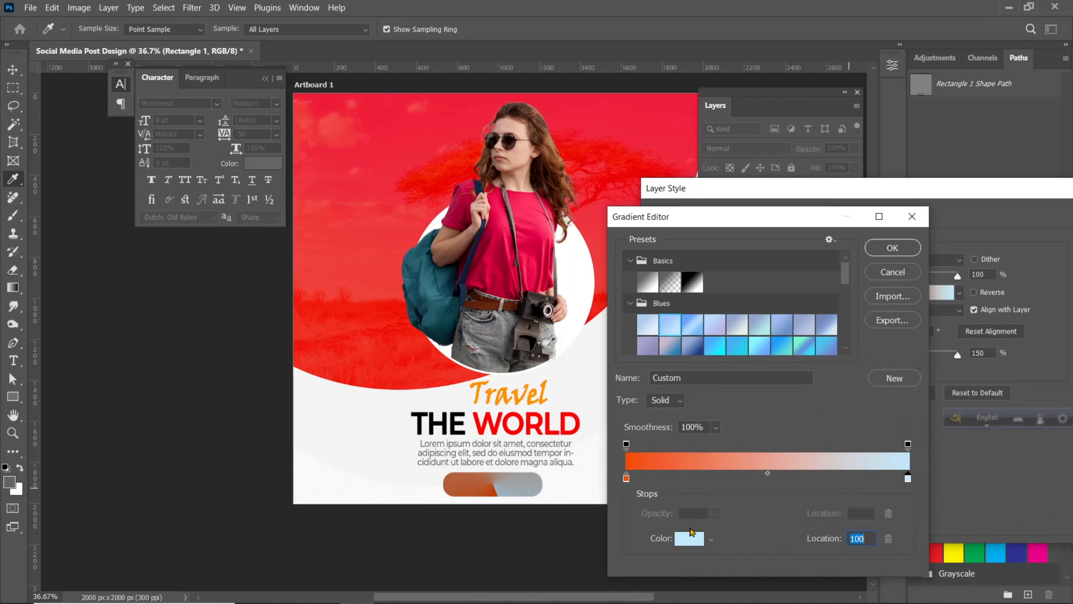
click(689, 538)
click(537, 428)
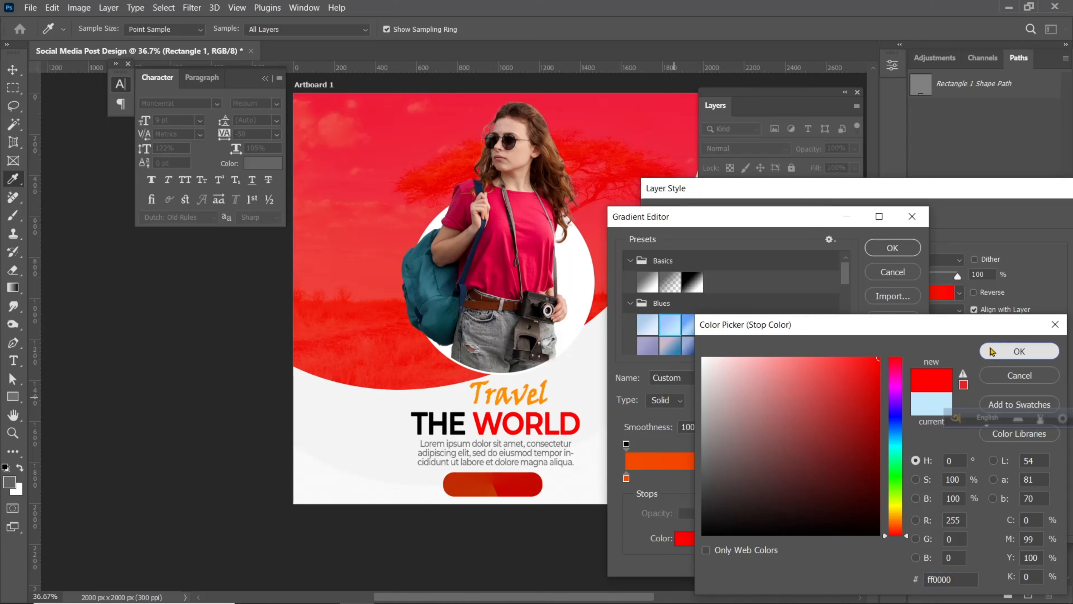
click(1019, 351)
key(Return)
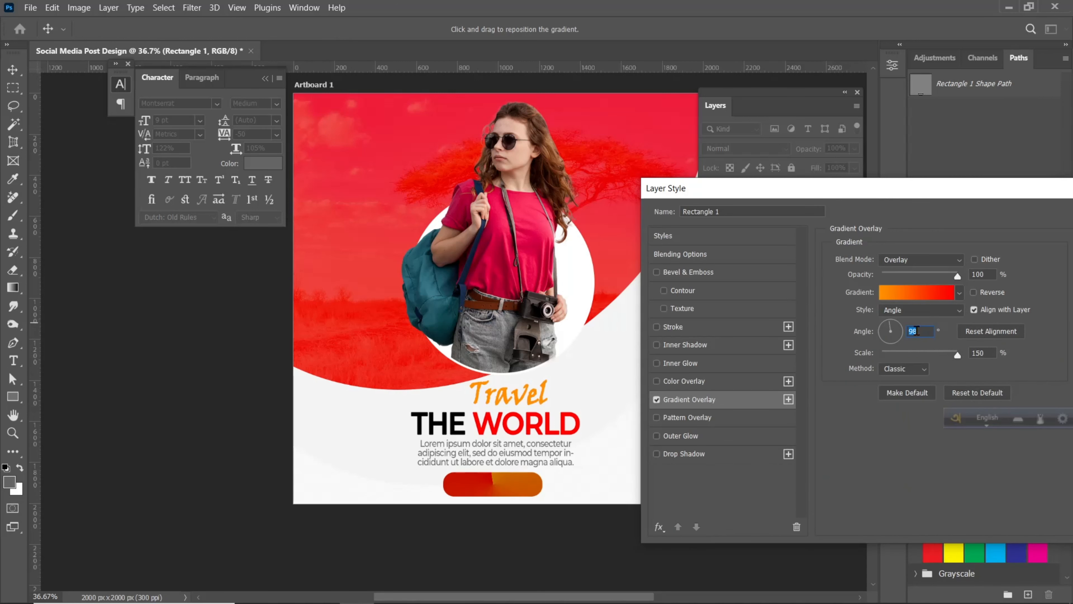
- Set the Gradient Overlay's angle to 90° and apply the layer style to the rectangle
key(Down)
key(Down)
drag(781, 193, 714, 197)
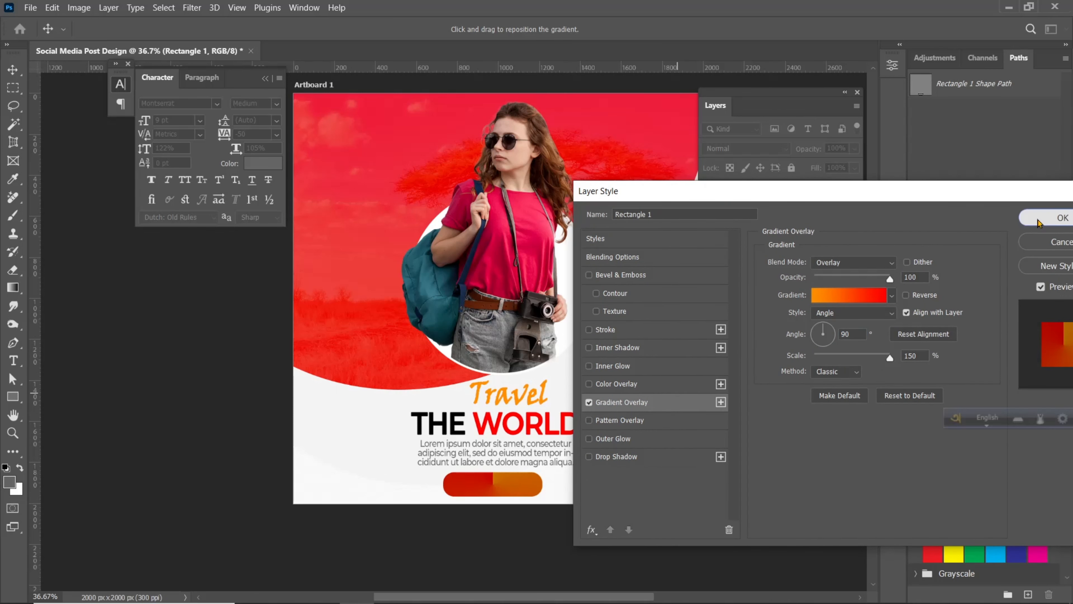
click(1048, 217)
- Place the globe image pngwing.com (19).png as embedded and shrink it to a small icon beside the gradient button
scroll(616, 390, down, 2)
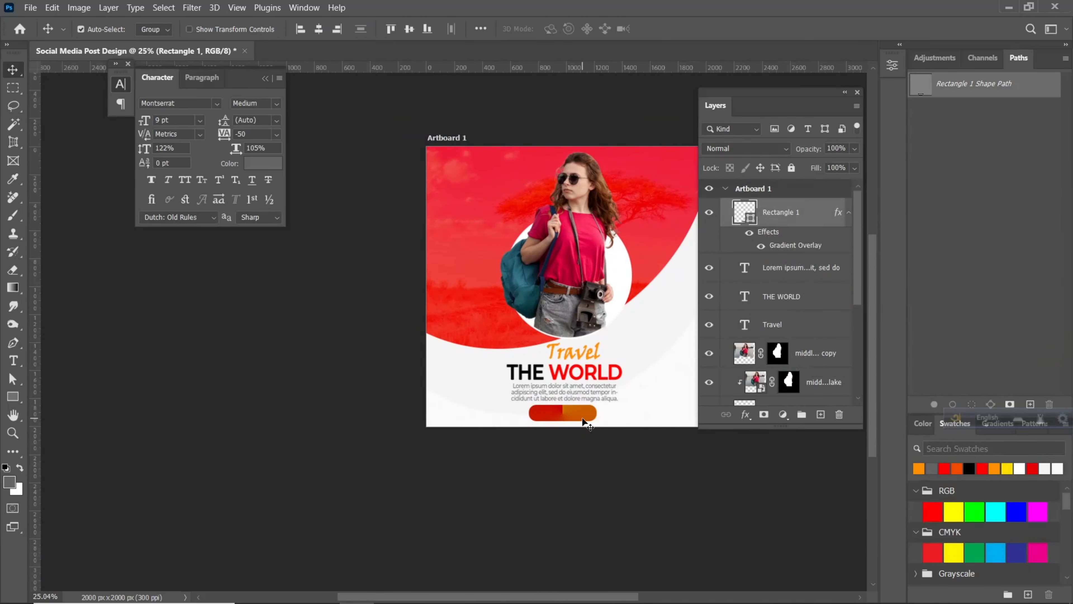
scroll(533, 428, up, 1)
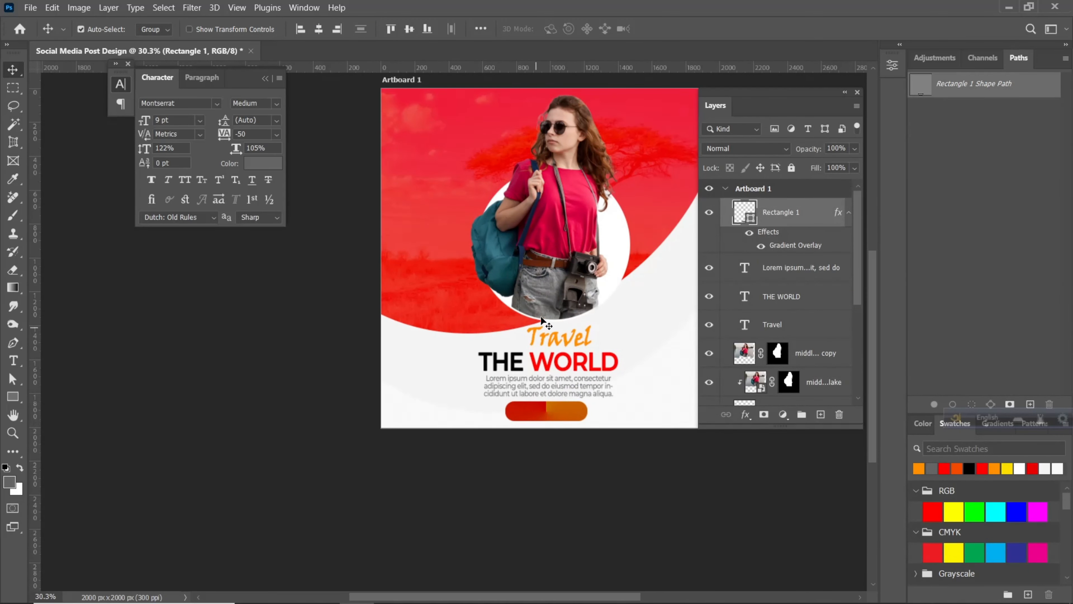
scroll(532, 304, down, 1)
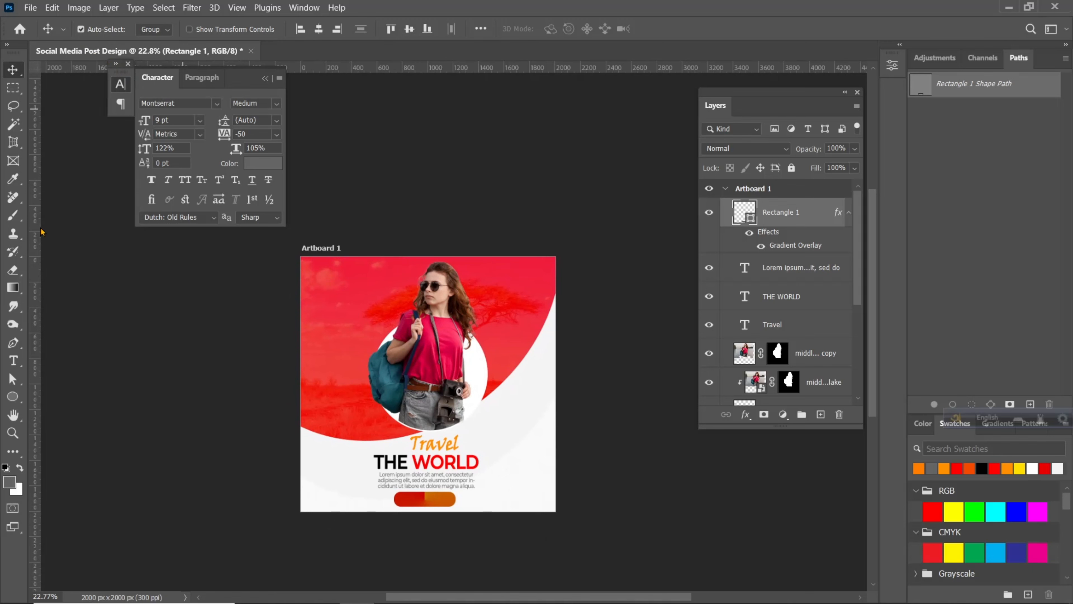
click(36, 11)
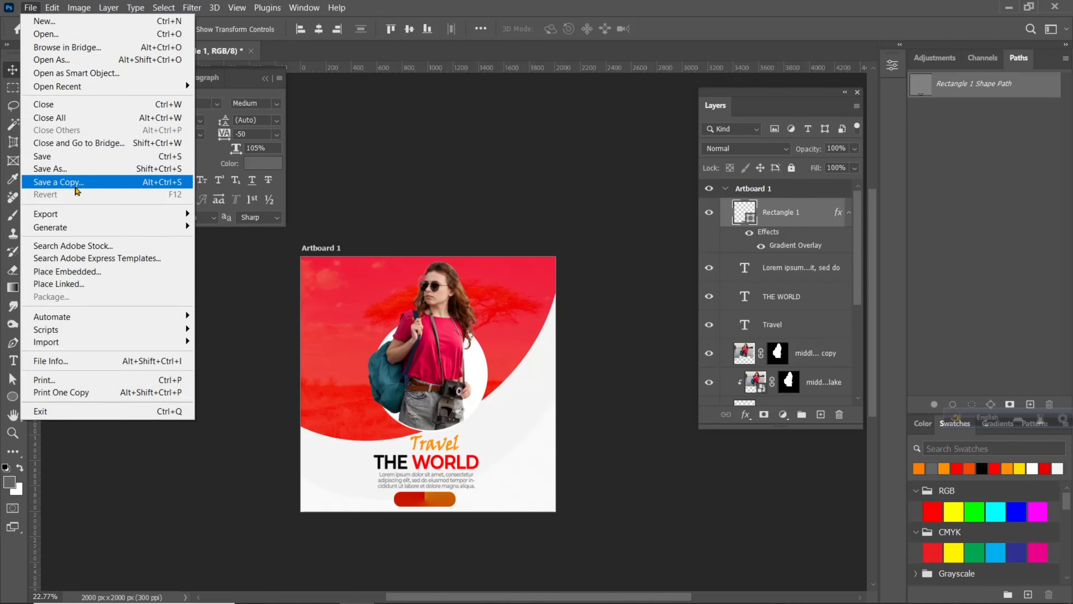
click(85, 271)
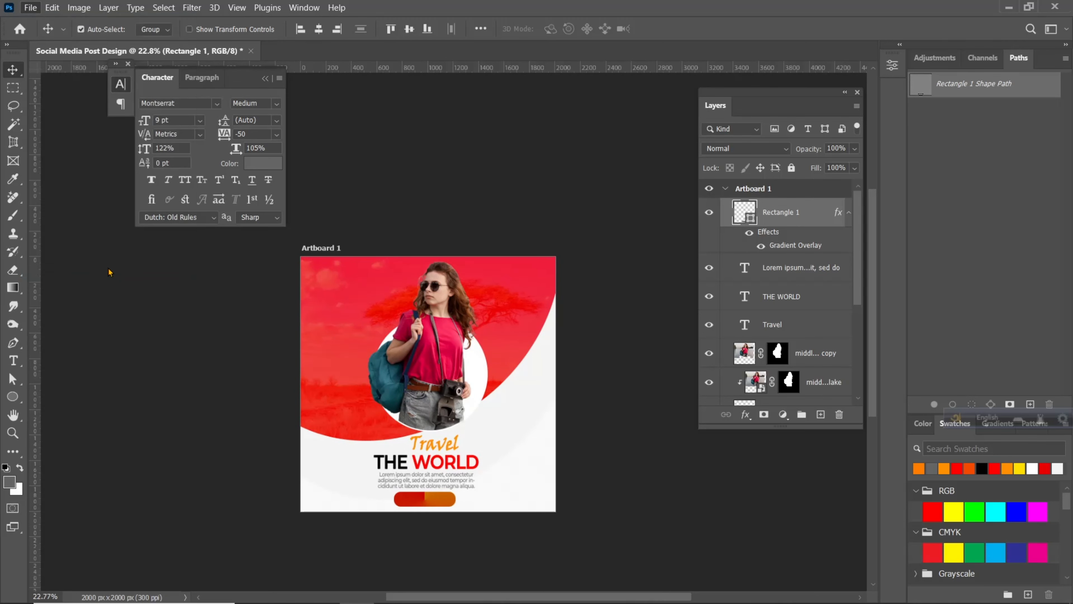
click(688, 343)
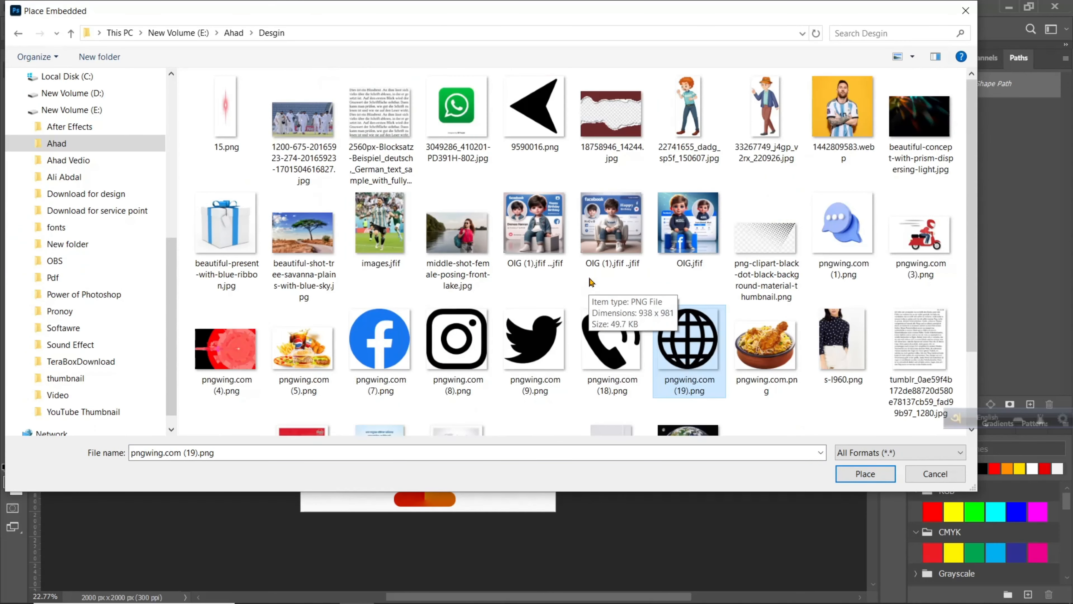
scroll(592, 283, down, 2)
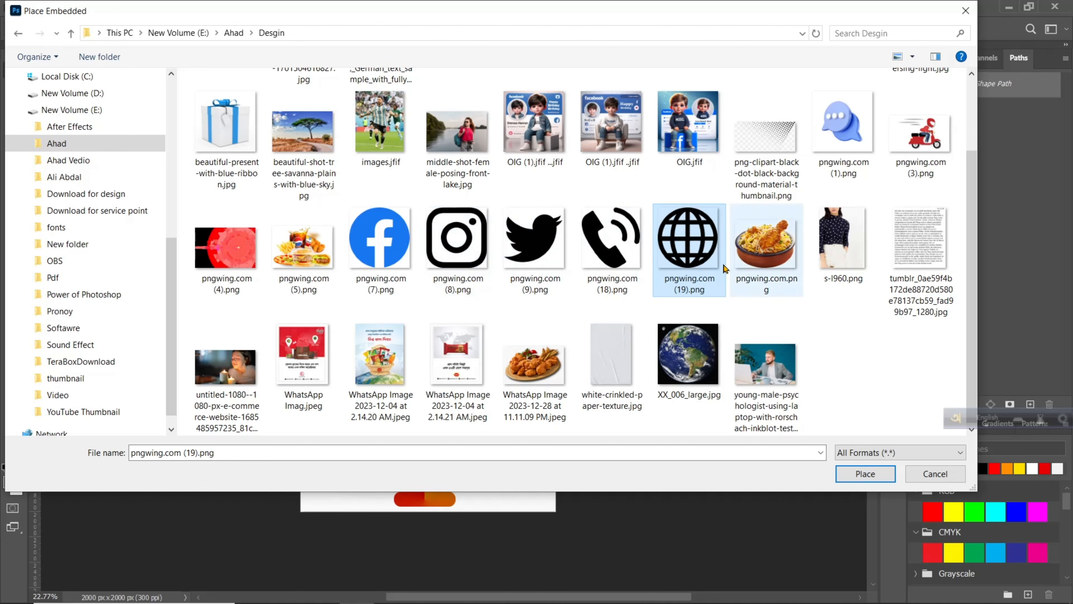
click(875, 478)
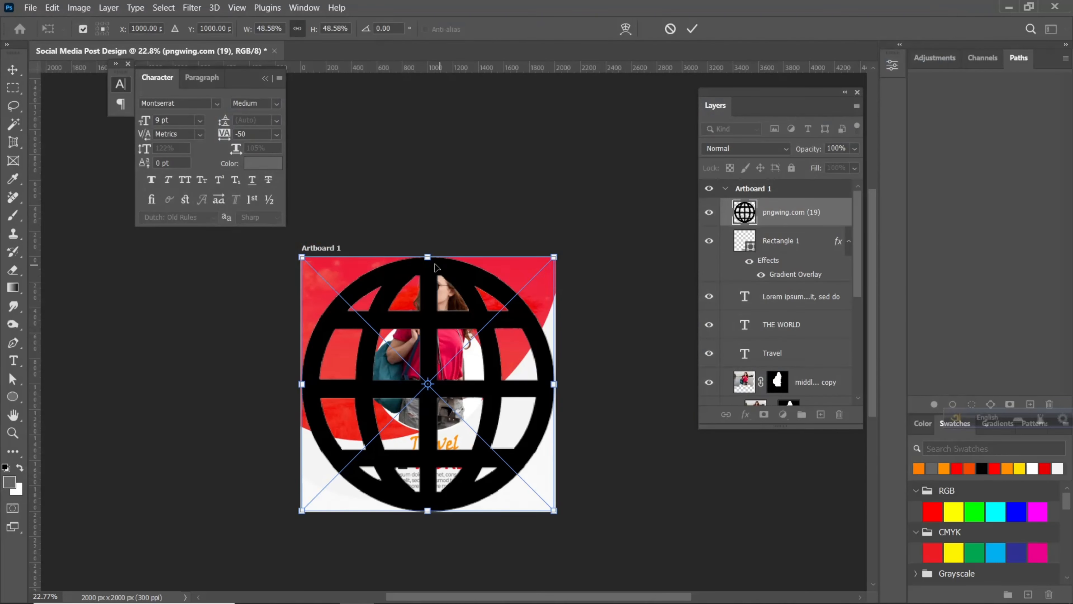
drag(428, 257, 500, 504)
click(692, 28)
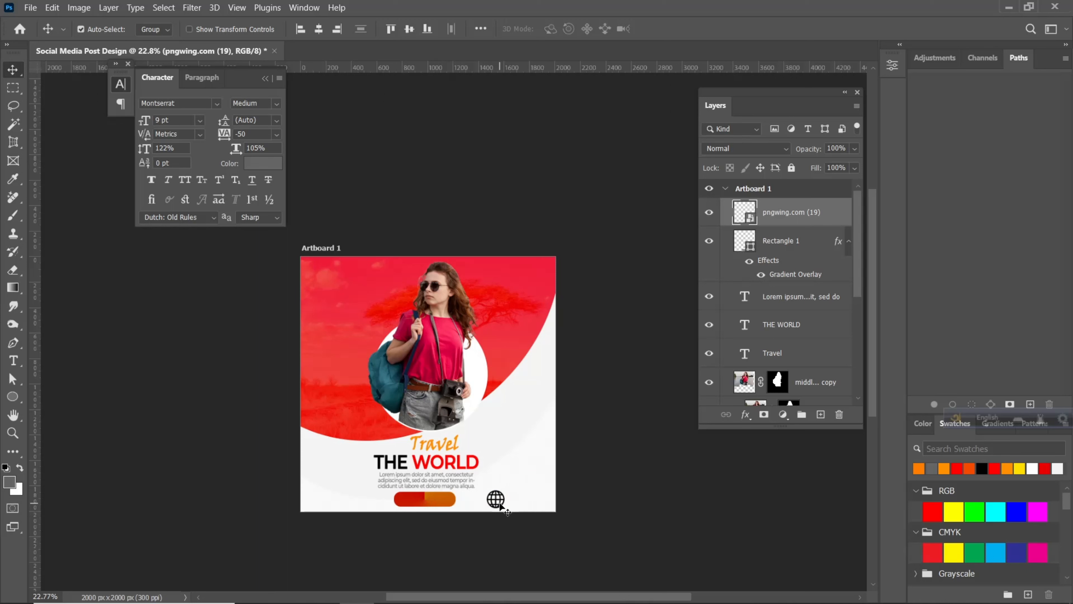
- Scale the globe icon down to 2.02% and position it level with the gradient button near the artboard's lower edge
key(ctrl+t)
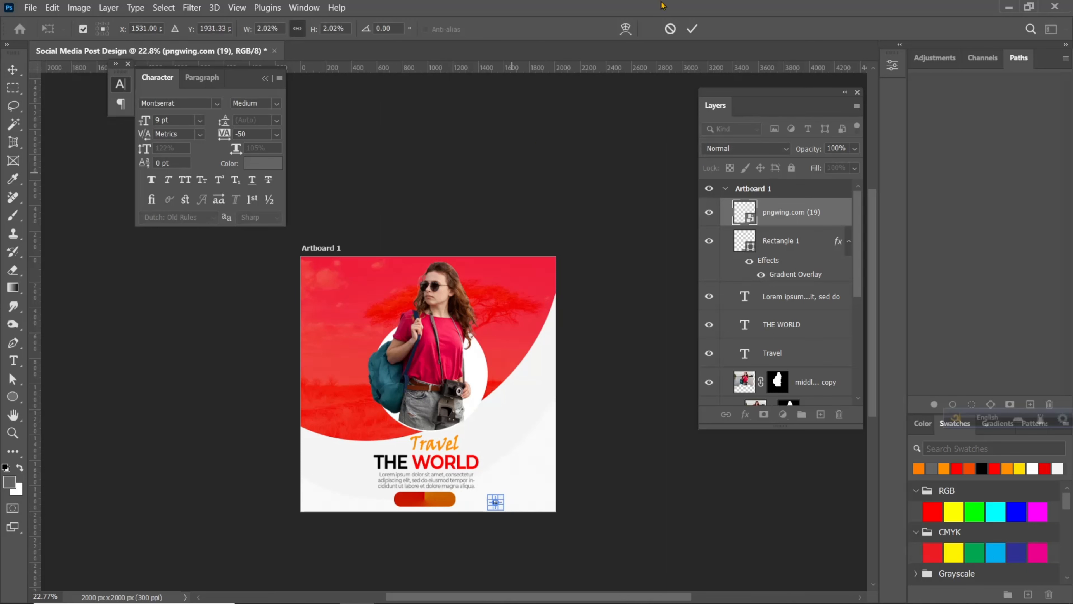
click(692, 31)
click(494, 503)
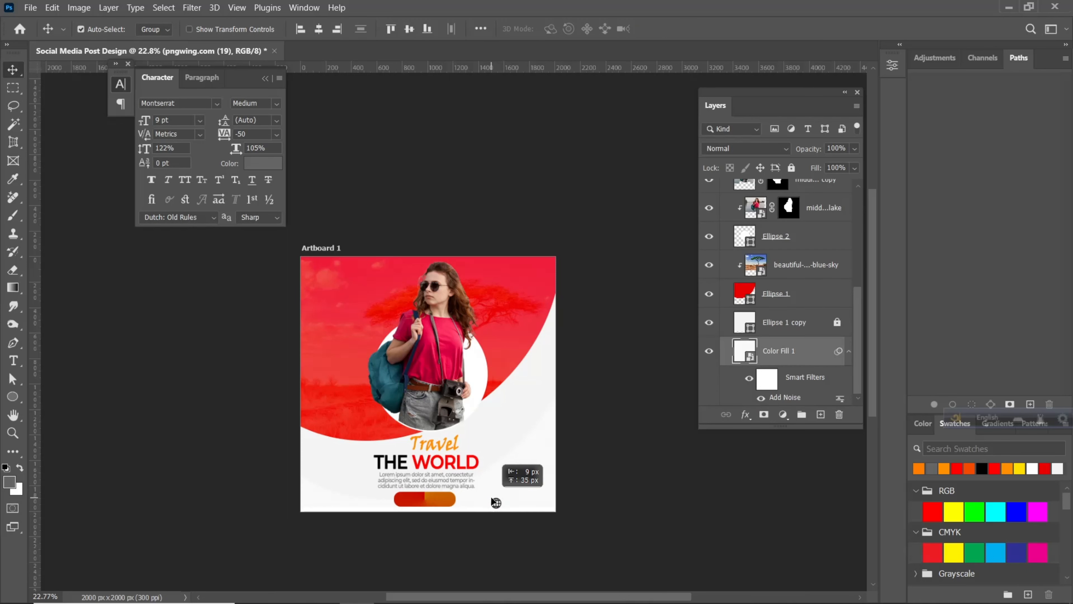
scroll(497, 503, up, 2)
scroll(496, 499, up, 4)
drag(493, 505, 490, 500)
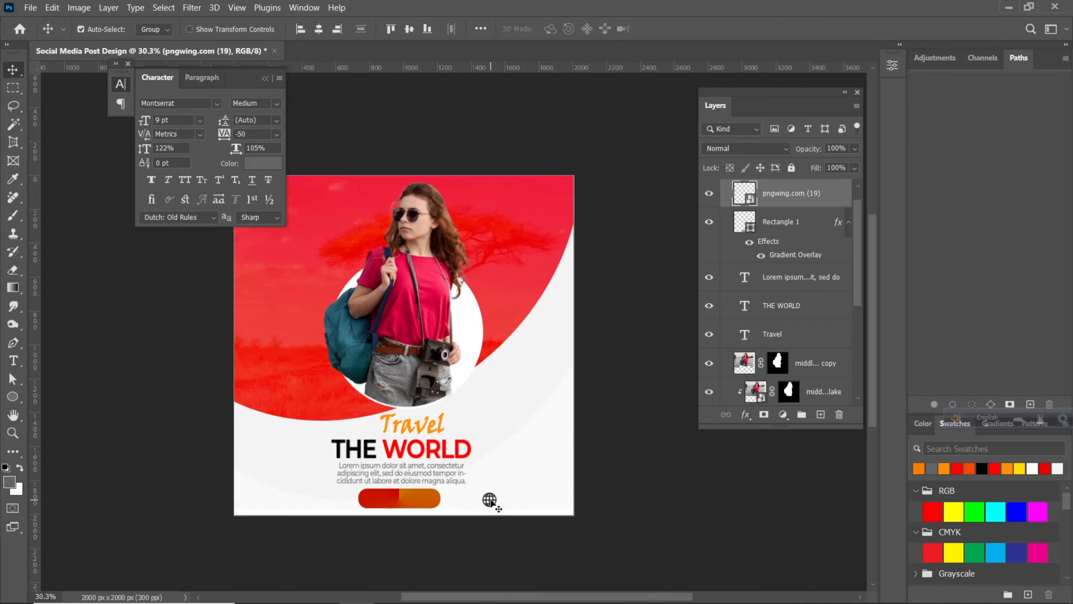
scroll(504, 454, down, 2)
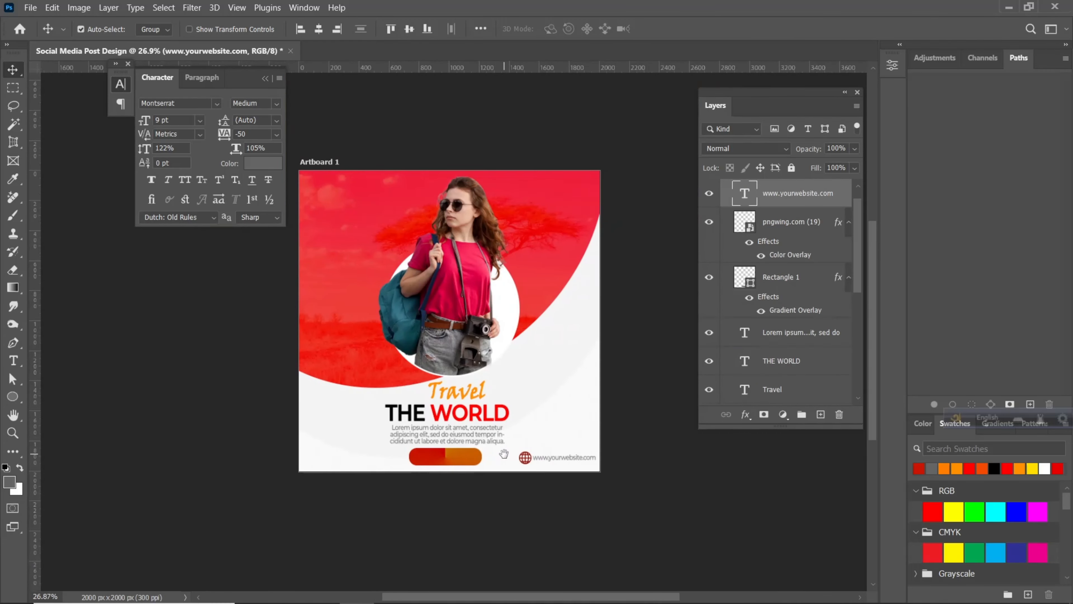
- Draw a small ellipse about 81 x 77 px on the red photo near the artboard's upper-right corner
scroll(524, 468, up, 1)
drag(524, 461, 556, 441)
scroll(529, 462, down, 1)
scroll(546, 454, down, 1)
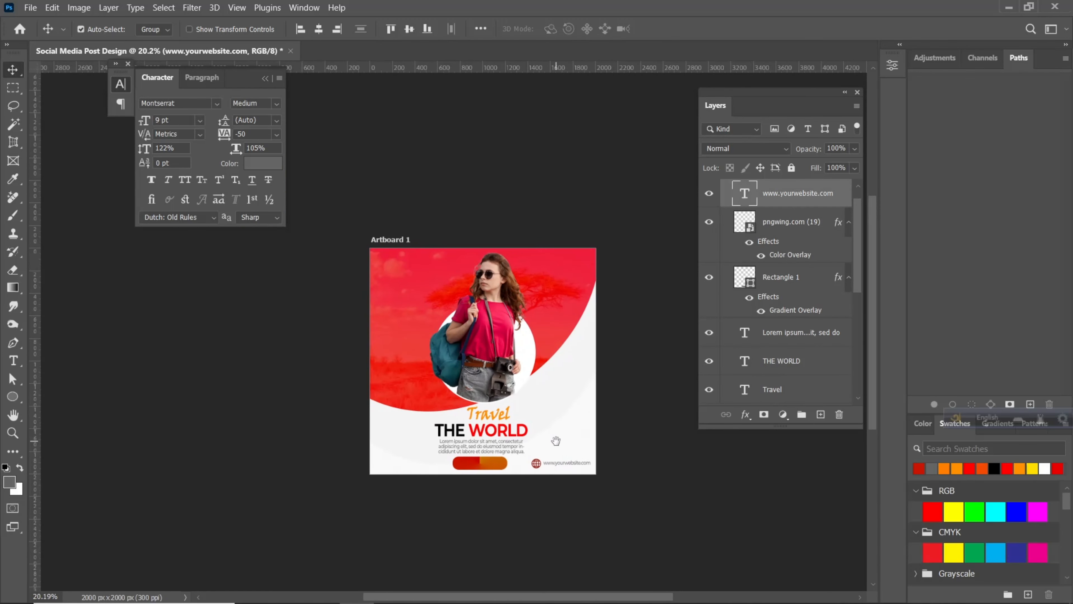
click(13, 396)
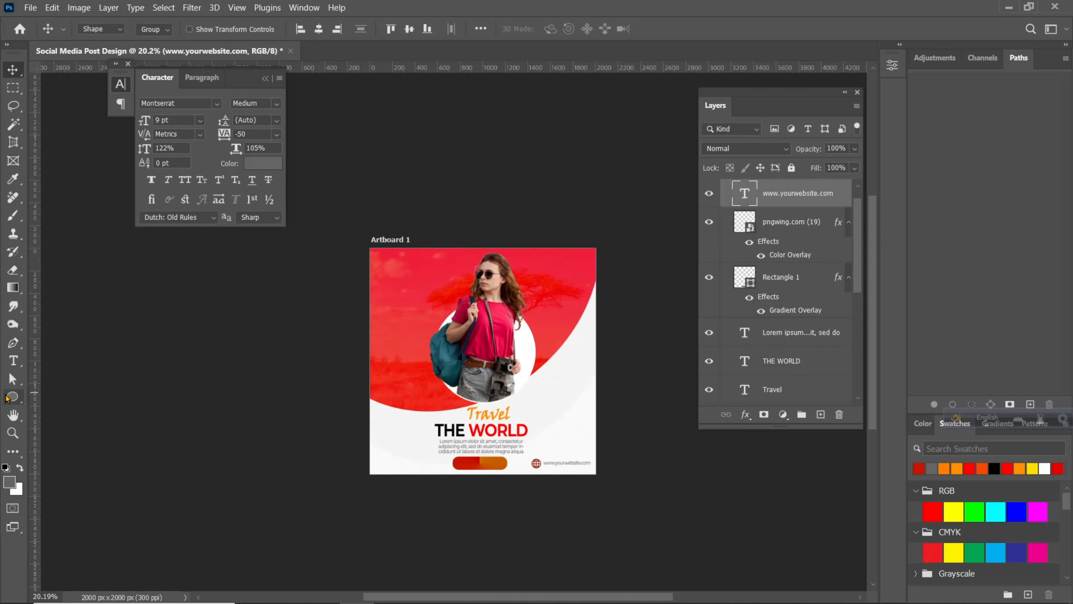
scroll(612, 251, up, 3)
drag(560, 234, 521, 317)
scroll(520, 277, up, 2)
- Give the small ellipse a white fill and no stroke
click(156, 29)
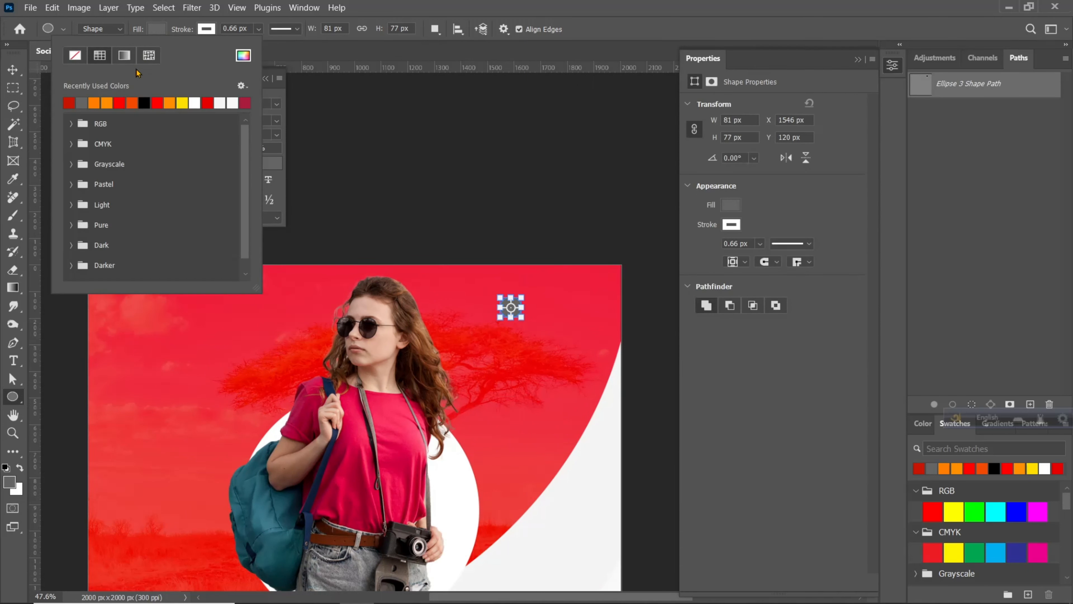
click(74, 56)
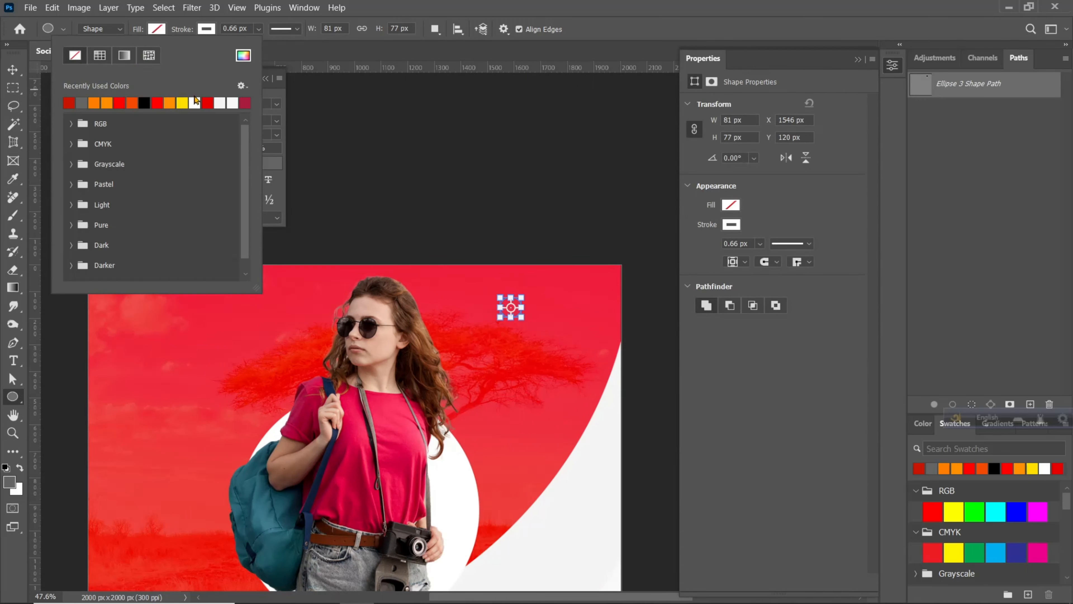
click(200, 103)
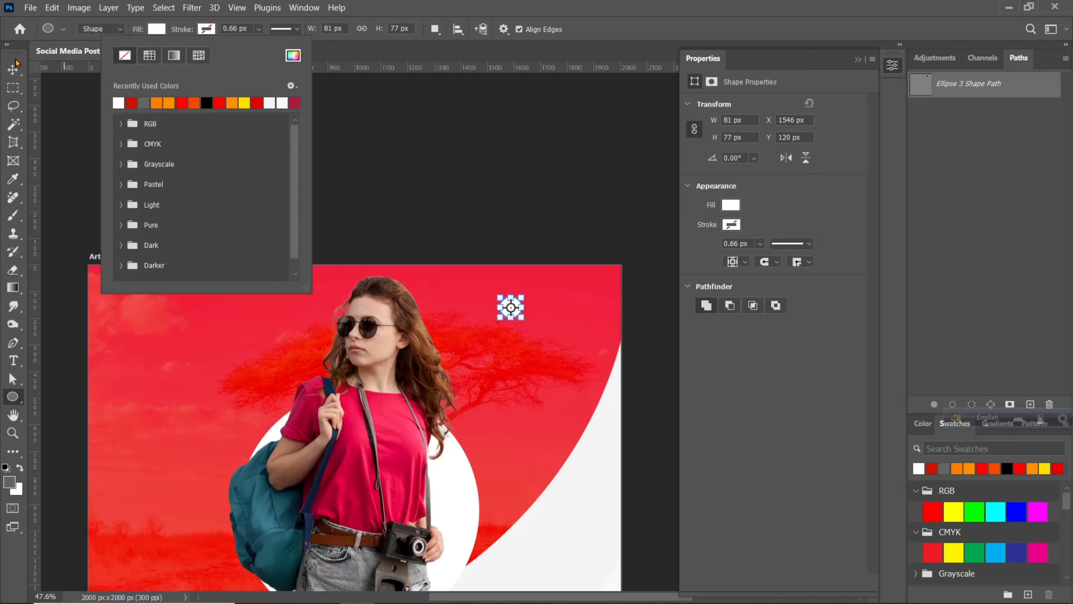
key(Return)
- Duplicate the white circle twice to the right to form an evenly spaced horizontal row of three circles
key(v)
drag(513, 304, 595, 310)
scroll(466, 310, down, 2)
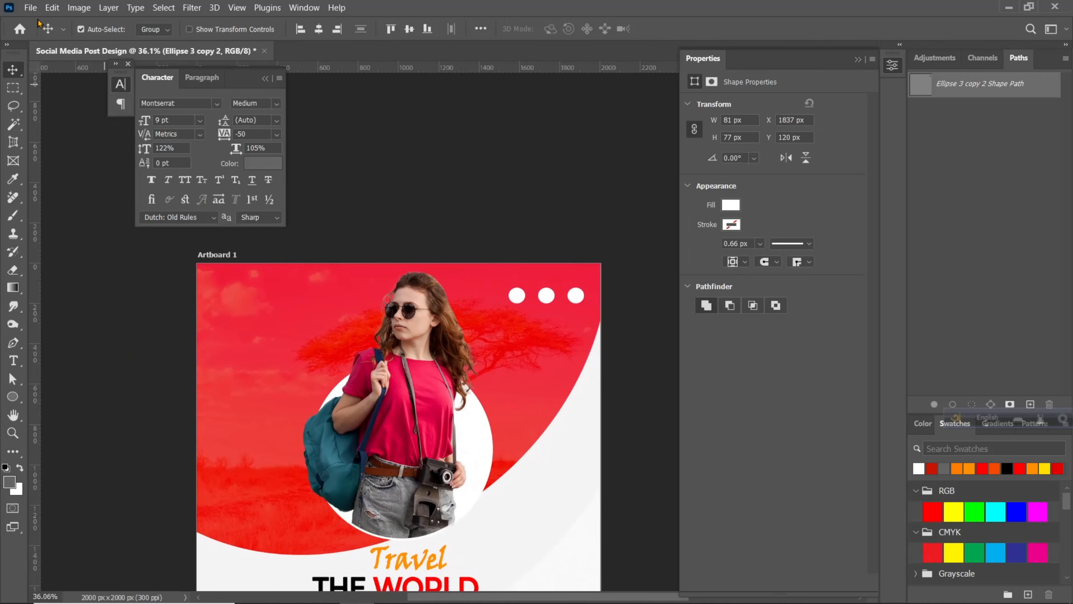
- Place the Twitter bird image pngwing.com (9).png into the design as an embedded object
click(31, 7)
click(55, 272)
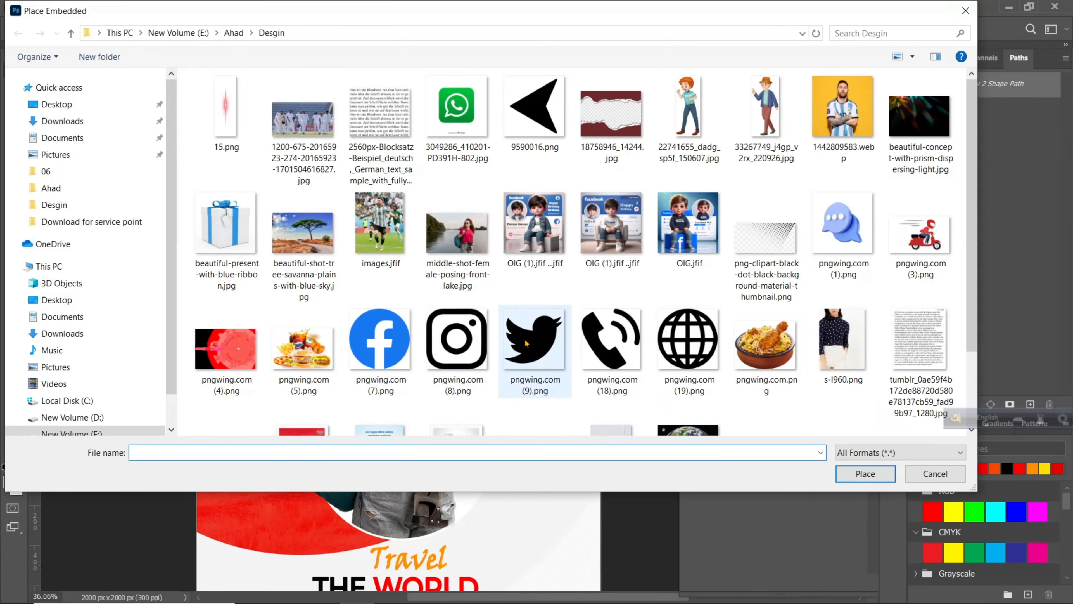
click(527, 343)
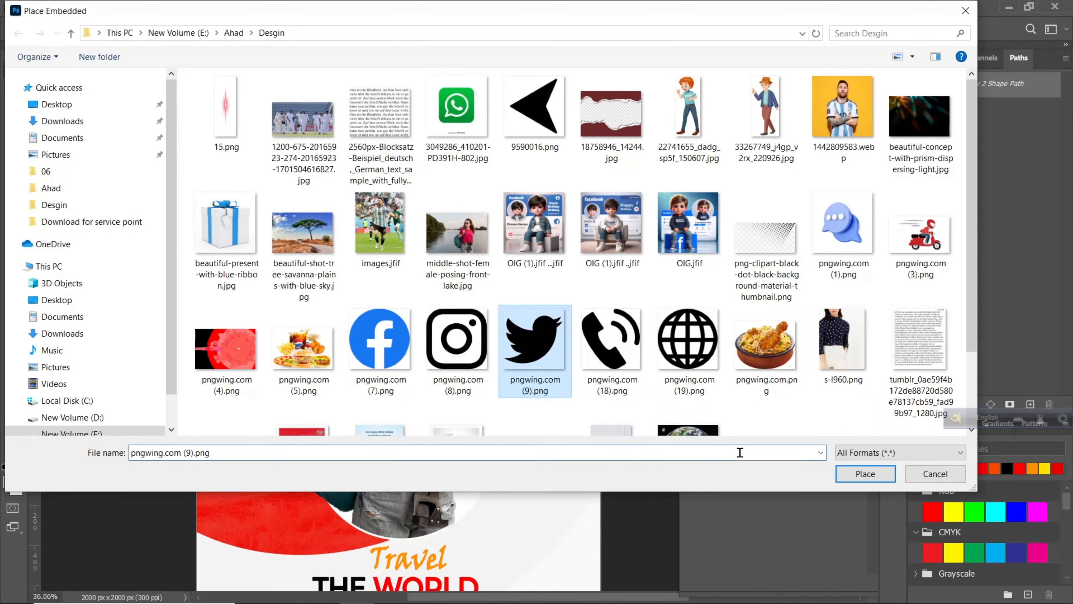
click(851, 468)
- Scale the Twitter icon down to 0.92% and center it in the first white circle of the row
drag(398, 225, 400, 374)
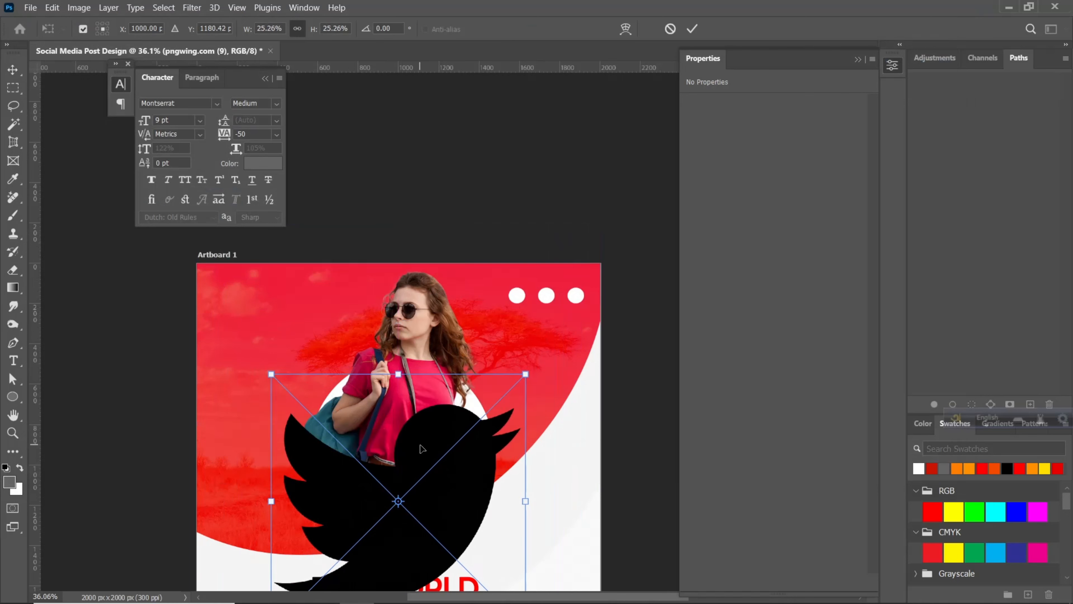
drag(422, 448, 507, 273)
drag(482, 202, 516, 305)
click(697, 30)
key(ctrl+t)
scroll(521, 295, up, 2)
scroll(505, 284, up, 2)
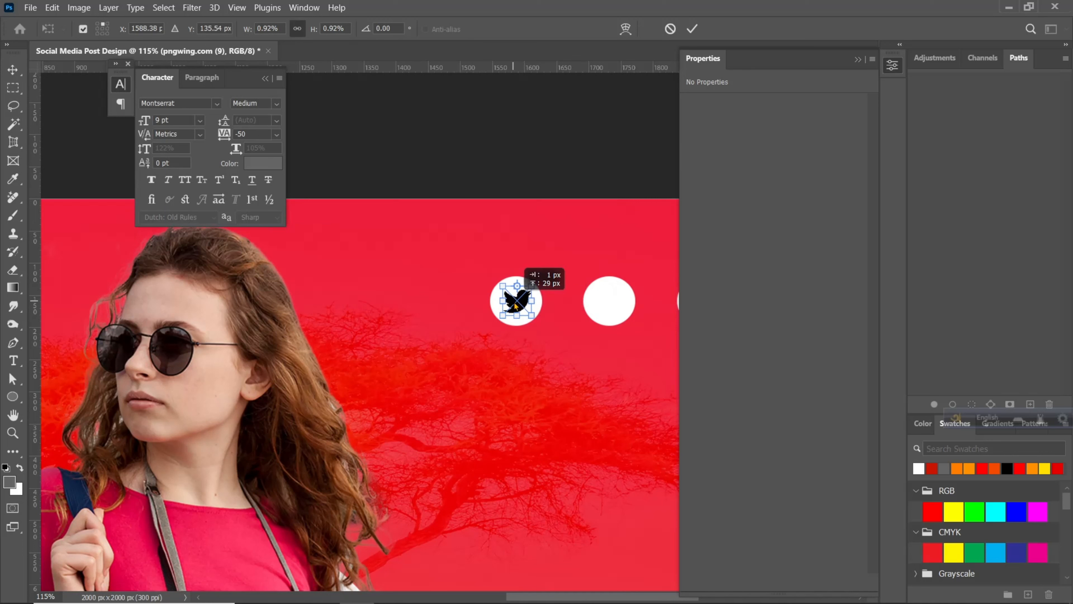
click(692, 29)
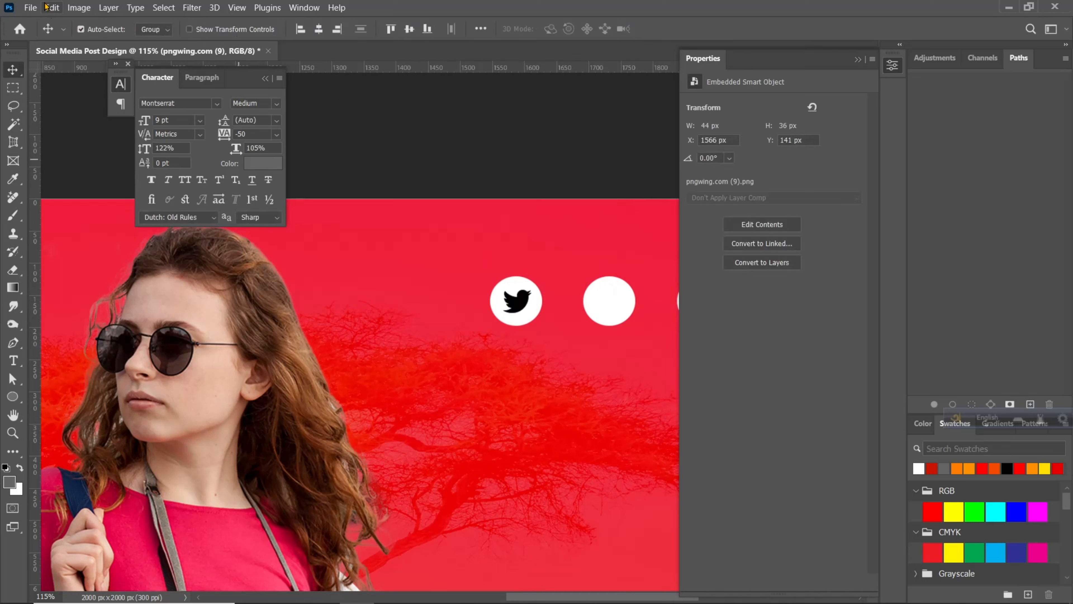
- Place the Instagram image pngwing.com (8).png into the design as an embedded object
click(30, 7)
click(63, 271)
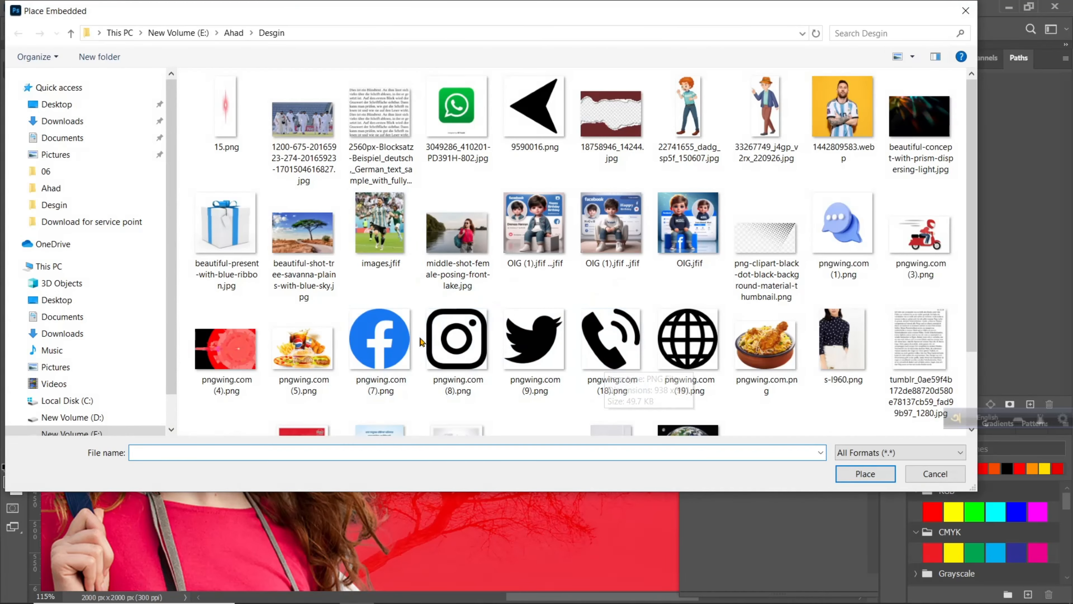
click(448, 343)
click(869, 479)
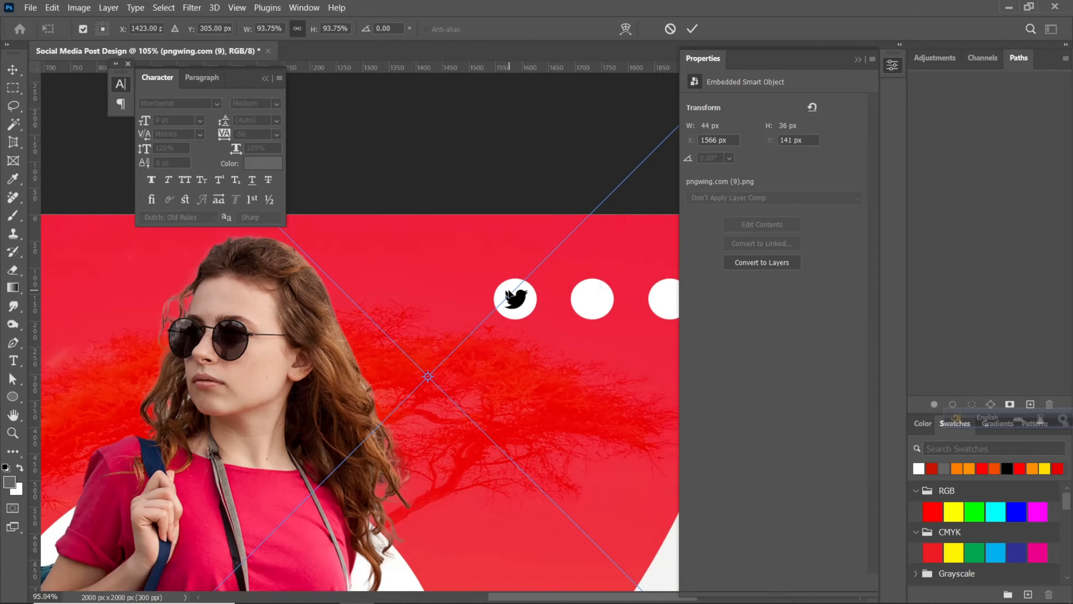
- Scale the Instagram icon down to 4.16% and move it just below the middle white circle
drag(480, 143, 481, 476)
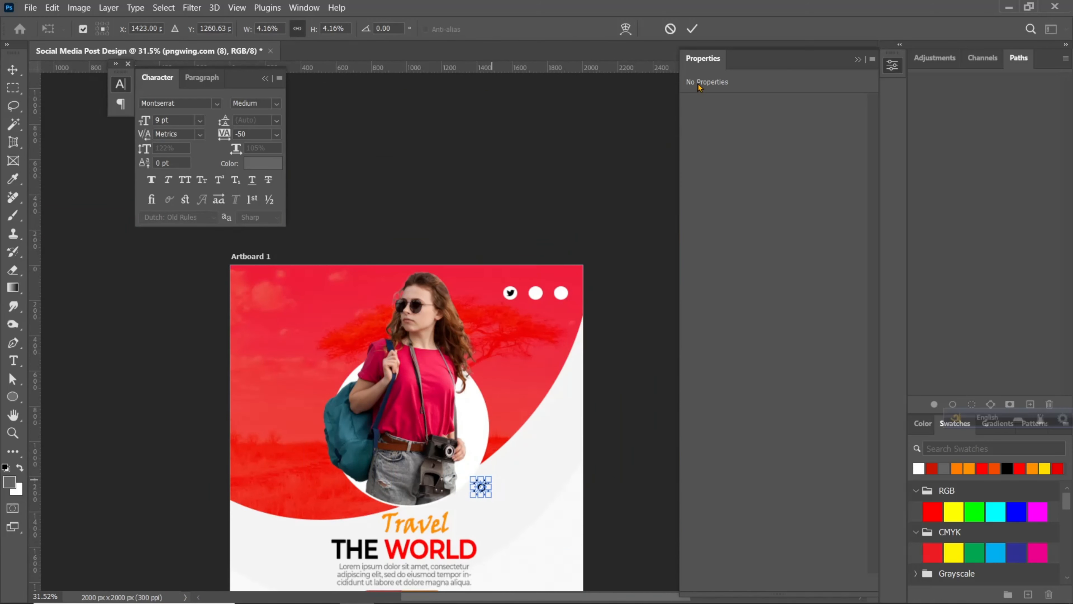
click(692, 28)
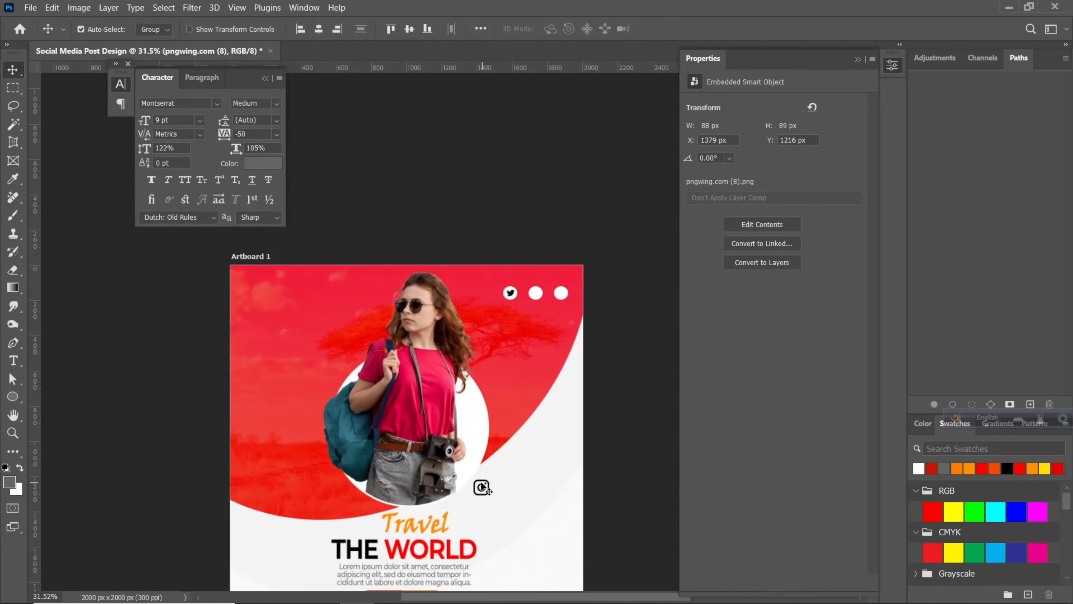
drag(481, 489, 602, 103)
scroll(493, 463, up, 5)
- Place the Facebook image pngwing.com (7).png into the design as an embedded object
click(54, 8)
click(51, 9)
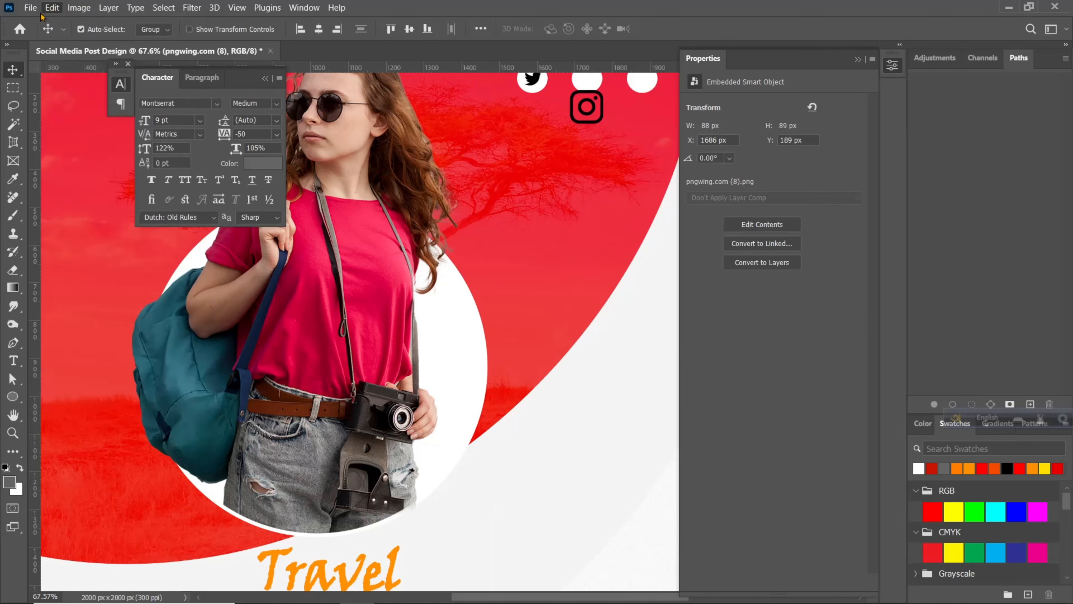
click(32, 9)
click(31, 10)
click(32, 11)
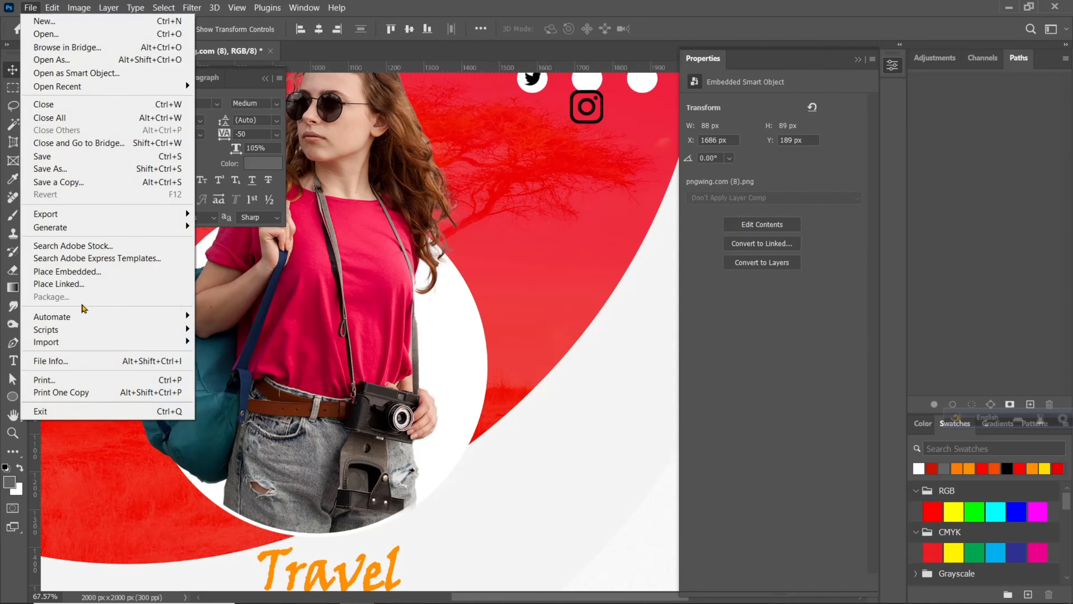
click(78, 271)
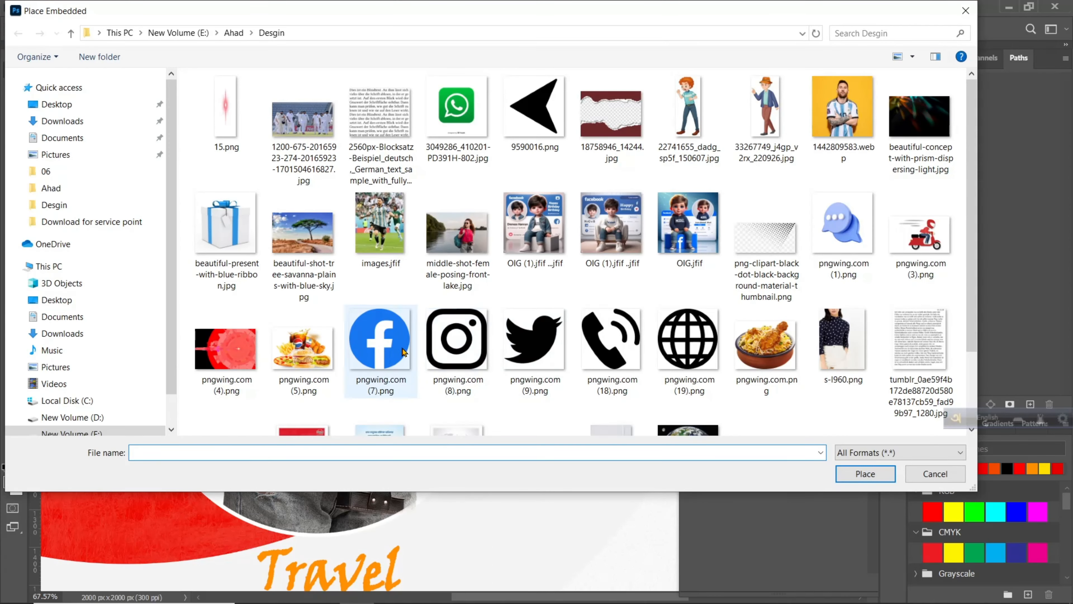
click(403, 351)
click(863, 473)
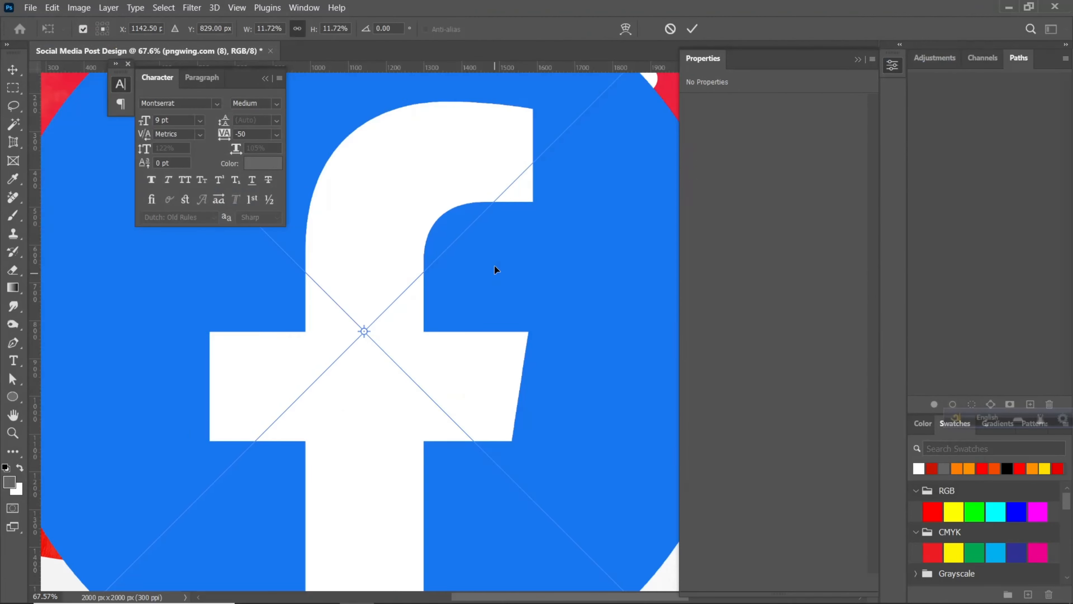
- Scale the Facebook icon down to 0.41% and position it over the third white circle
scroll(460, 206, down, 5)
drag(426, 114, 426, 341)
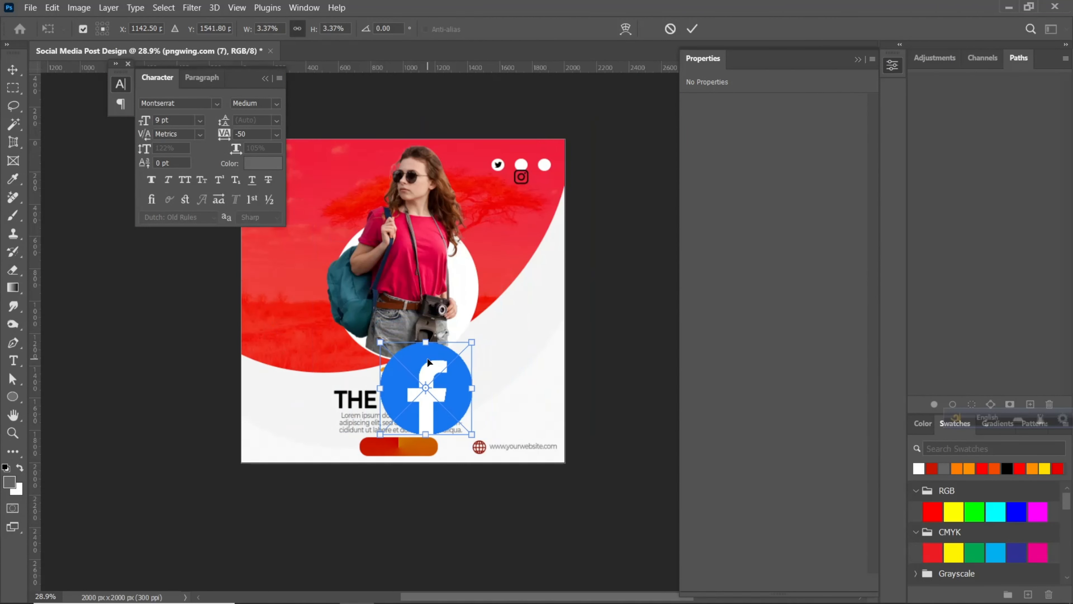
drag(428, 383, 506, 175)
drag(506, 129, 507, 214)
click(692, 29)
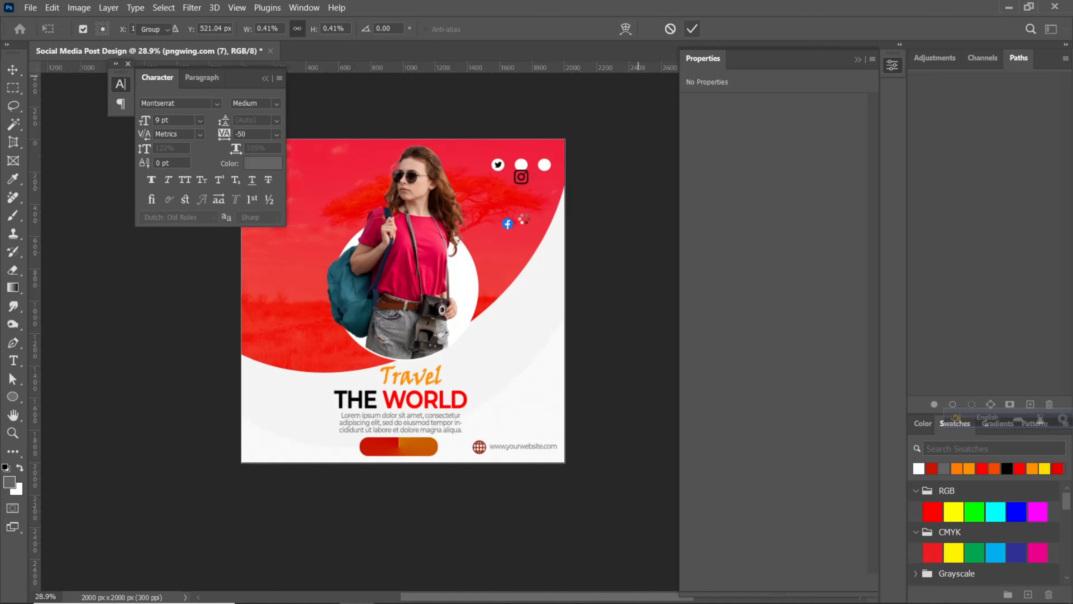
scroll(512, 228, up, 5)
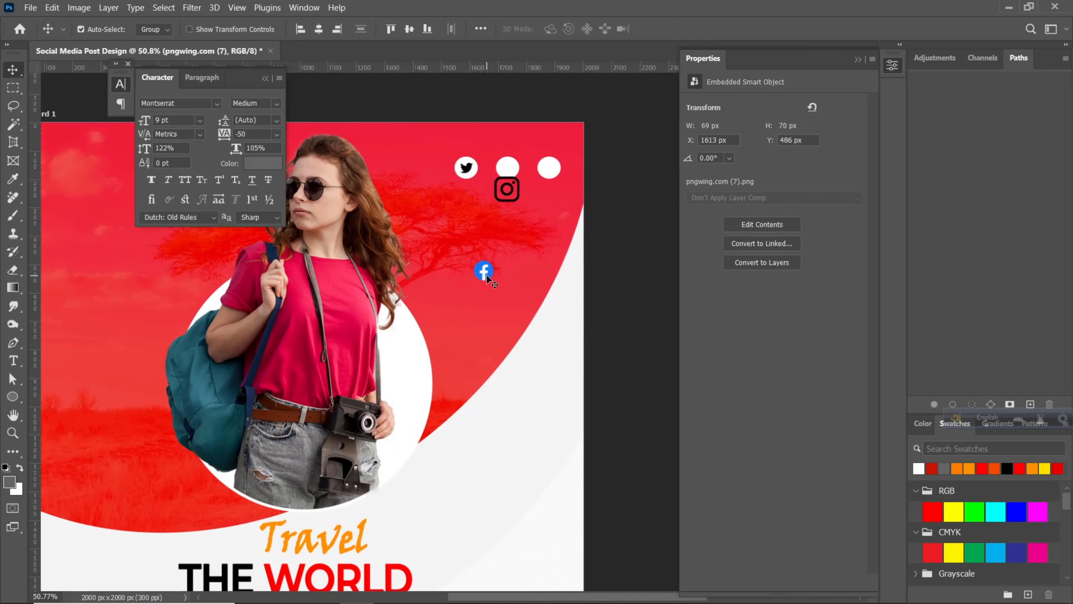
drag(487, 277, 552, 175)
scroll(552, 175, up, 4)
- Rasterize the Facebook icon layer and delete its blue background with a Magic Wand selection, keeping only the white letter f
click(858, 60)
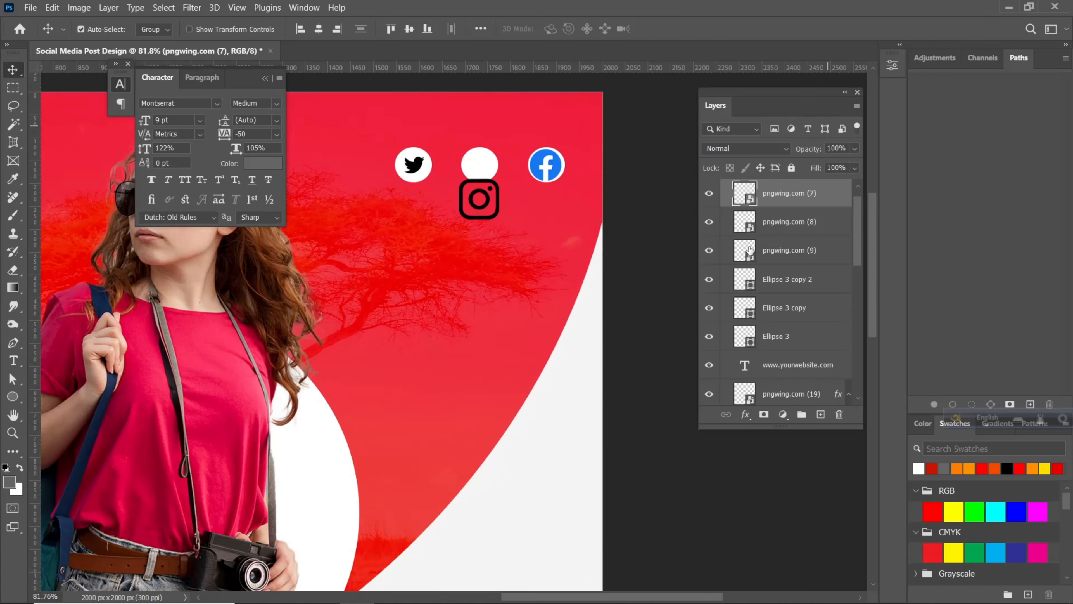
right_click(782, 186)
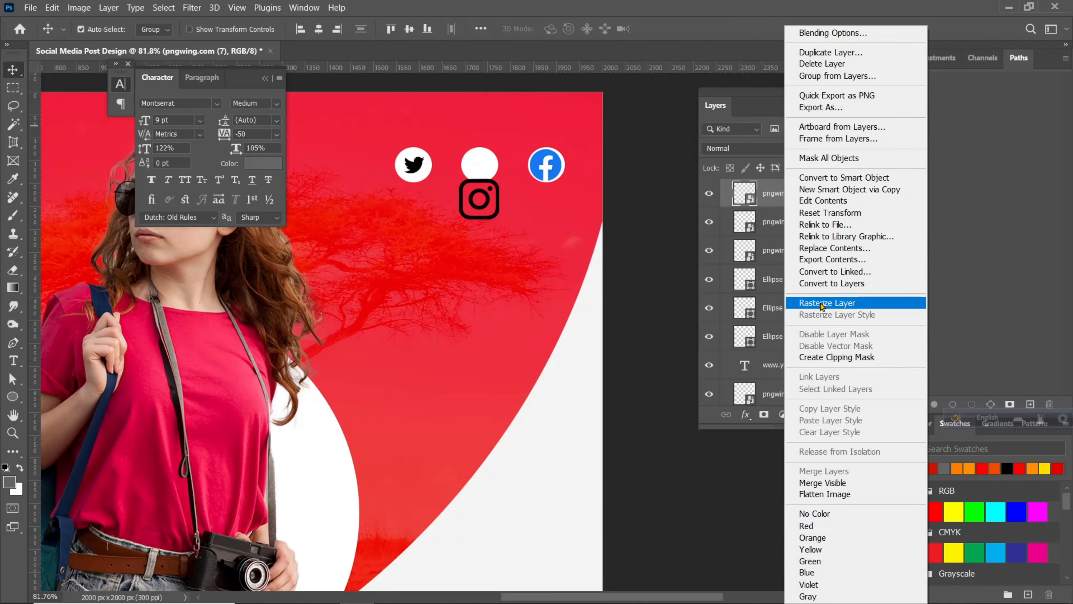
click(819, 315)
click(13, 124)
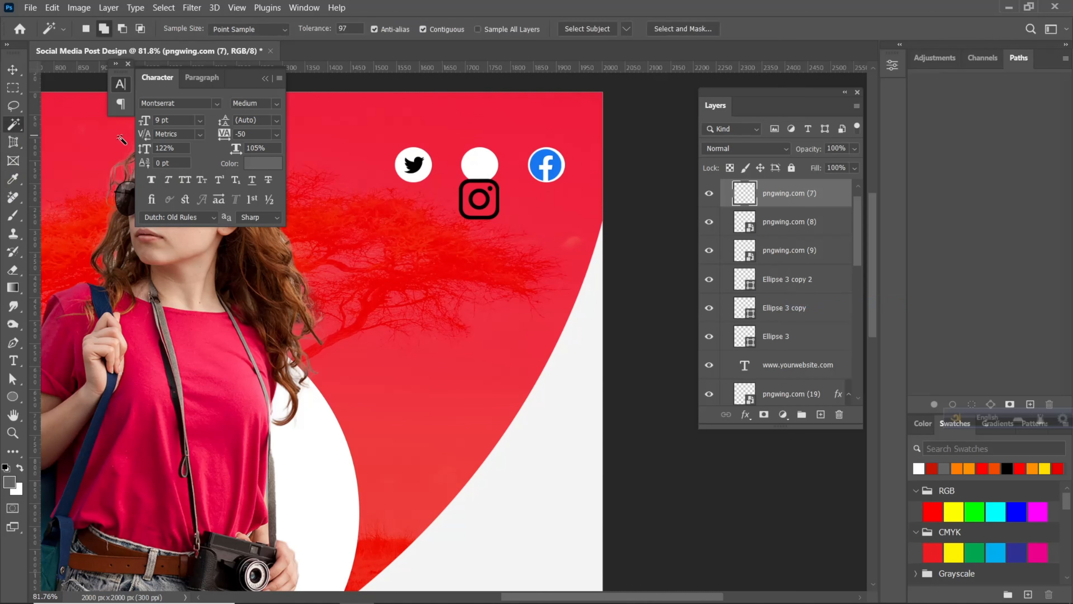
click(540, 163)
key(Delete)
key(ctrl+d)
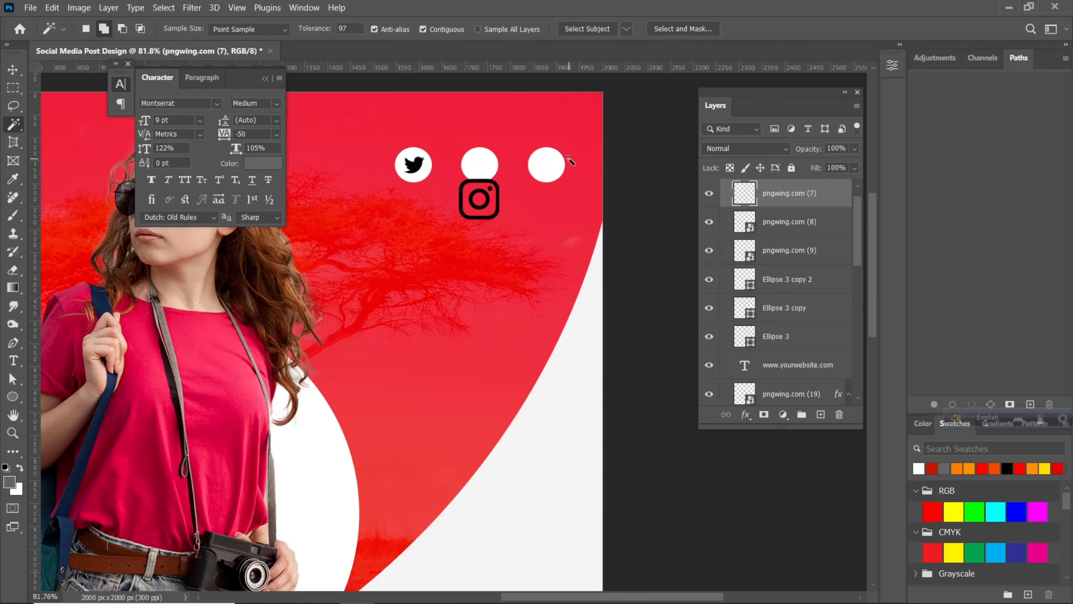
- Add a red Color Overlay at 66% opacity to the Facebook icon layer
click(747, 415)
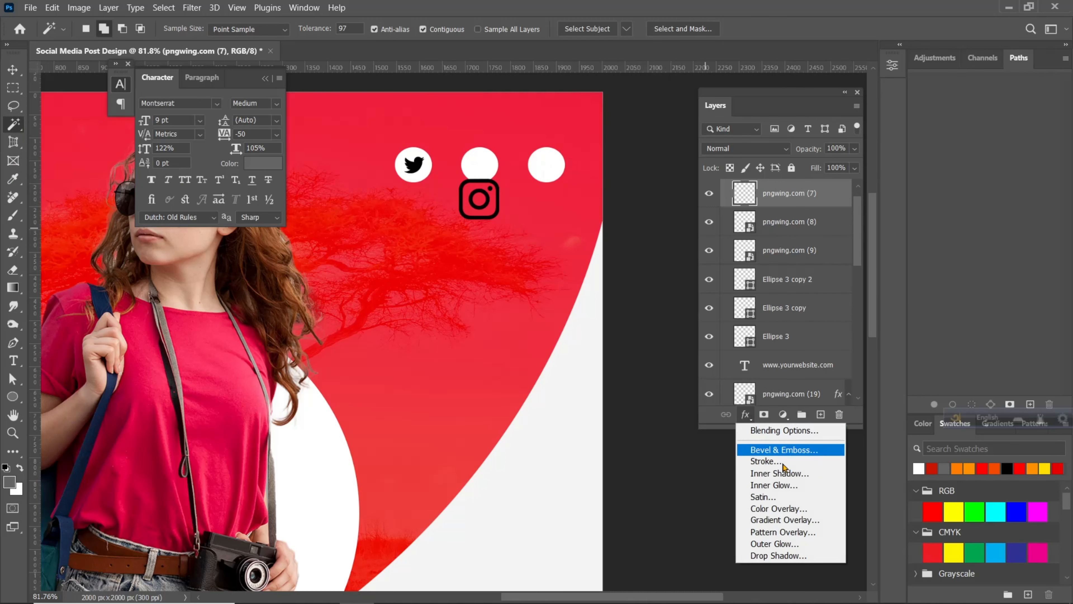
click(780, 509)
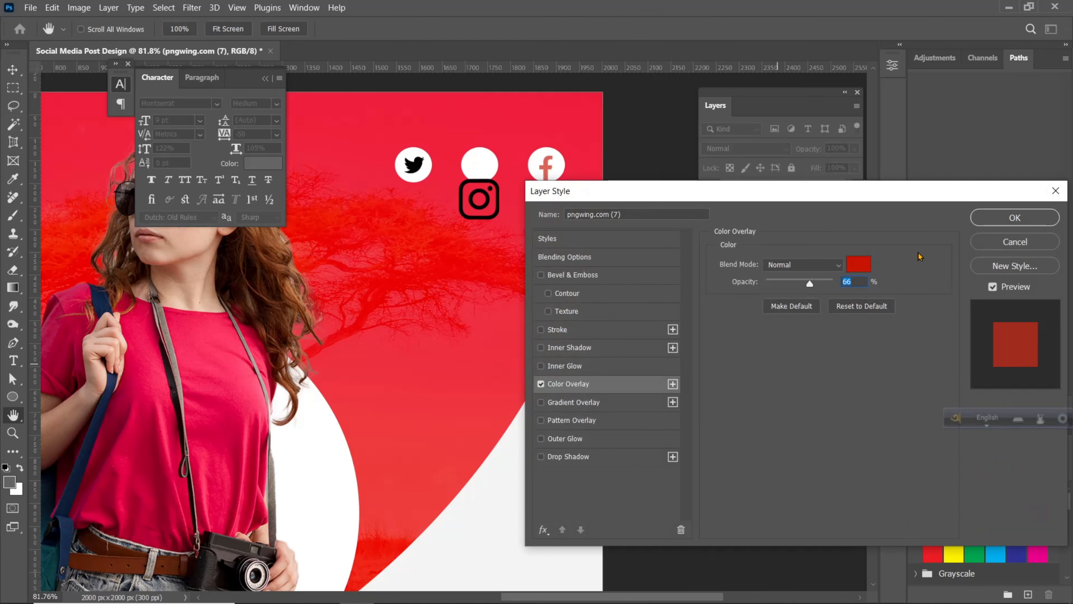
click(1015, 217)
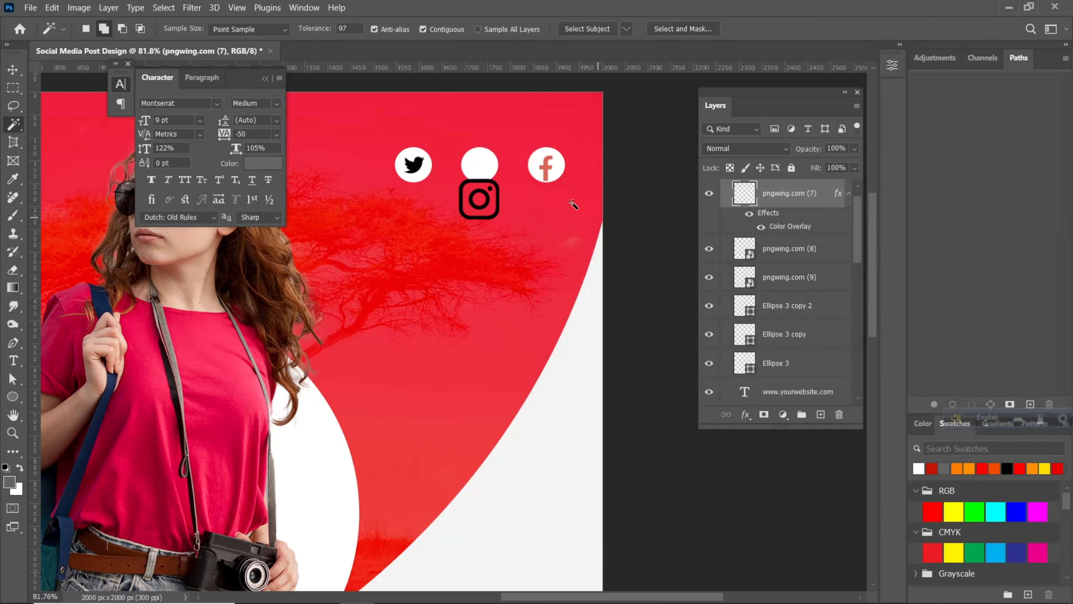
- Shrink the Instagram icon and center it inside the middle white circle
click(13, 69)
scroll(493, 213, up, 5)
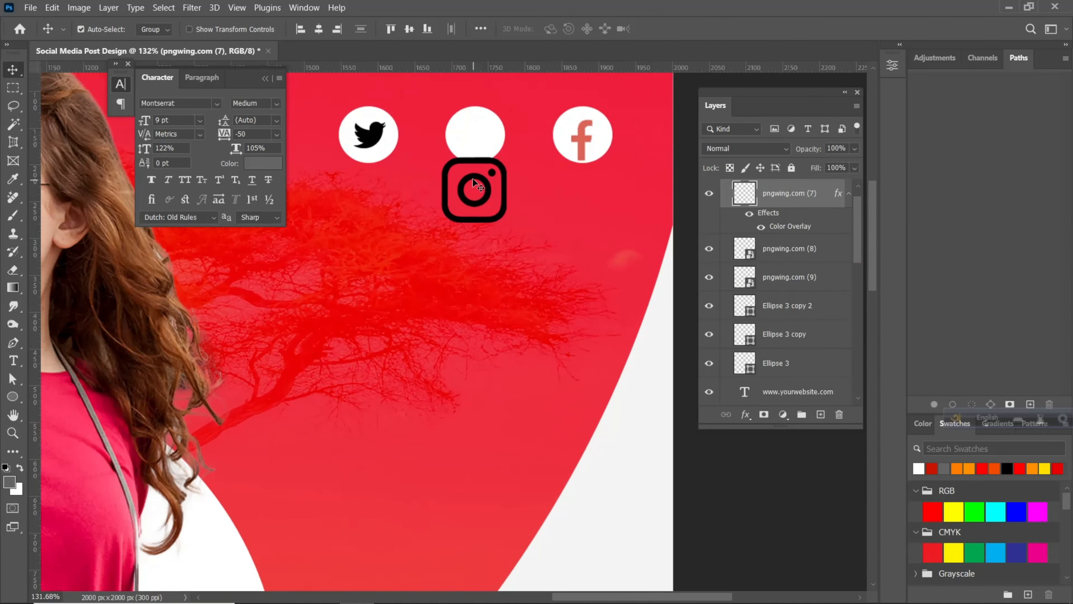
click(473, 182)
key(ctrl+t)
drag(507, 156, 478, 124)
click(692, 28)
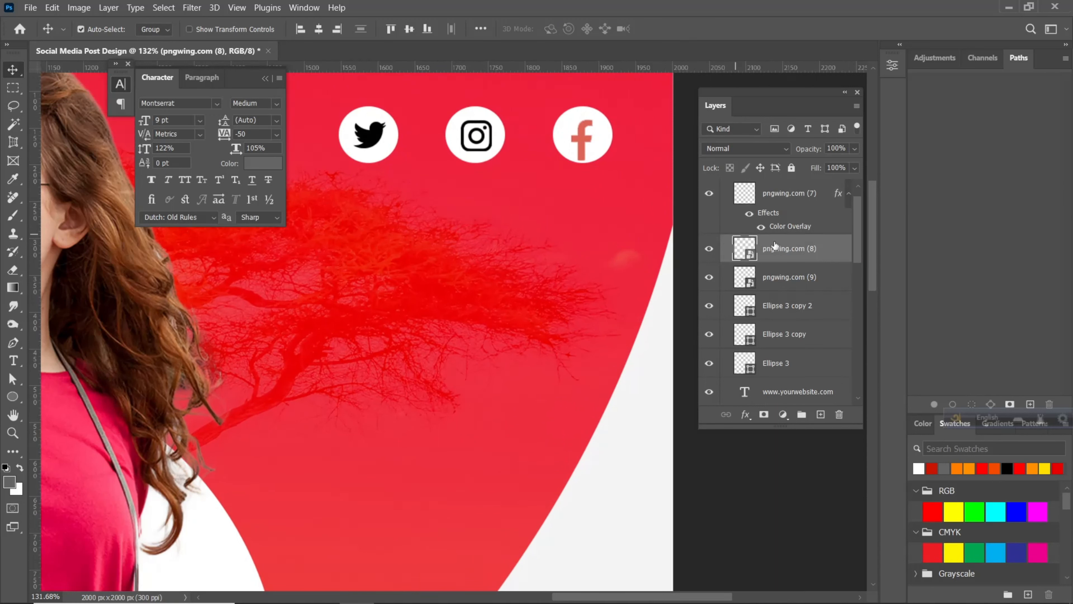
- Apply a dark red Color Overlay to both the Instagram and Twitter icon layers
drag(761, 239, 763, 245)
drag(769, 314, 771, 316)
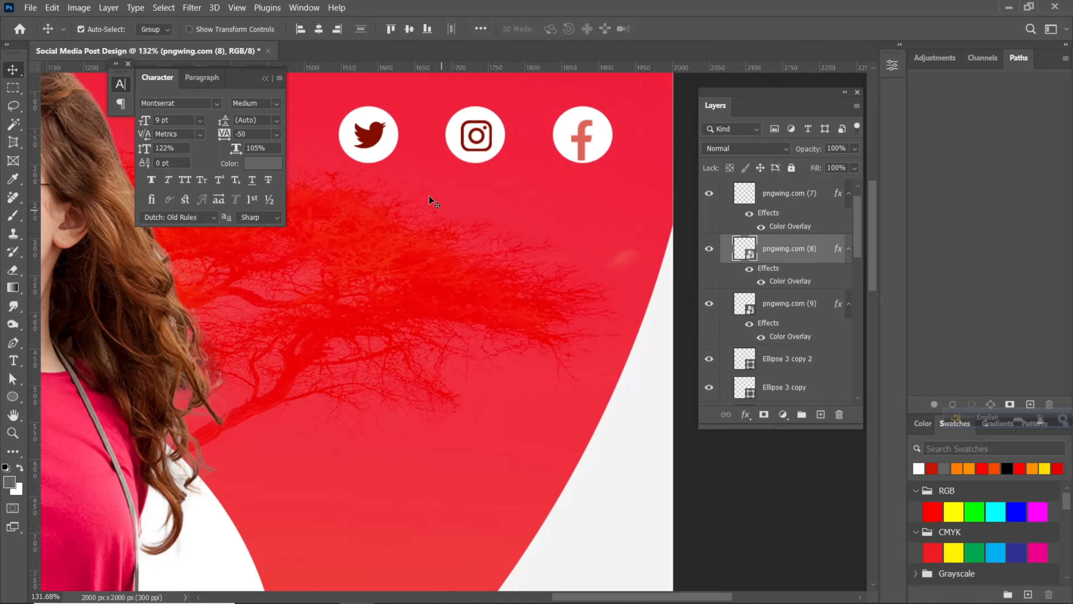
scroll(419, 170, down, 5)
scroll(408, 154, up, 5)
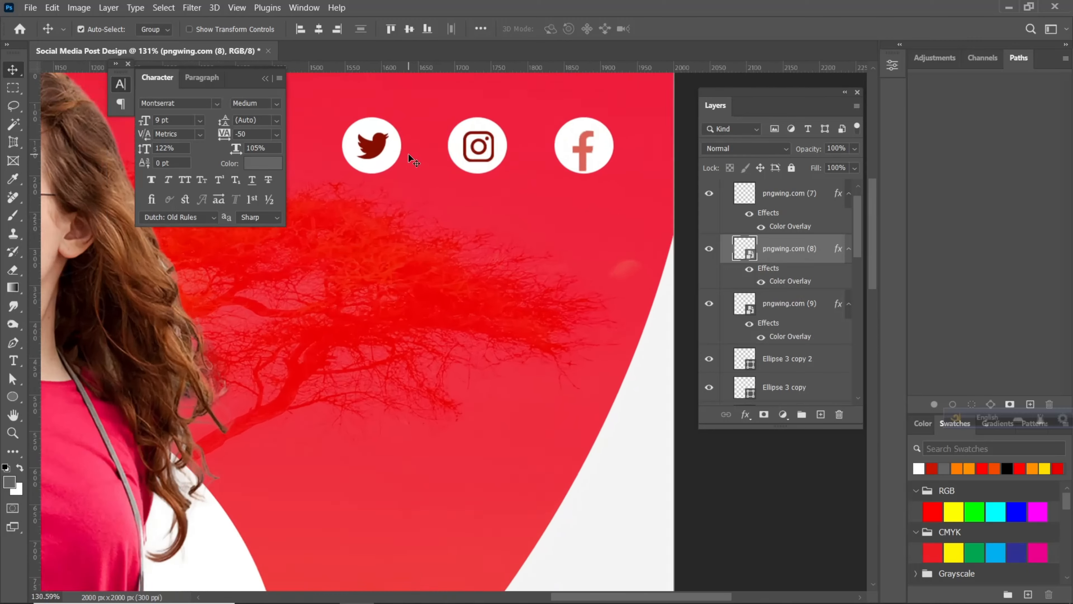
scroll(409, 154, down, 4)
scroll(544, 152, up, 5)
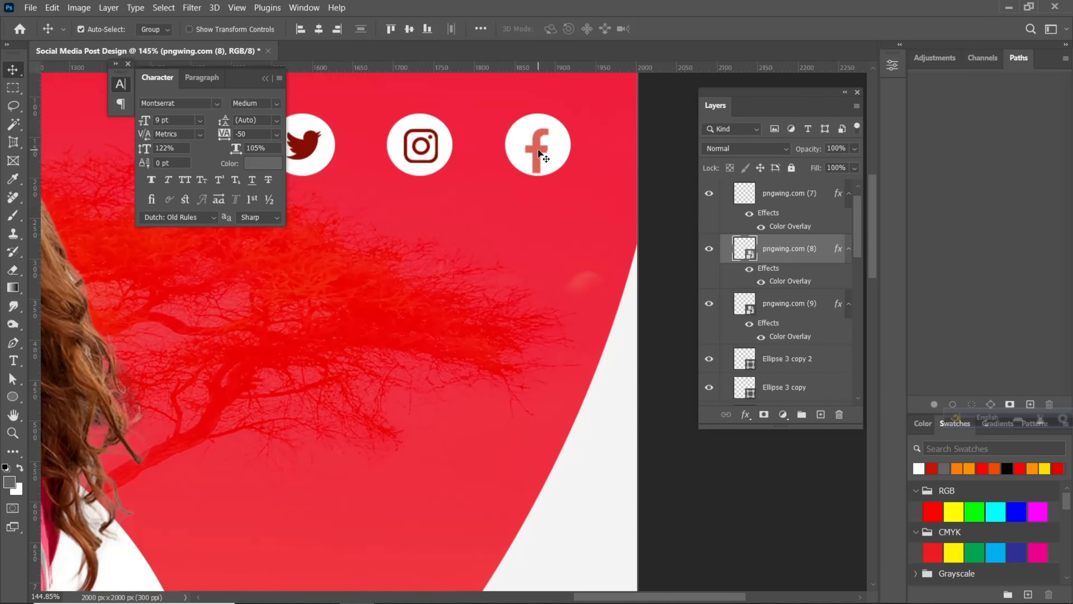
- Set the opacity of the Facebook icon's red Color Overlay to 100%
click(730, 206)
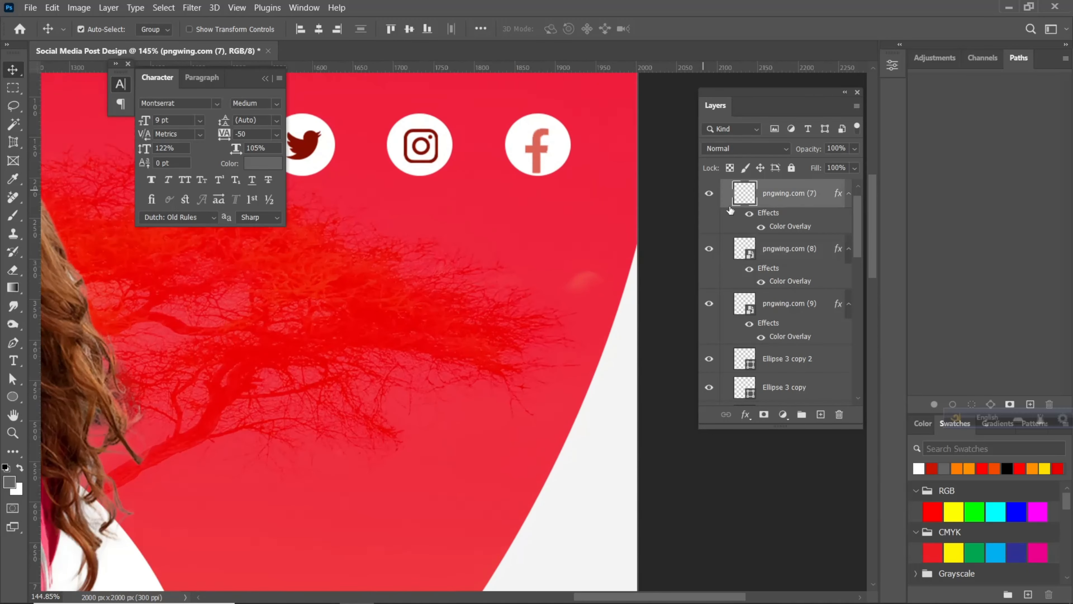
double_click(766, 228)
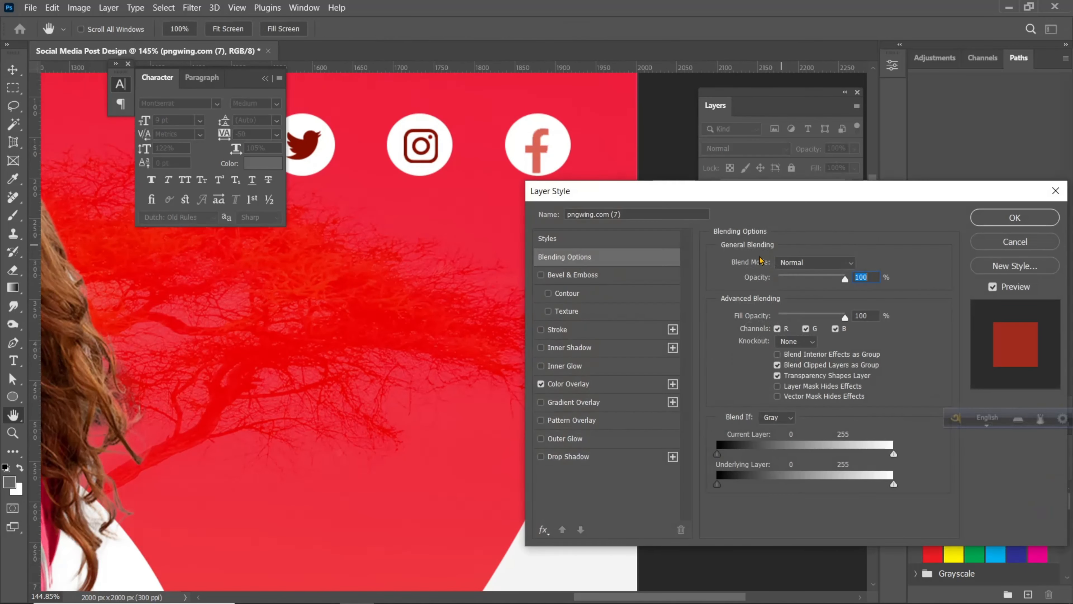
click(606, 385)
drag(810, 283, 958, 255)
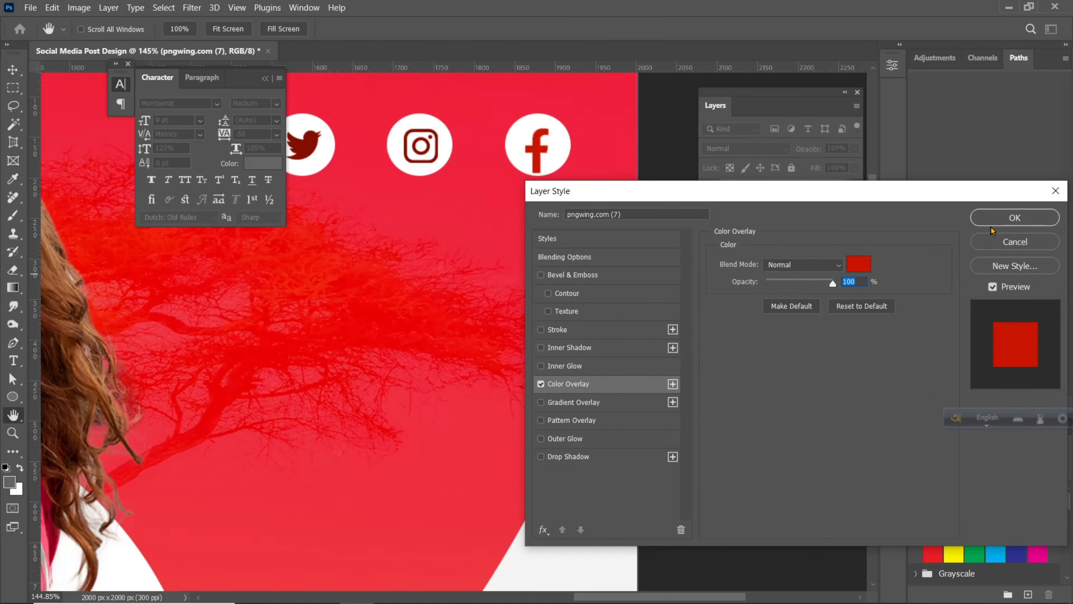
click(1008, 218)
key(ctrl+0)
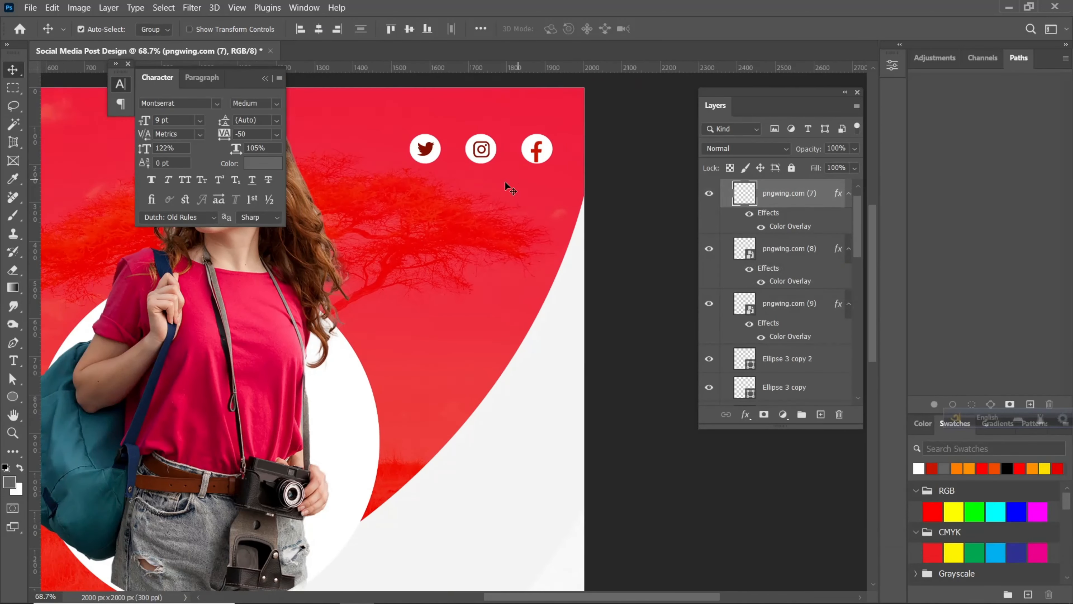
scroll(505, 181, down, 5)
drag(495, 215, 587, 218)
scroll(612, 166, up, 3)
drag(627, 154, 630, 154)
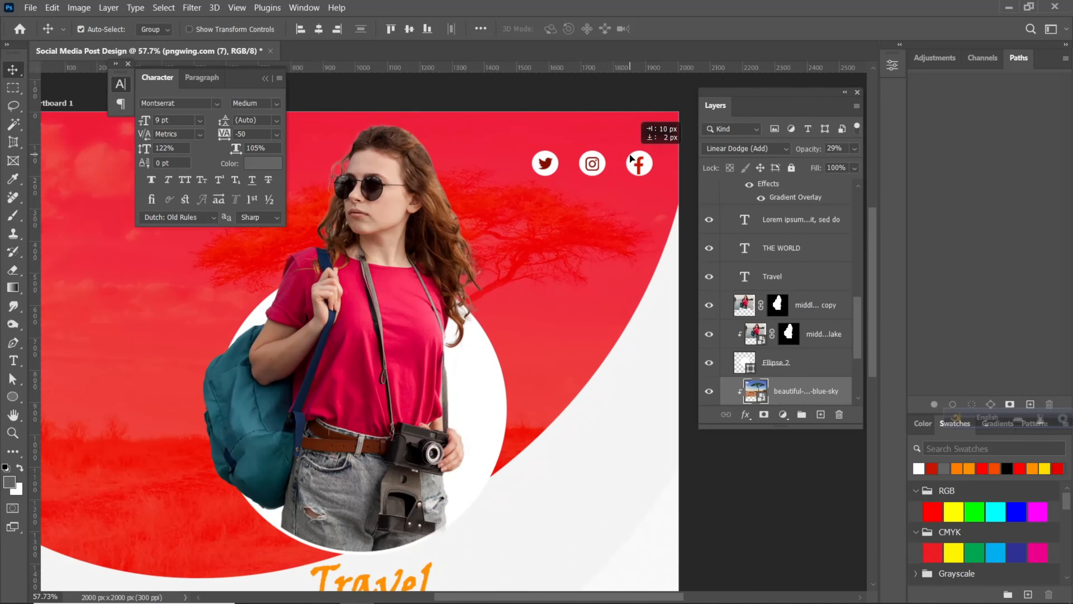
drag(652, 343, 611, 299)
- Nudge the Facebook icon together with its white circle left, closer to the Instagram icon
click(636, 164)
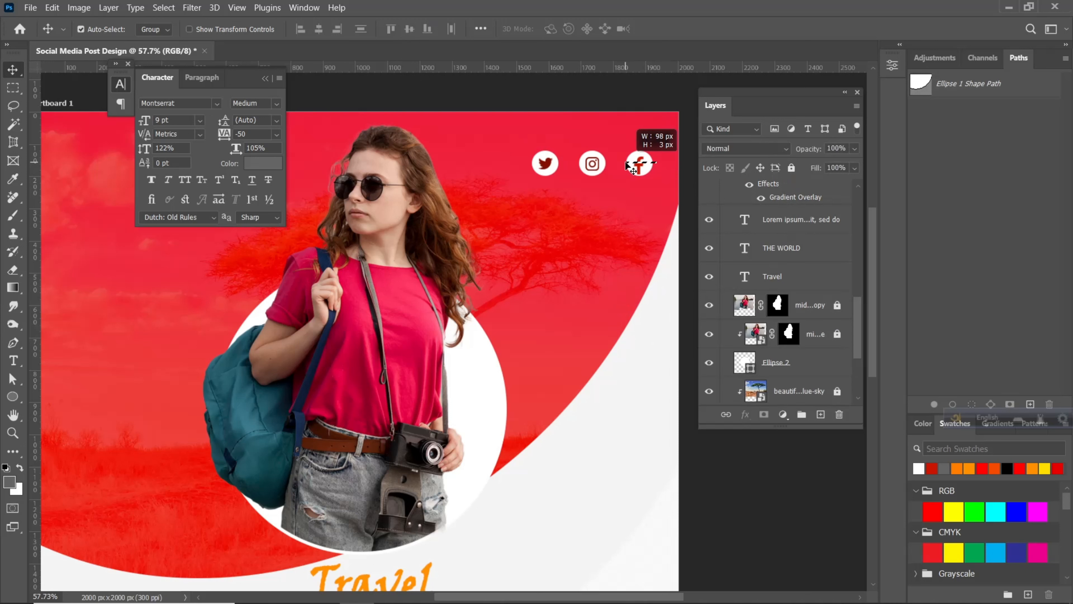
key(Left)
key(Left)
key(Left)
key(Left)
key(Left)
key(Left)
key(Left)
key(Left)
key(Left)
key(Left)
- Nudge the Instagram icon and its white circle left to even out the spacing of the social icon row
drag(605, 176, 586, 163)
key(Left)
key(Left)
key(Left)
key(Left)
key(Left)
key(Left)
key(Left)
key(Left)
- Move all three social icons with their white circles about 18 px left and 16 px up
drag(655, 182, 541, 161)
key(Left)
key(Left)
key(Left)
key(Left)
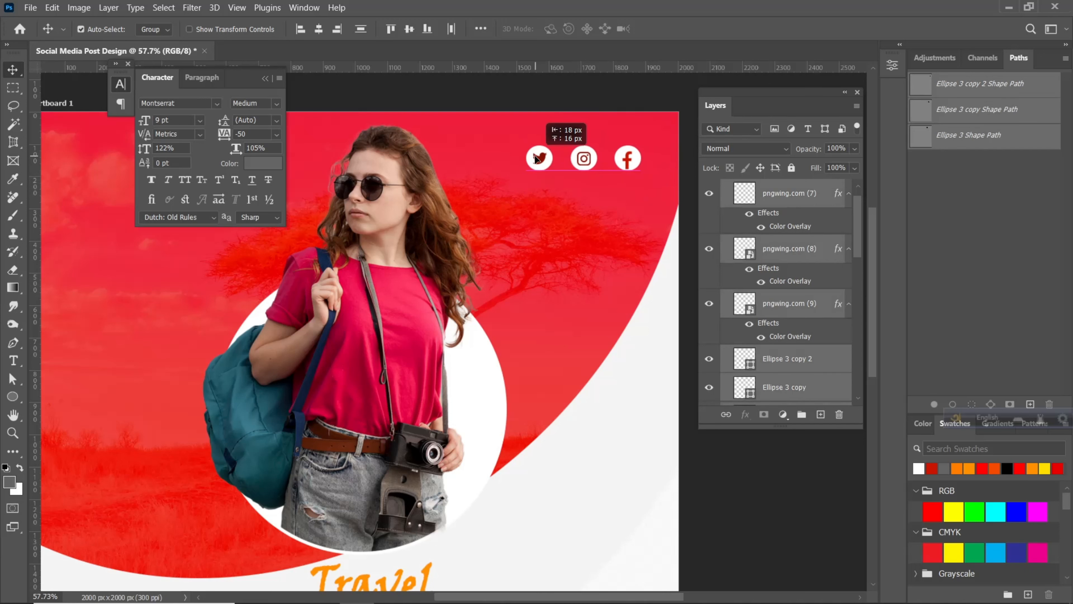
- Add a text line reading BOOK NOW on the empty area beside the gradient button
scroll(567, 209, down, 5)
drag(567, 210, 571, 210)
scroll(520, 194, down, 2)
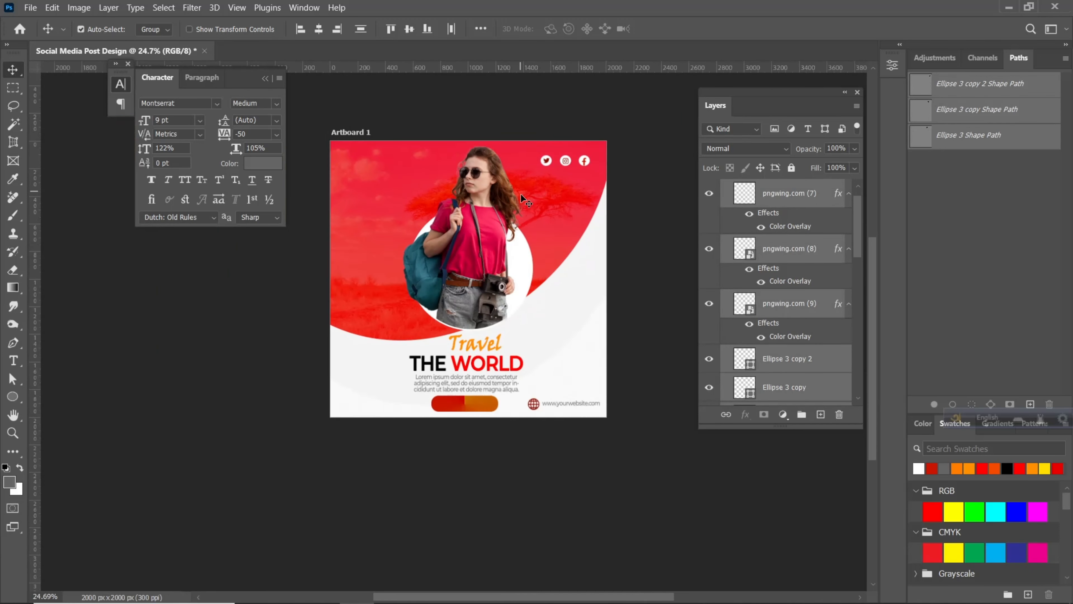
drag(537, 280, 548, 271)
scroll(484, 321, up, 1)
drag(473, 332, 490, 312)
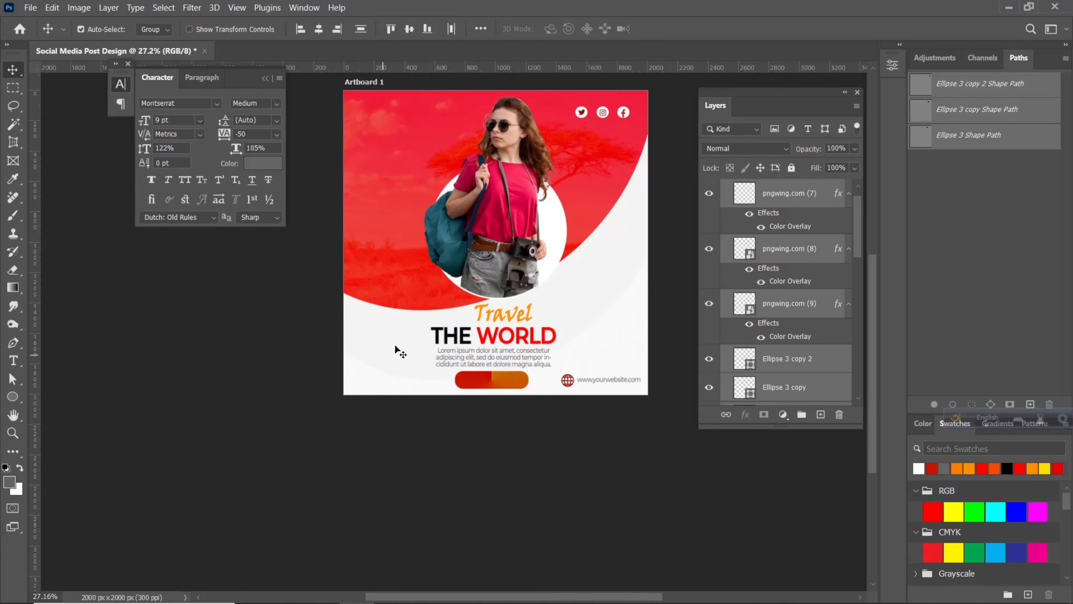
click(14, 360)
scroll(406, 377, up, 4)
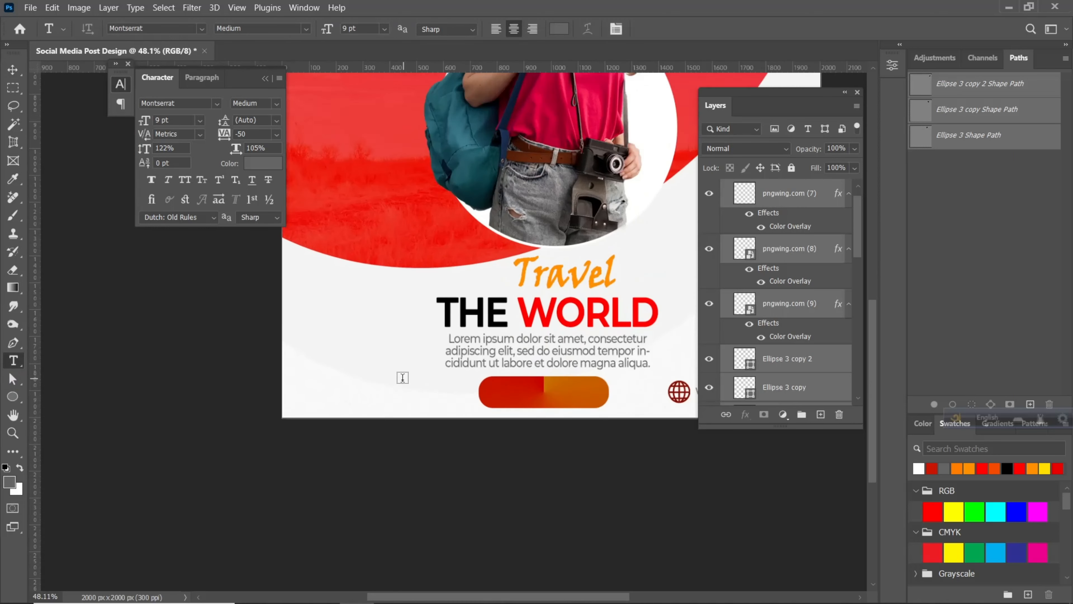
click(380, 389)
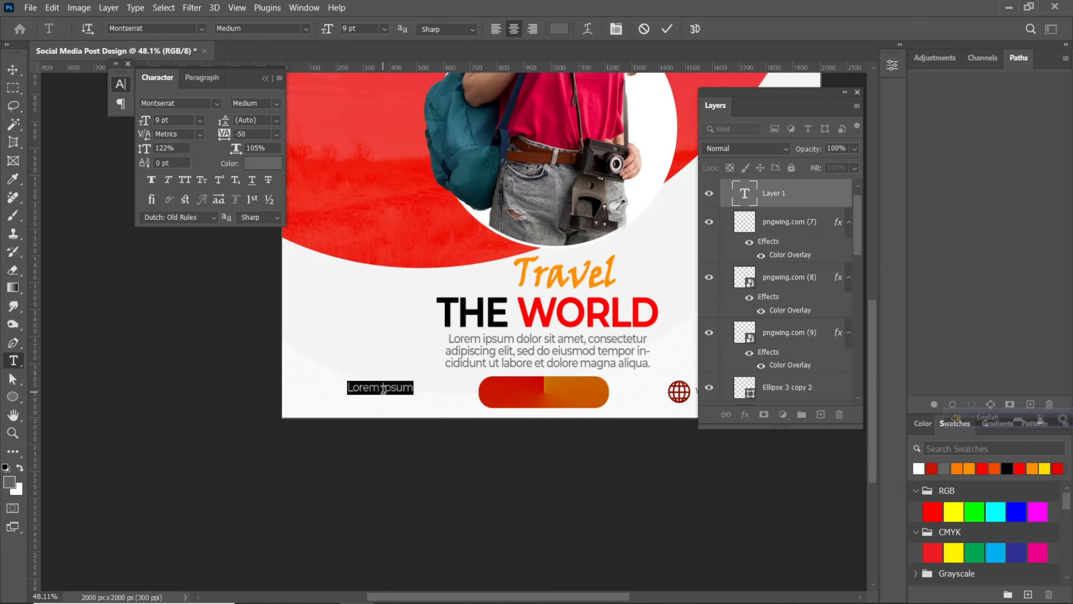
text(BOO)
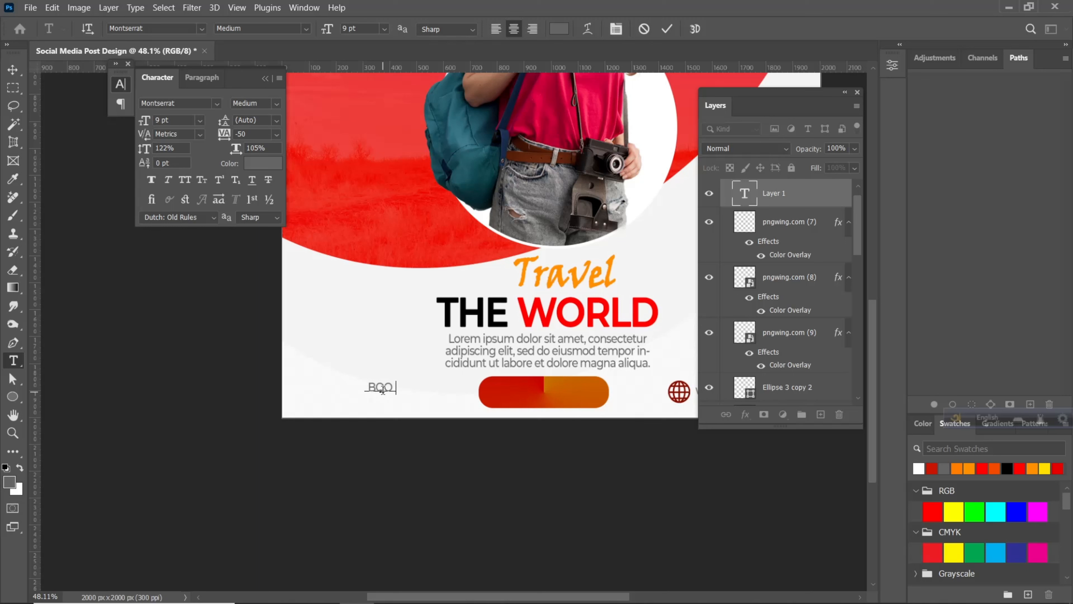
text(K NOW)
click(667, 28)
- Set the BOOK NOW text to Montserrat ExtraBold at 12 pt
click(254, 165)
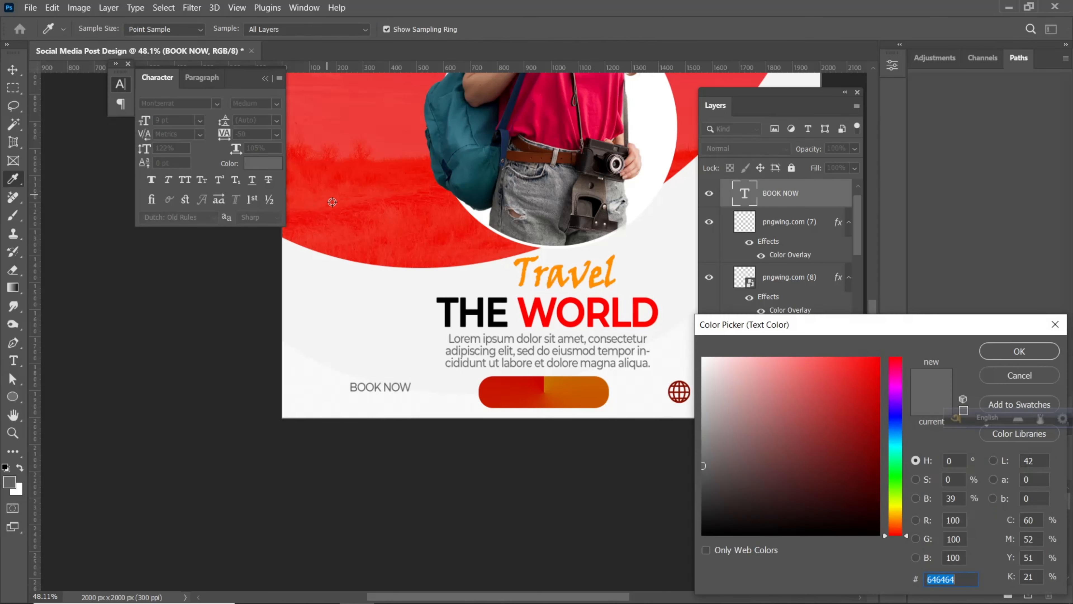
click(1018, 353)
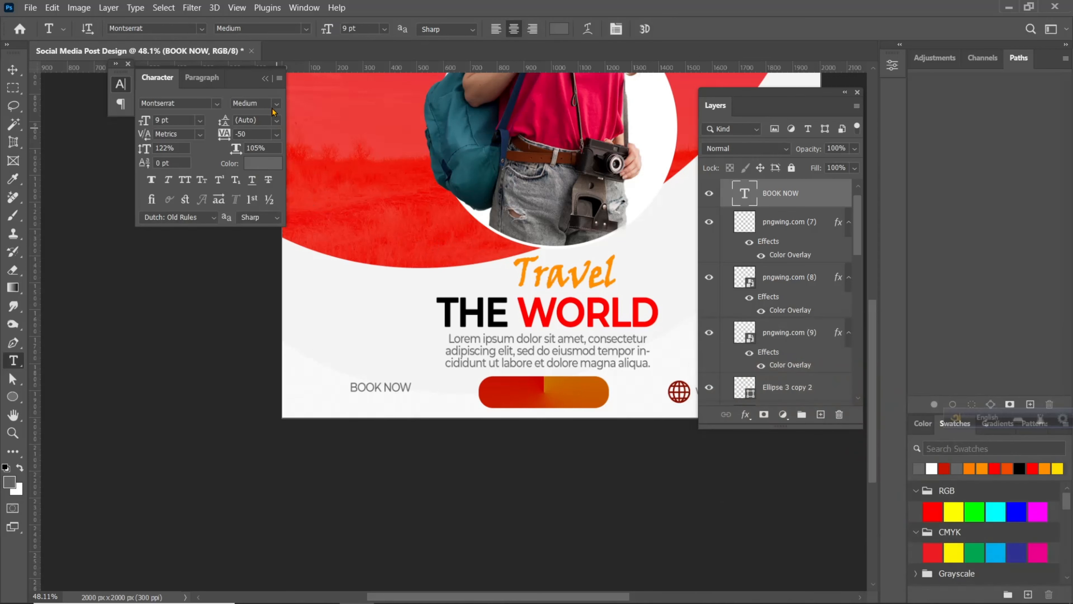
click(275, 105)
click(270, 273)
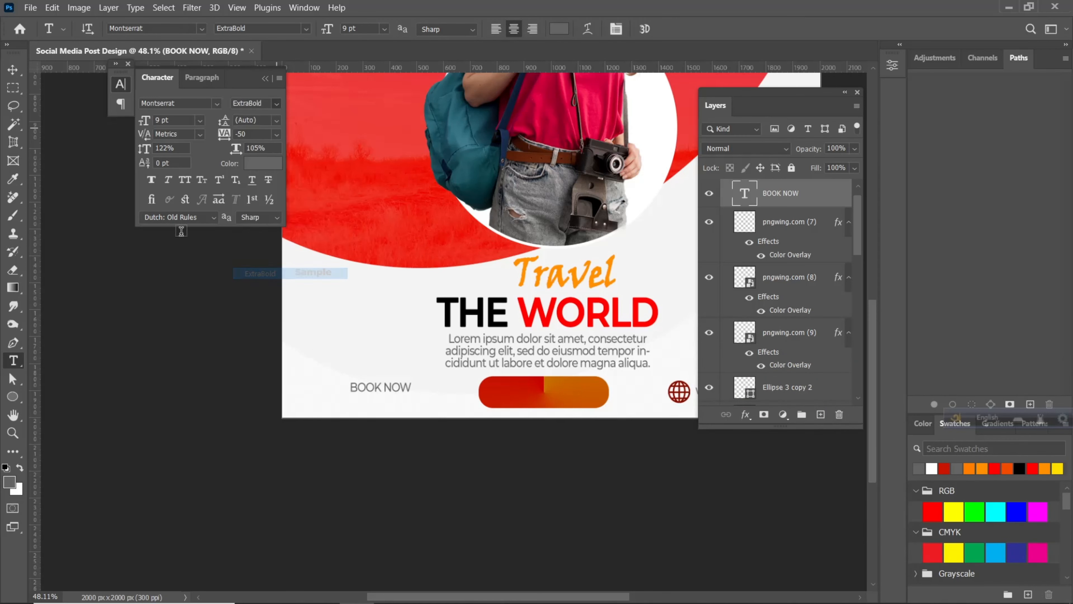
click(201, 122)
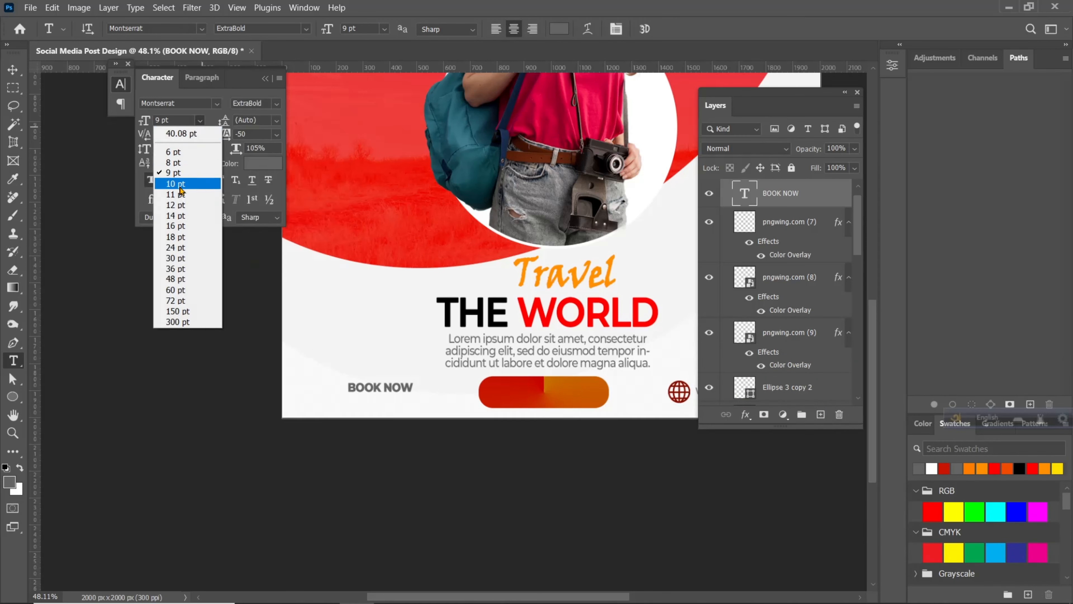
click(181, 206)
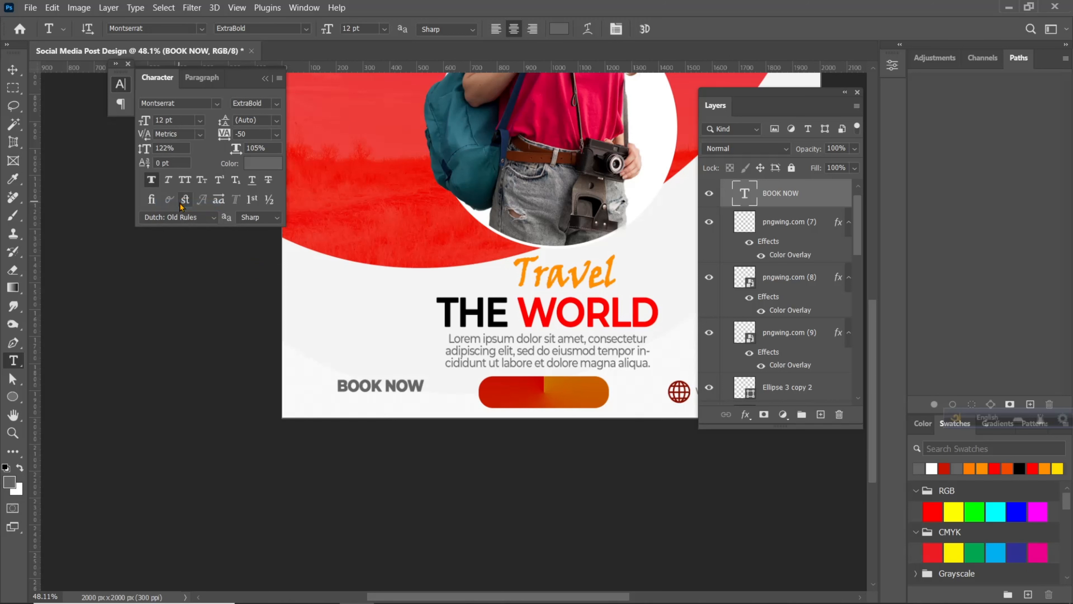
- Place the BOOK NOW text on the gradient button and color it off-white (fbfbfb)
click(13, 70)
drag(343, 388, 508, 392)
click(261, 165)
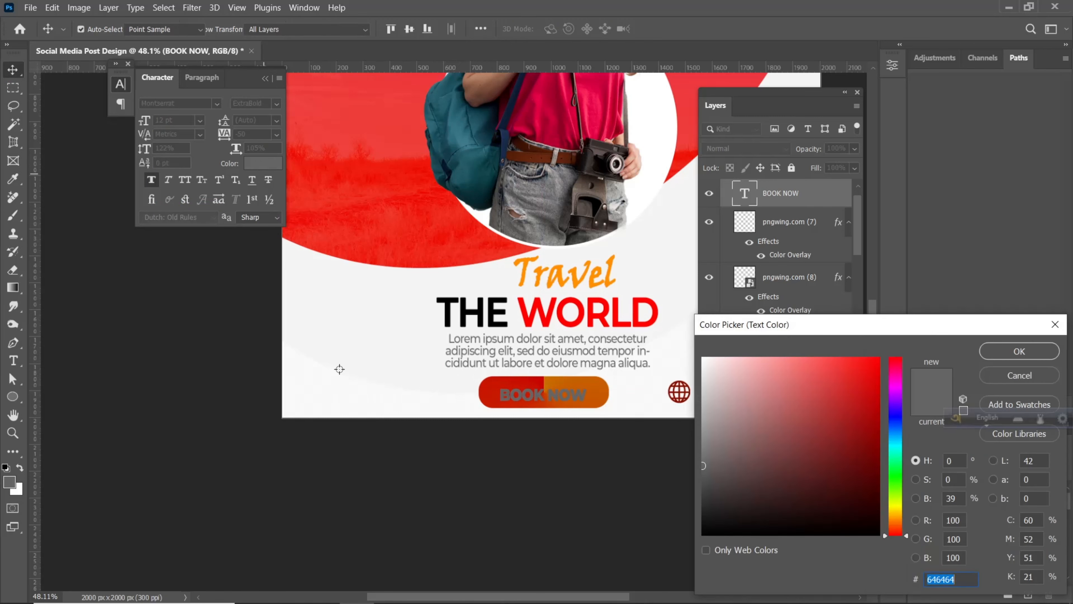
click(326, 390)
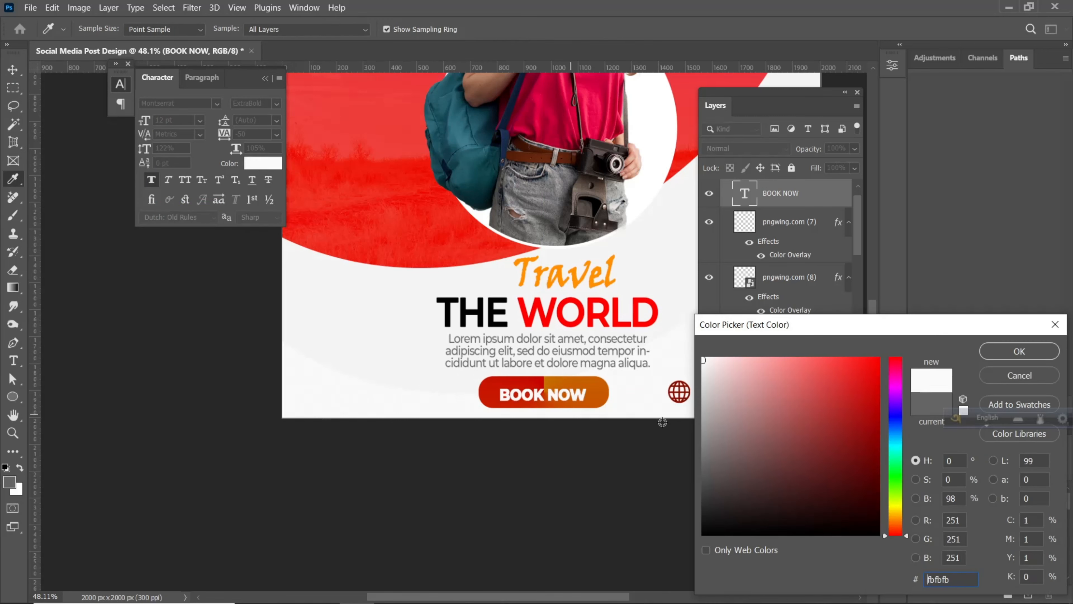
click(1016, 353)
- Set the BOOK NOW text size to 14 pt and recenter the text on the gradient button
click(201, 121)
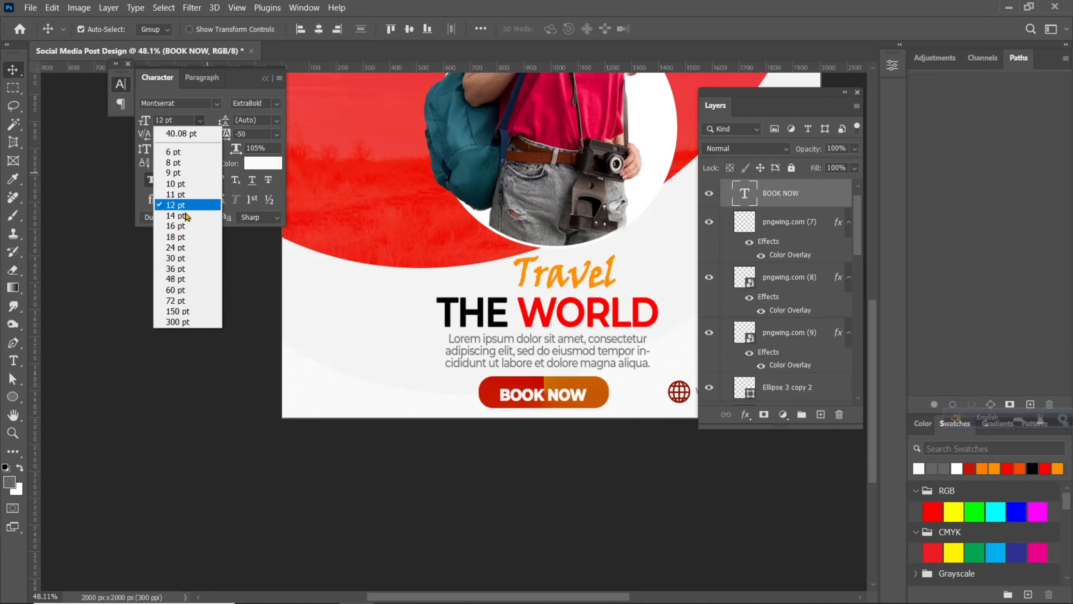
click(173, 208)
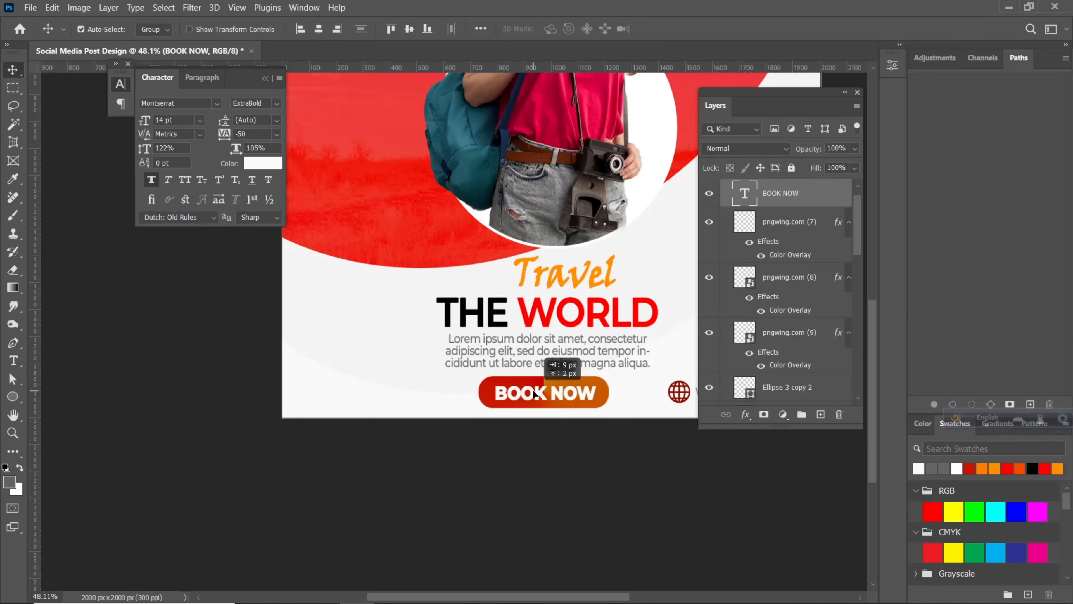
scroll(533, 395, down, 4)
scroll(546, 412, up, 1)
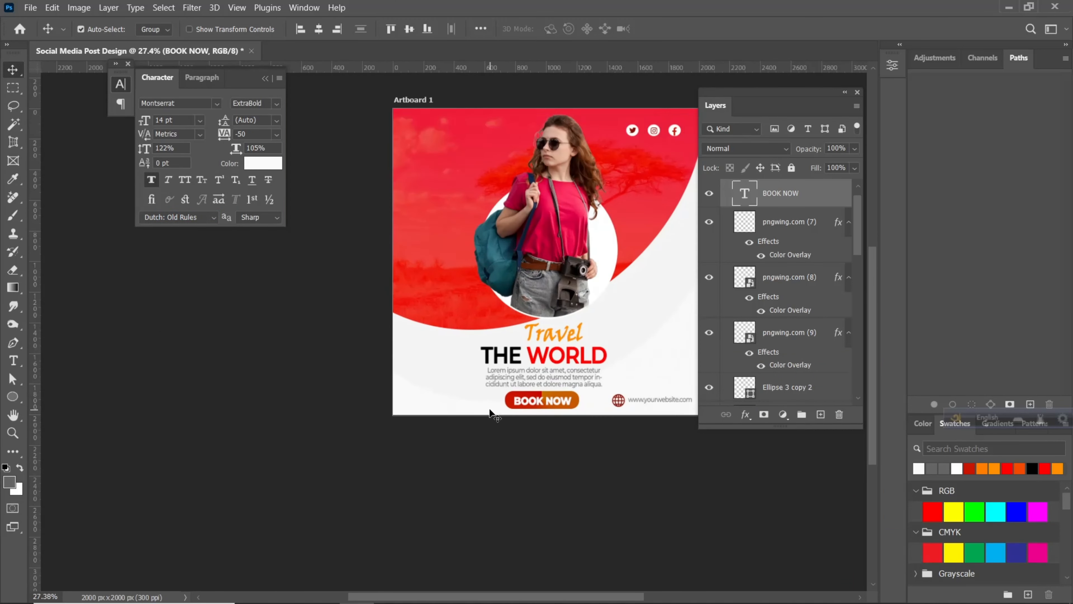
- Shift the gradient button together with its BOOK NOW text slightly down, away from the paragraph above
click(527, 402)
drag(526, 398, 527, 400)
scroll(527, 400, down, 3)
drag(578, 377, 550, 379)
scroll(538, 334, up, 3)
scroll(525, 274, up, 3)
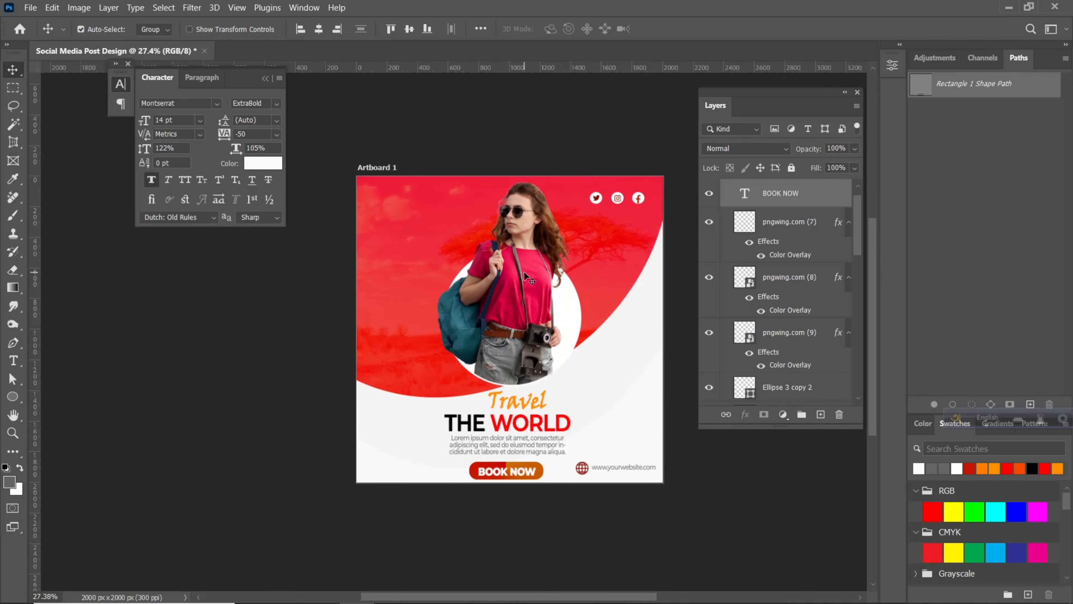
- Draw a rectangle of about 83 x 97 px in the artboard's upper-left corner and fill it with orange
click(13, 396)
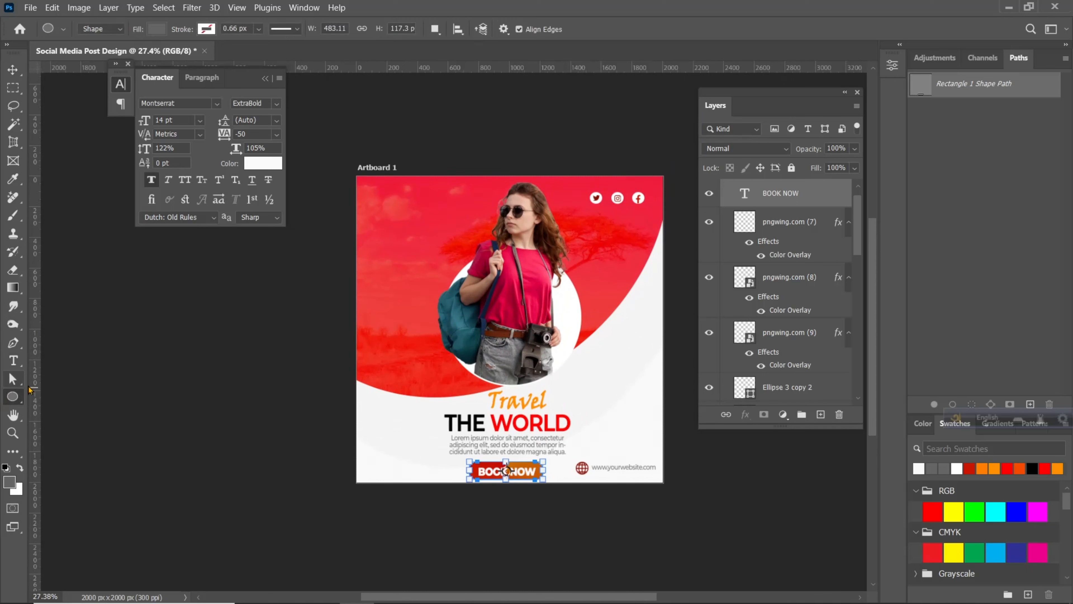
mouse_move(365, 184)
mouse_down()
mouse_move(390, 205)
mouse_move(378, 199)
mouse_up()
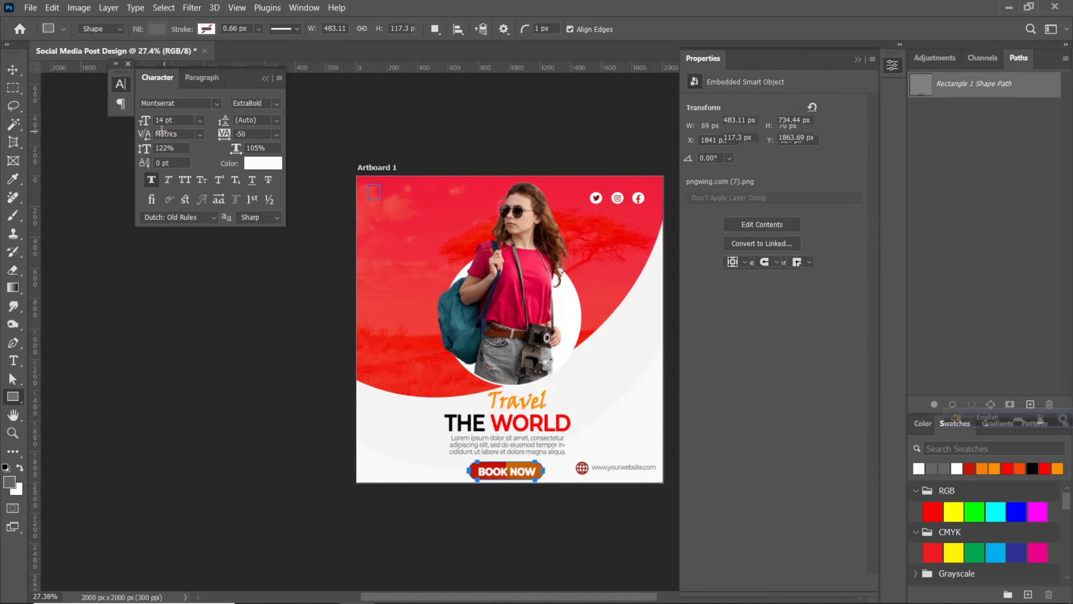
click(157, 28)
click(132, 101)
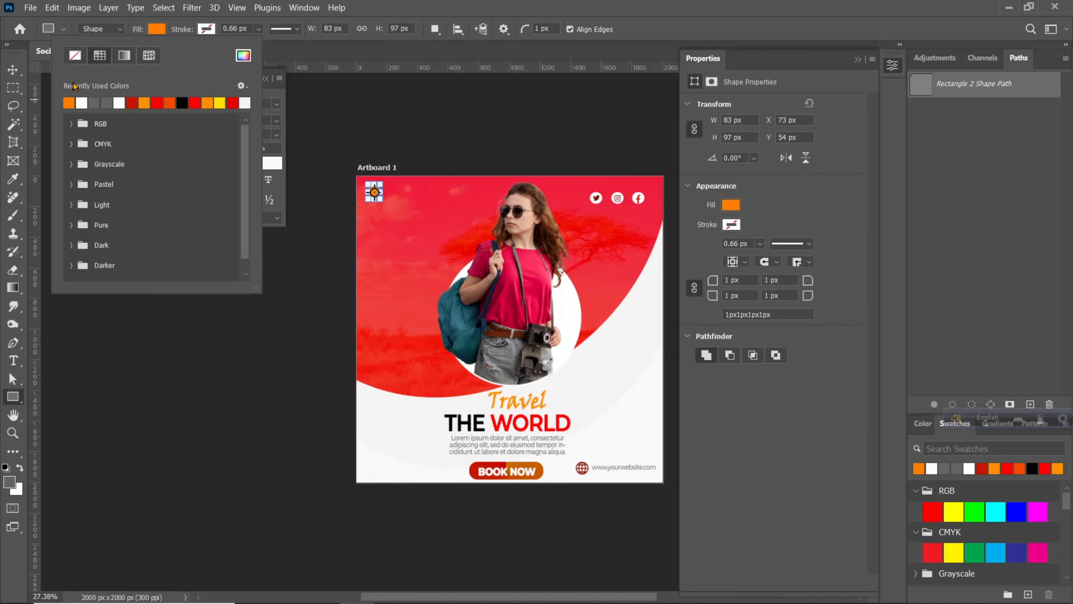
- Duplicate the orange rectangle about 36 px right and 21 px down, and fill the copy with white
click(8, 70)
scroll(396, 211, up, 10)
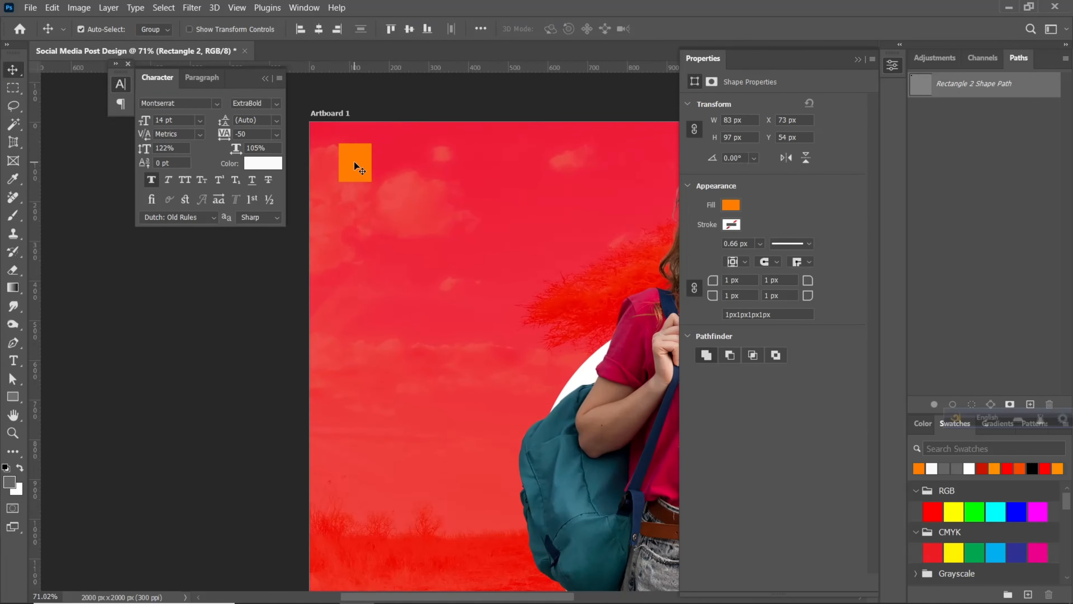
drag(354, 165, 368, 177)
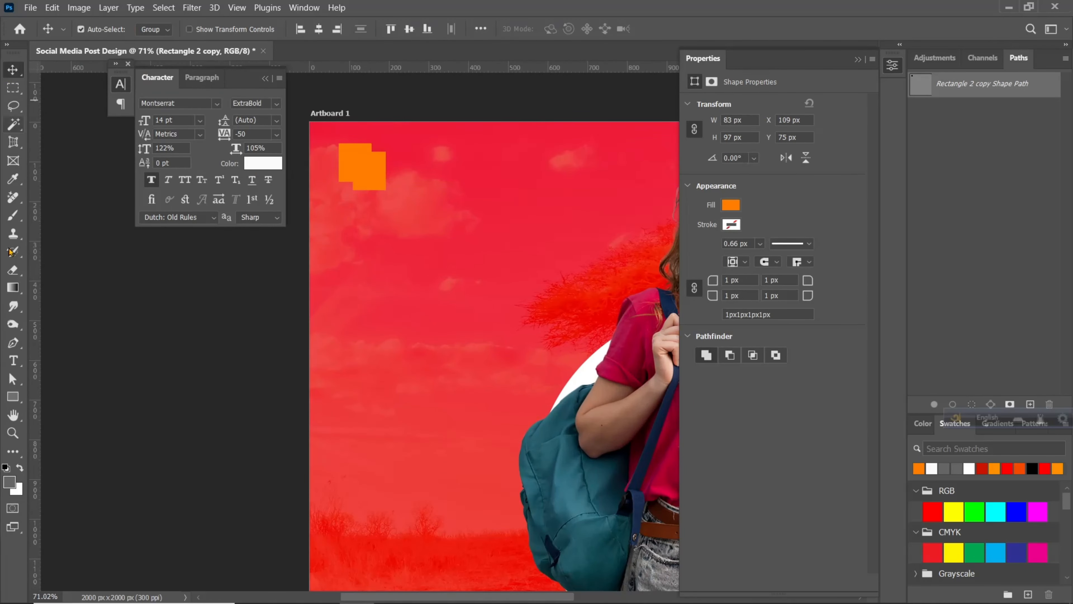
click(732, 207)
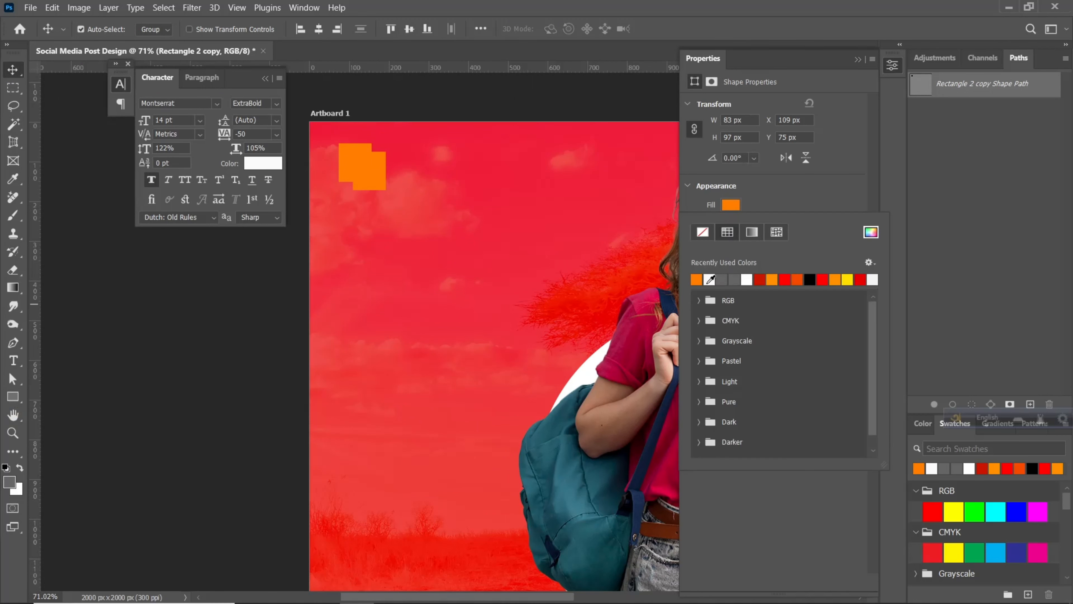
click(710, 280)
click(16, 69)
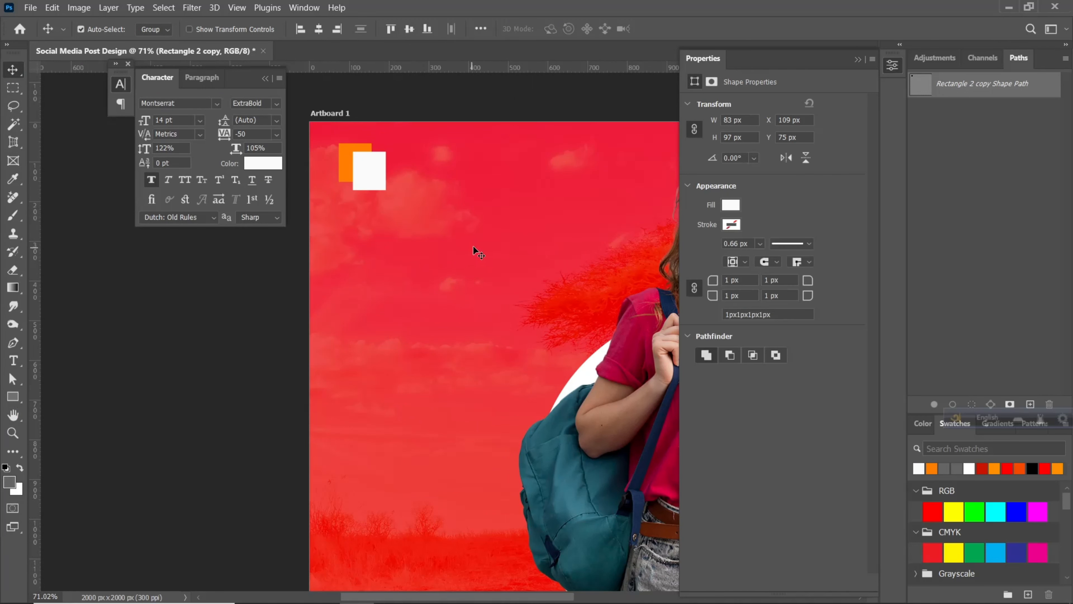
- Add the white two-line text LOGO HERE and place it just right of the two overlapping rectangles
scroll(369, 203, down, 3)
key(t)
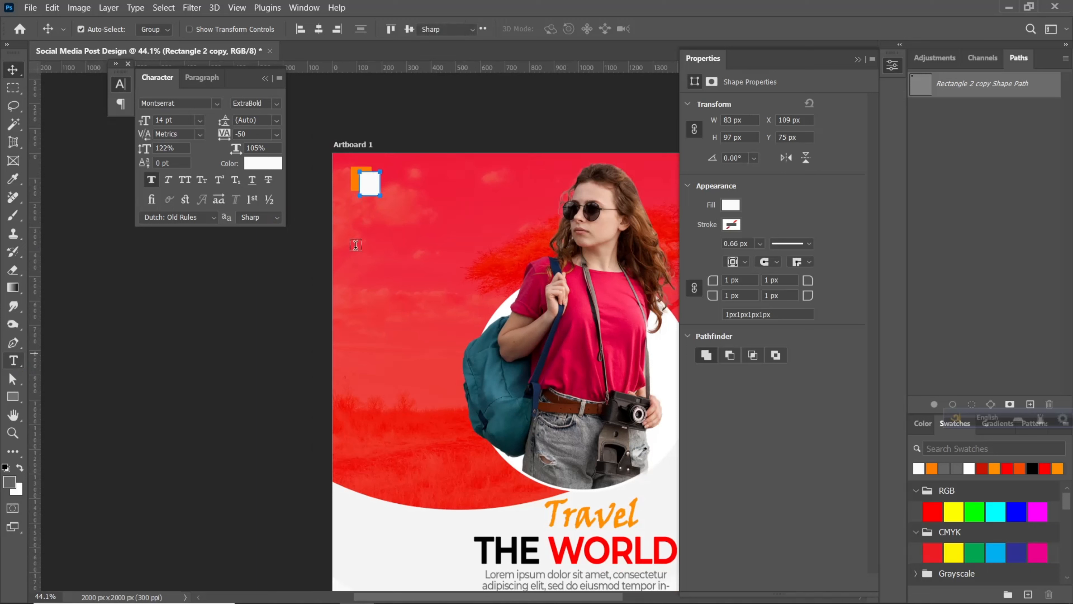
click(397, 186)
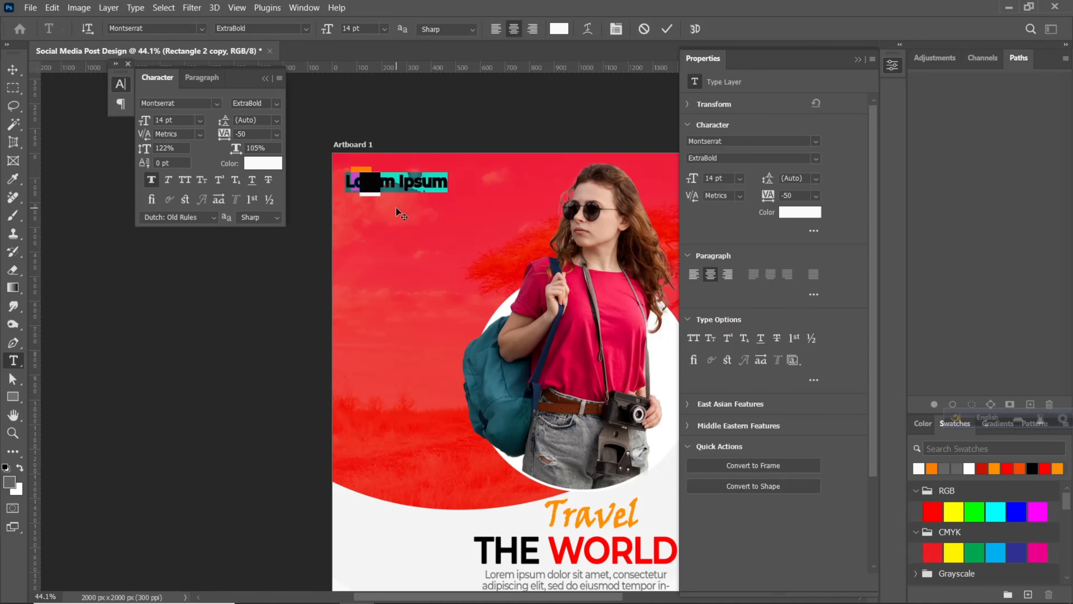
key(BackSpace)
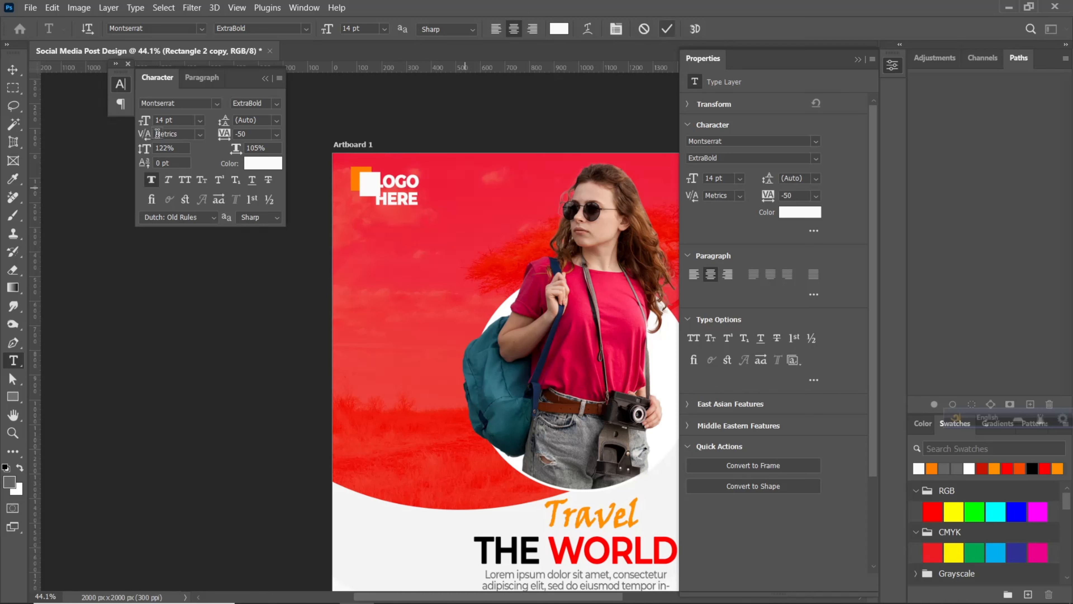
key(Escape)
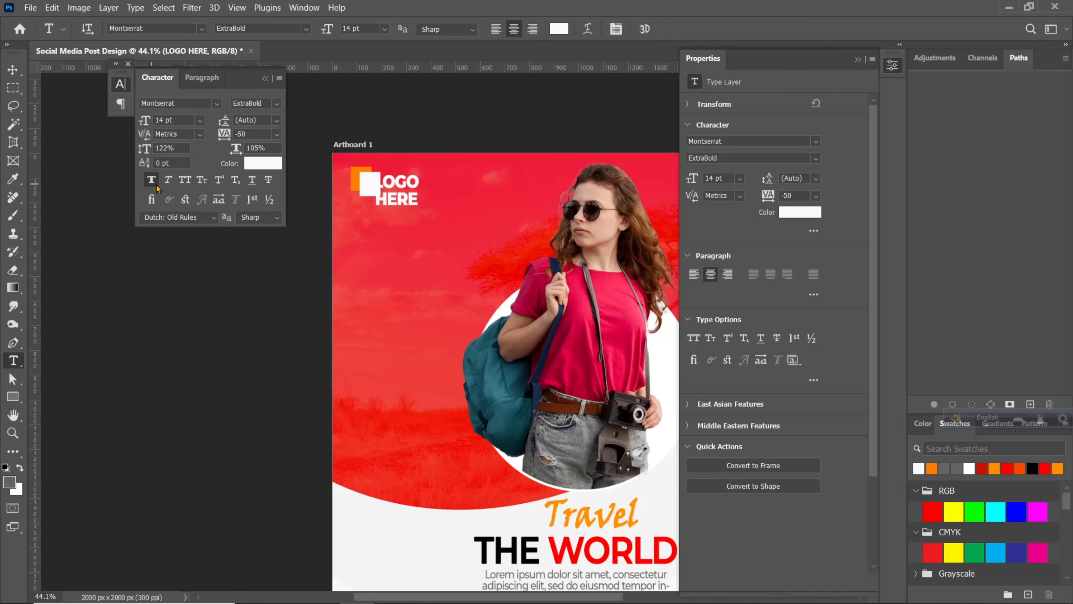
key(v)
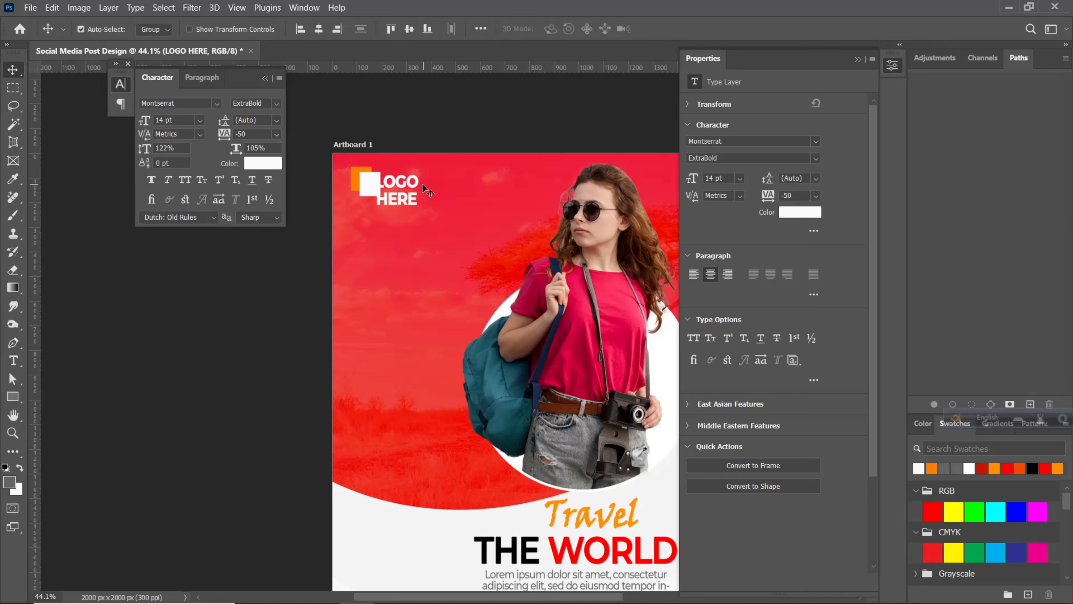
drag(382, 181, 407, 178)
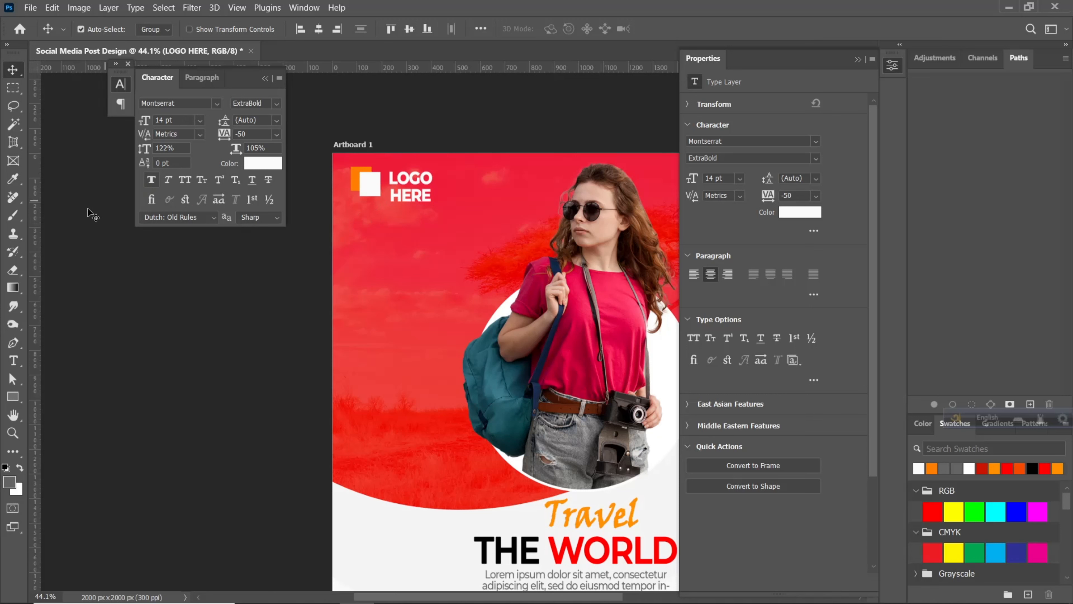
- Turn off Faux Bold for the word HERE in the logo text and set its font style to Regular
click(13, 359)
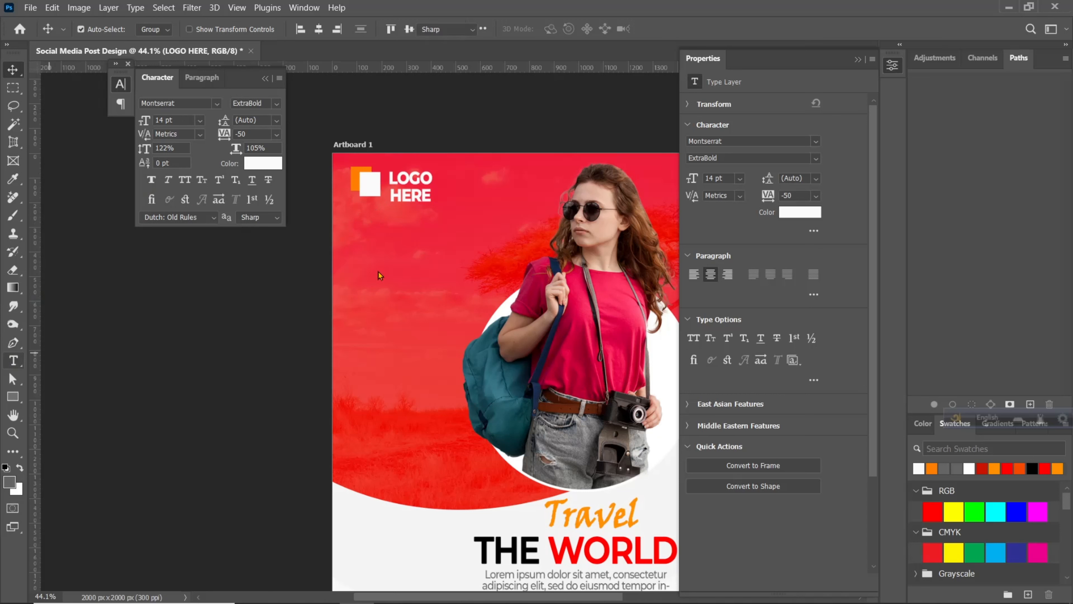
double_click(396, 194)
click(153, 181)
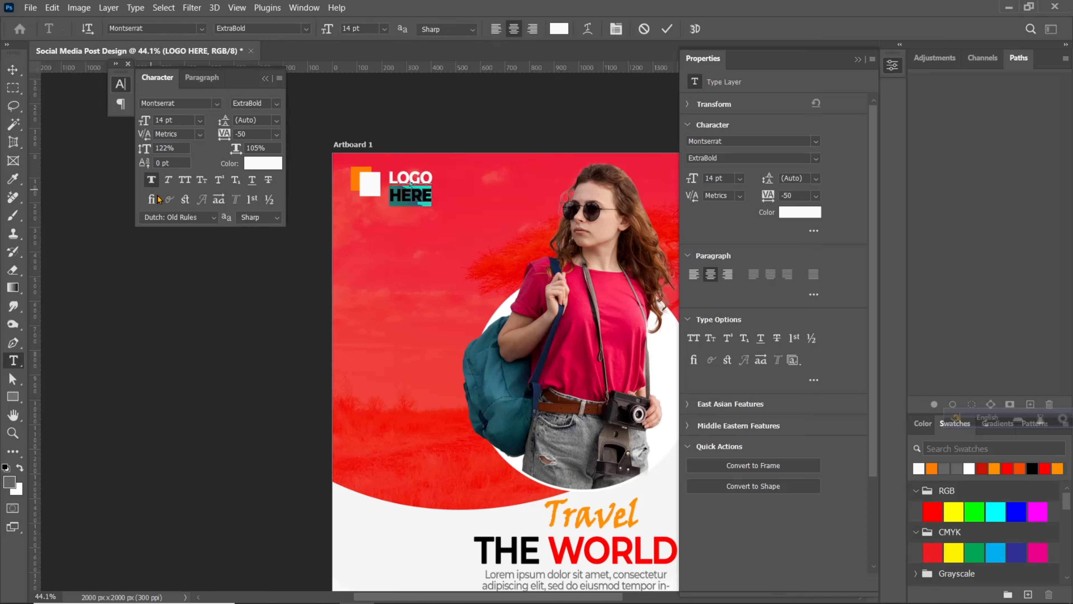
click(276, 103)
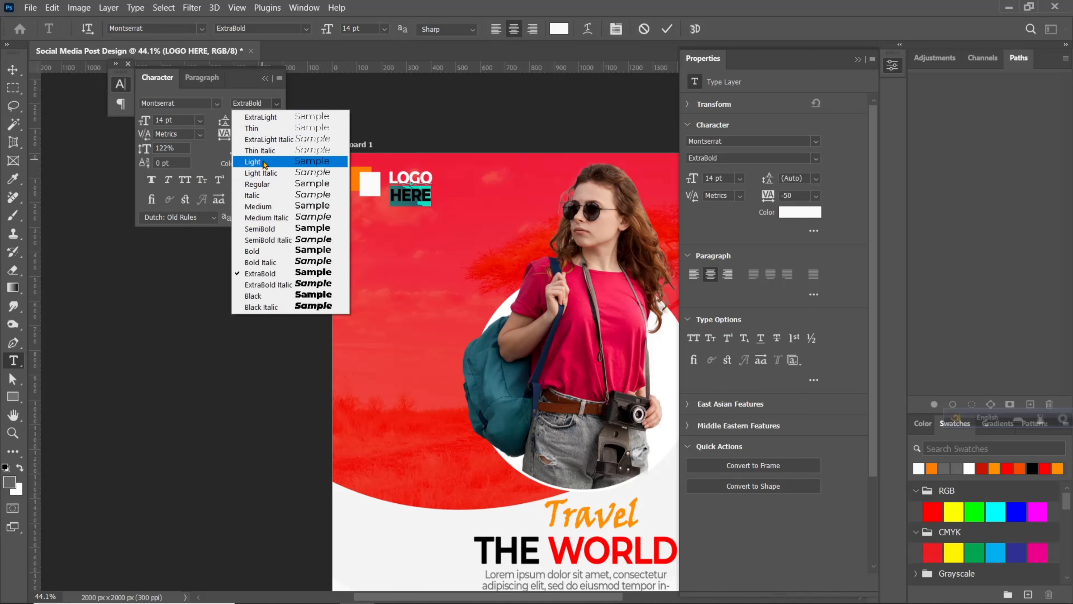
click(258, 184)
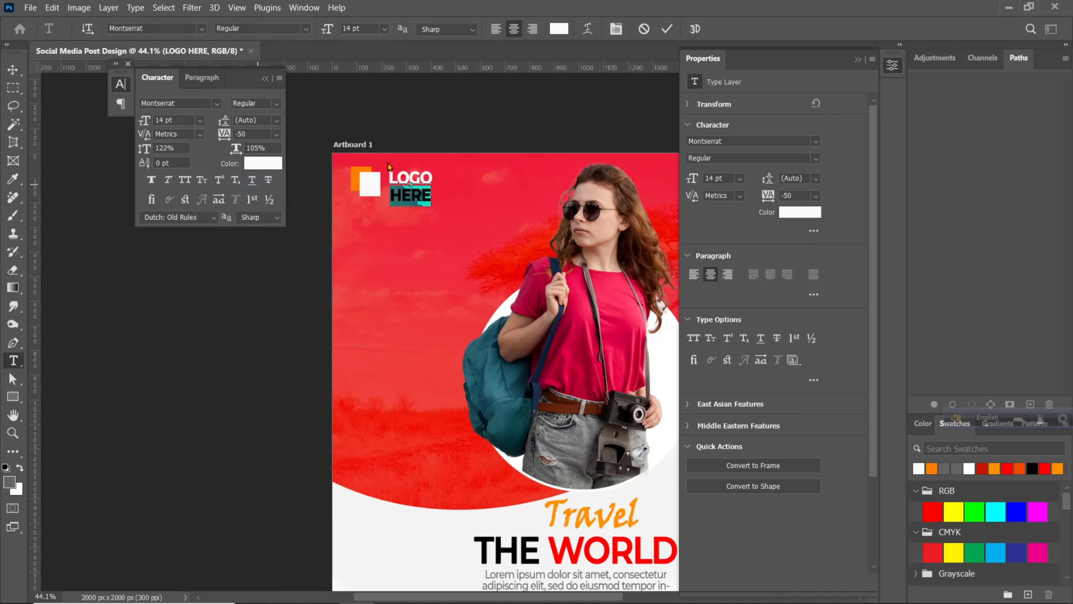
- Finish editing the LOGO HERE text and leave text editing
click(667, 29)
scroll(416, 187, down, 3)
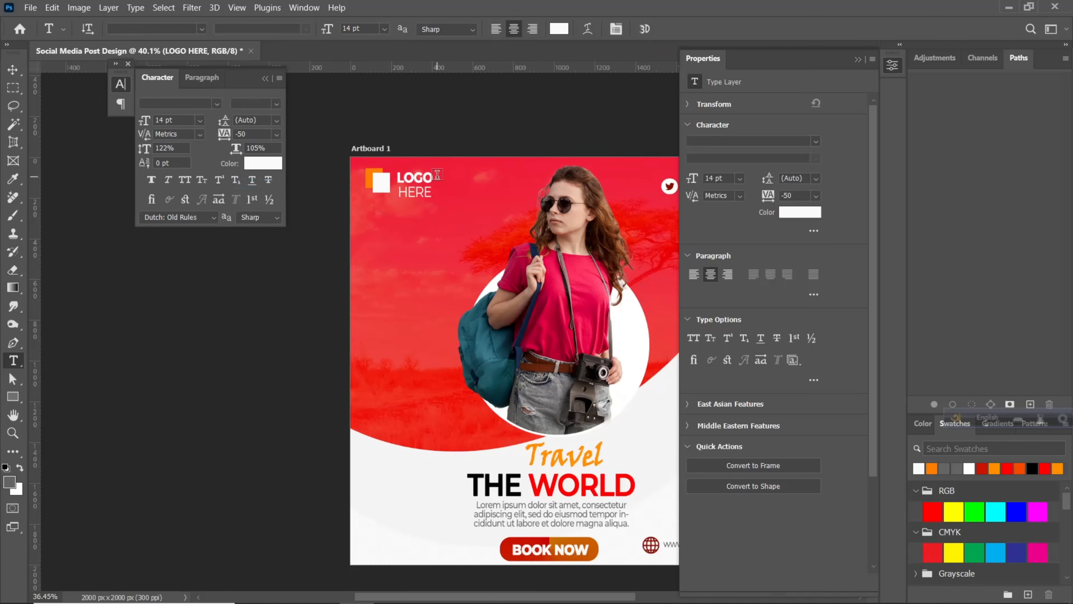
click(13, 70)
- Draw an ellipse of about 338 x 349 px beside the woman's camera, overlapping the red area's curved edge
scroll(527, 214, down, 4)
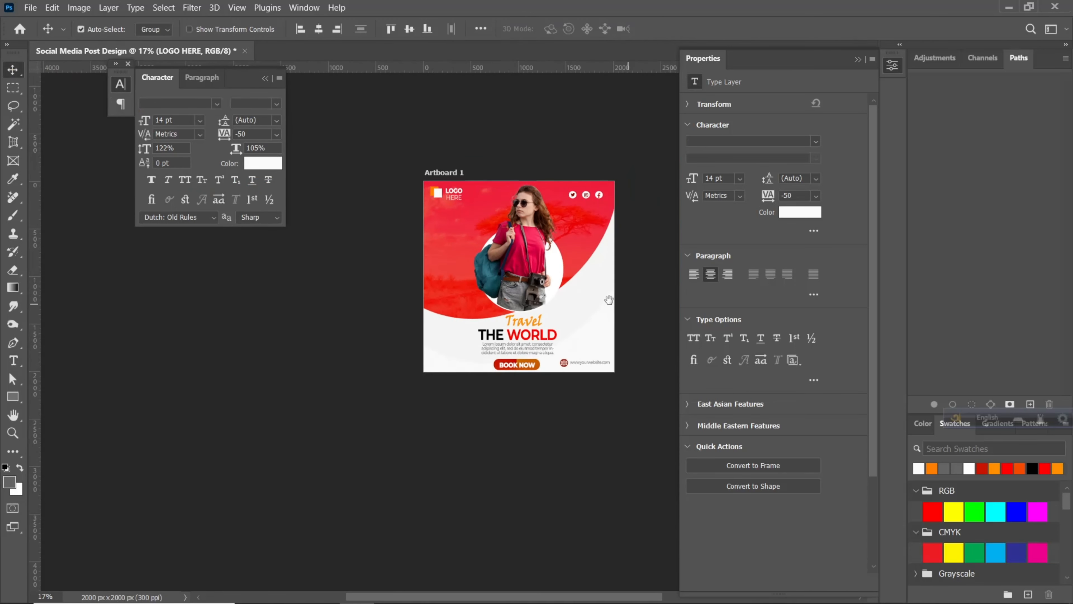
drag(623, 303, 554, 298)
scroll(509, 298, up, 3)
scroll(512, 304, up, 4)
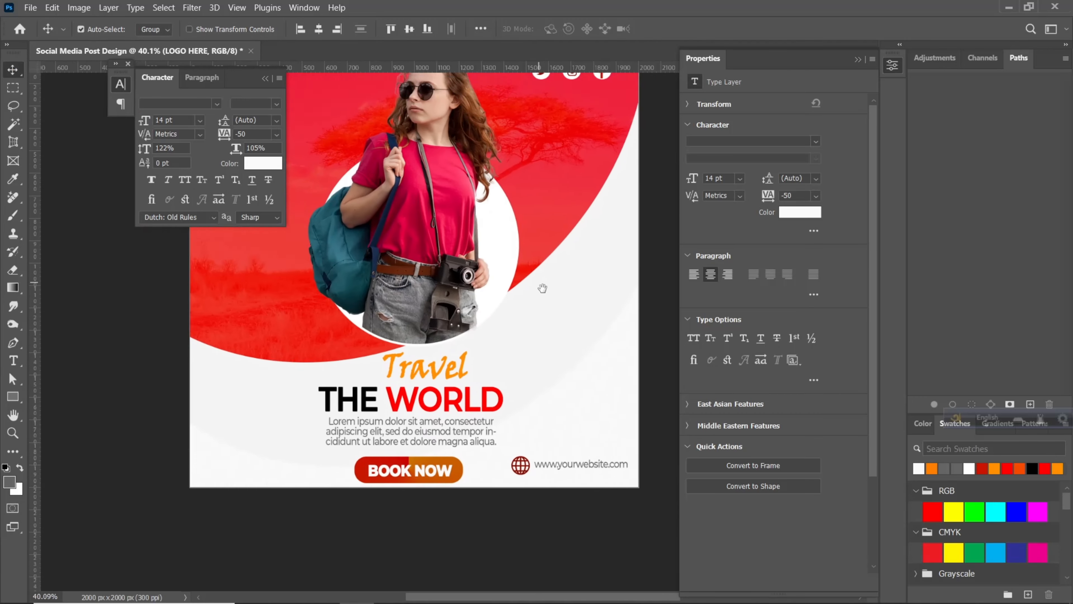
right_click(13, 396)
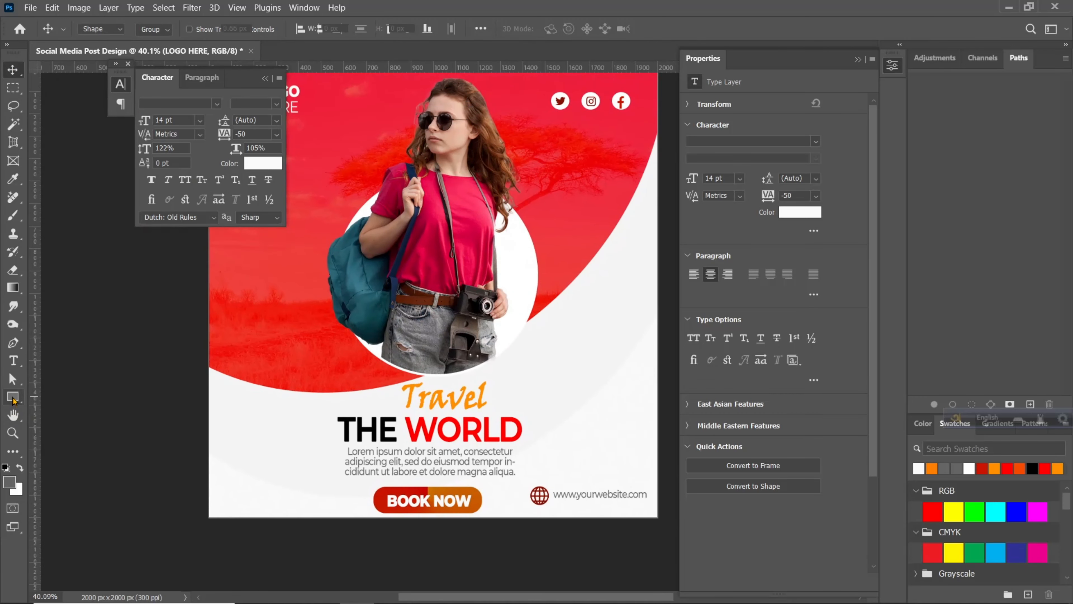
click(50, 411)
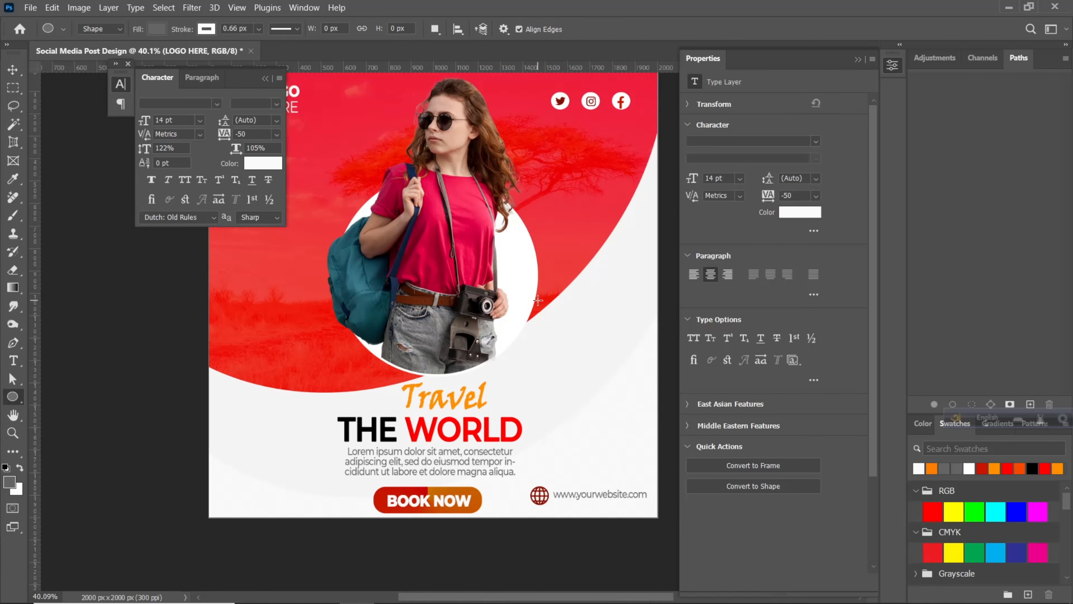
drag(531, 291, 592, 357)
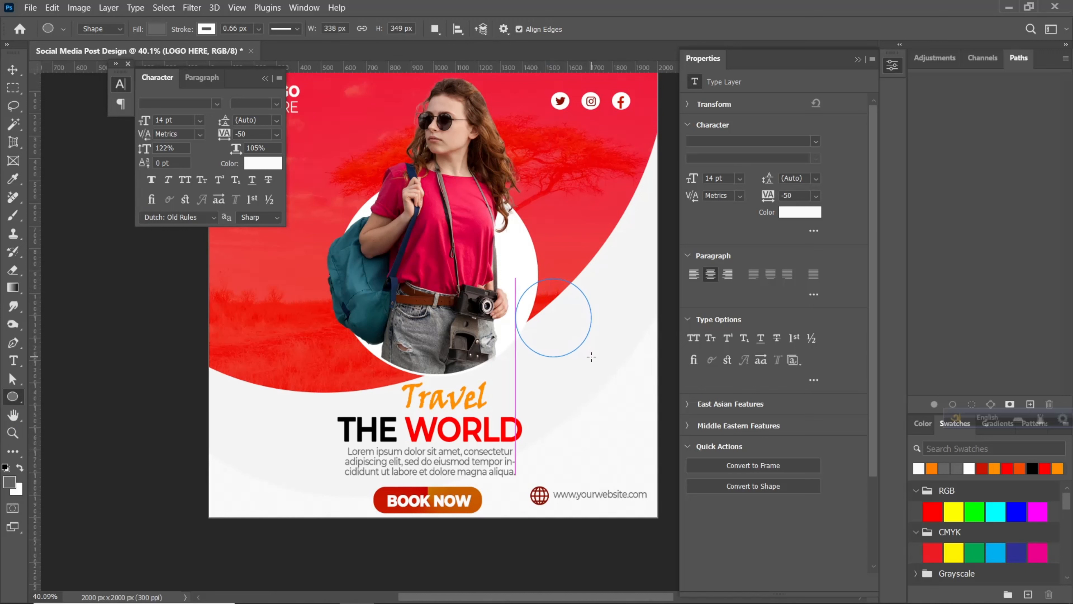
- Add a Gradient Overlay to the ellipse and load the Purple_03 preset as its gradient
click(858, 61)
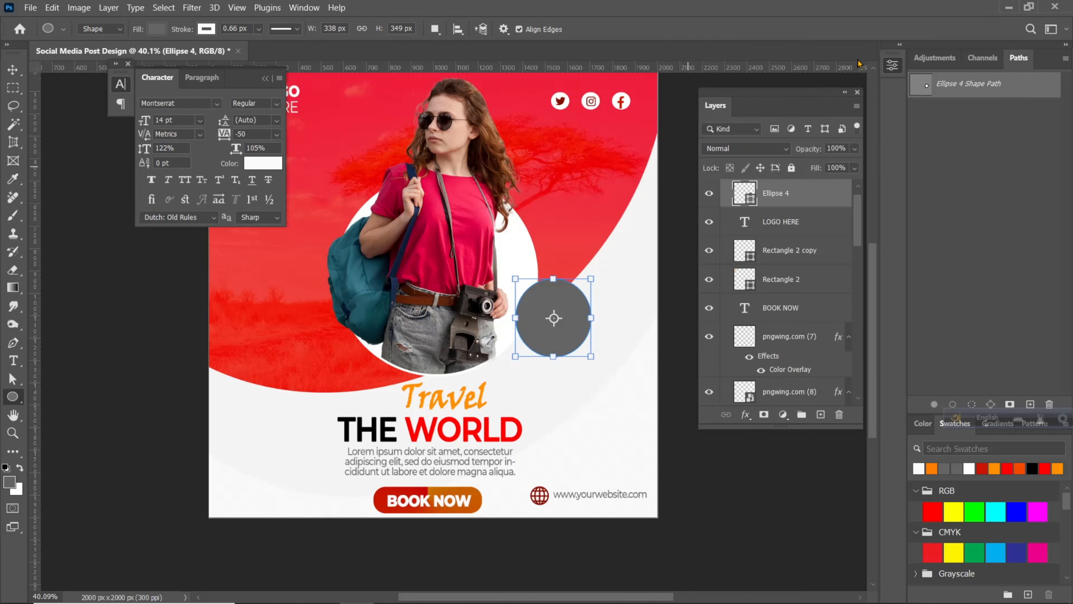
click(745, 420)
click(775, 523)
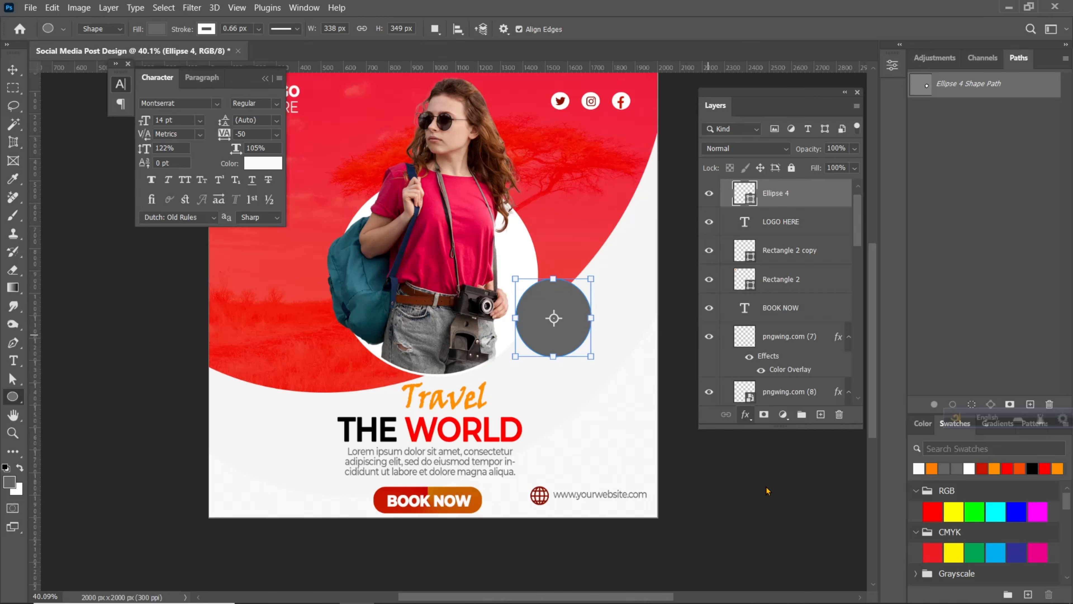
drag(763, 201, 890, 169)
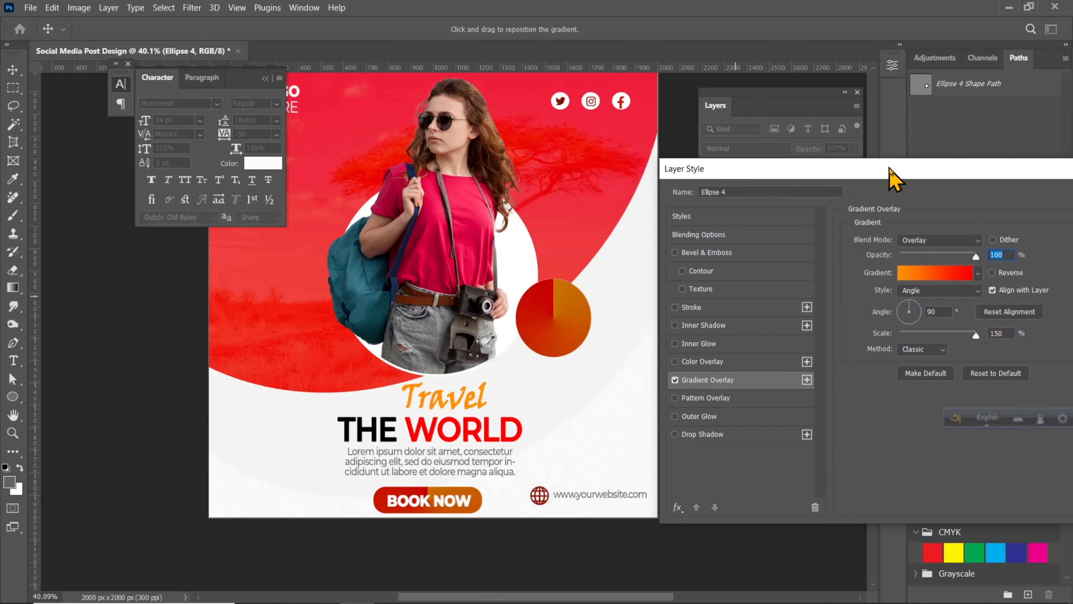
click(930, 271)
click(629, 301)
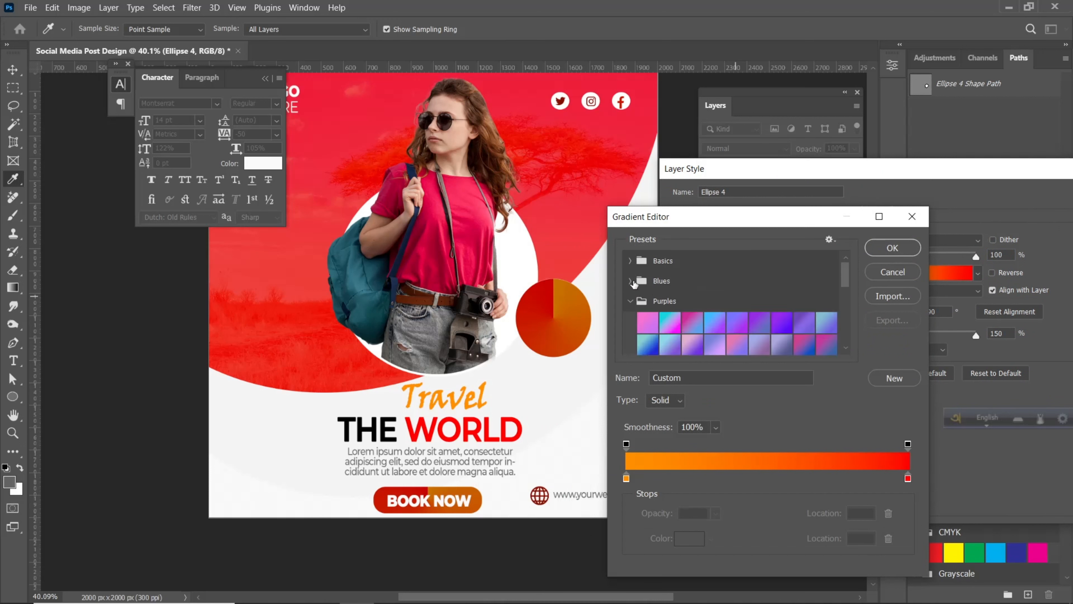
click(692, 326)
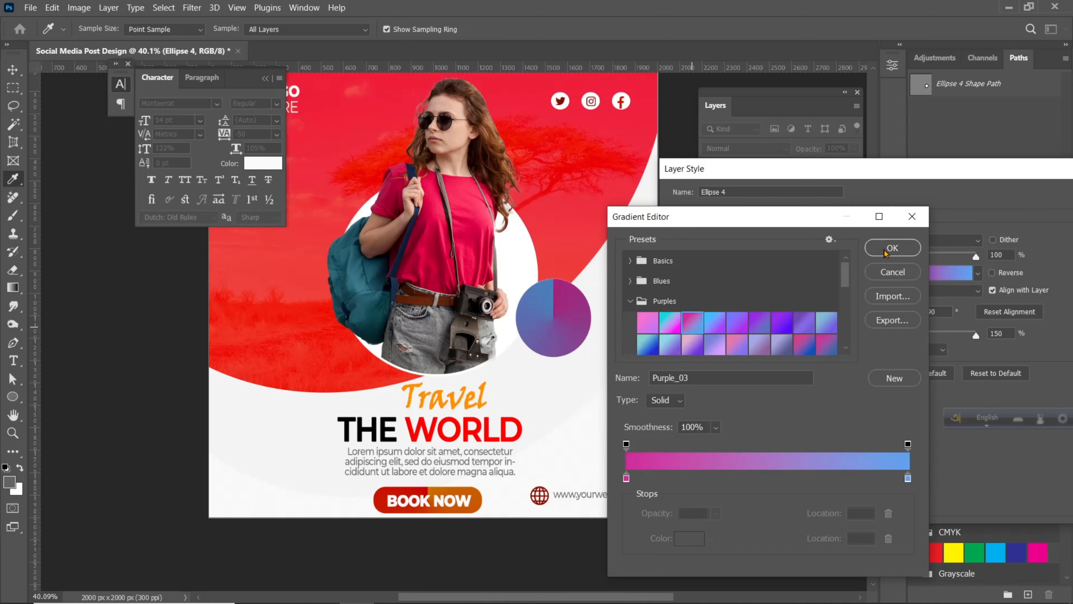
- Set the gradient's starting color stop to red ef3a3d, sampled from the artwork
click(626, 479)
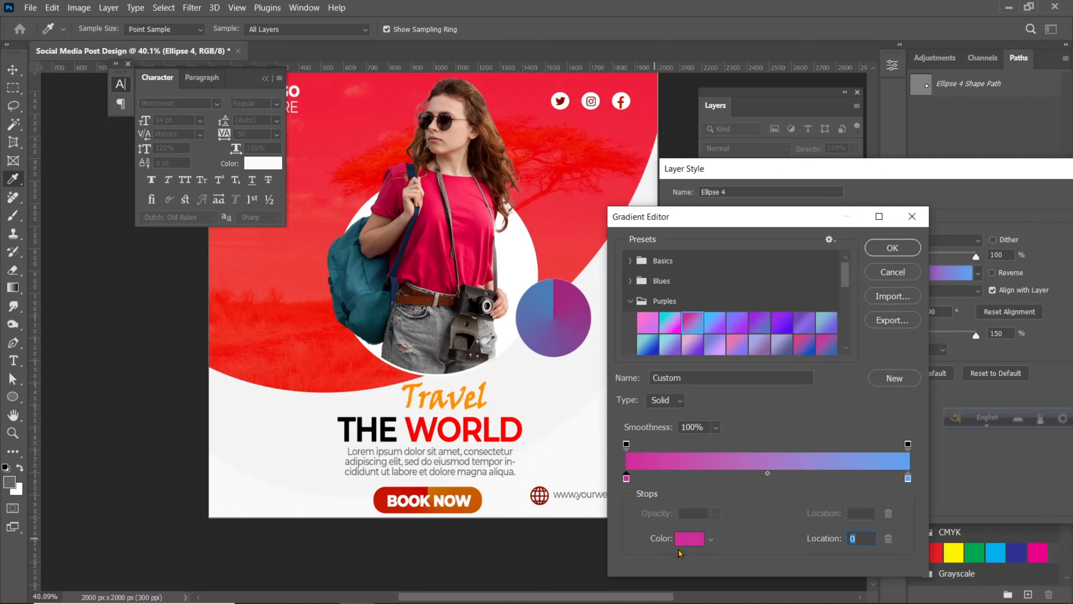
click(686, 541)
click(558, 263)
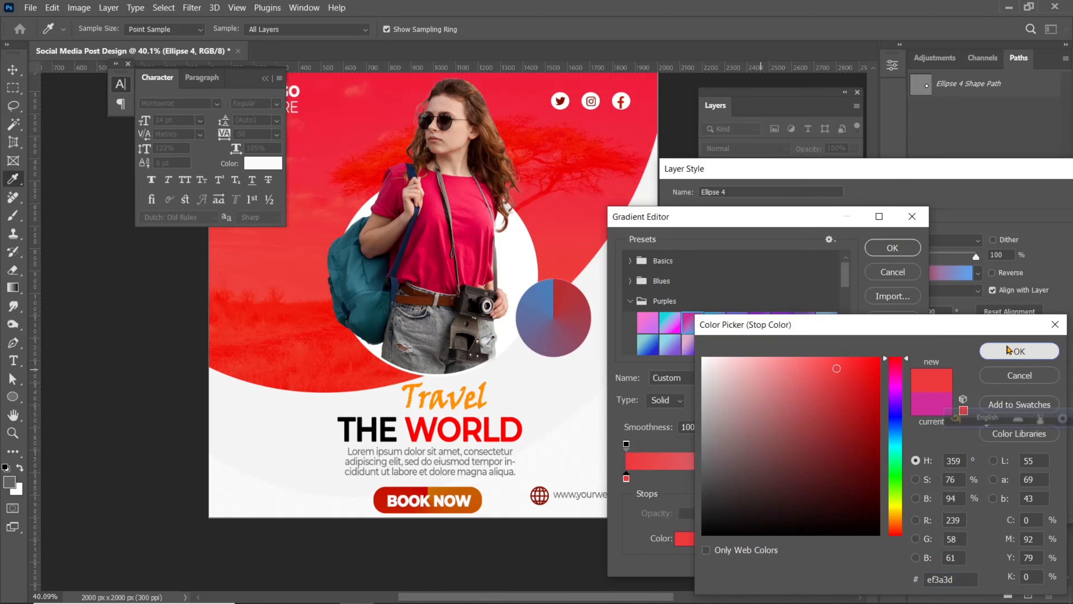
click(1019, 351)
- Set the gradient's ending color stop to dark red ce0d24 at location 99 and accept the gradient
drag(907, 483, 904, 483)
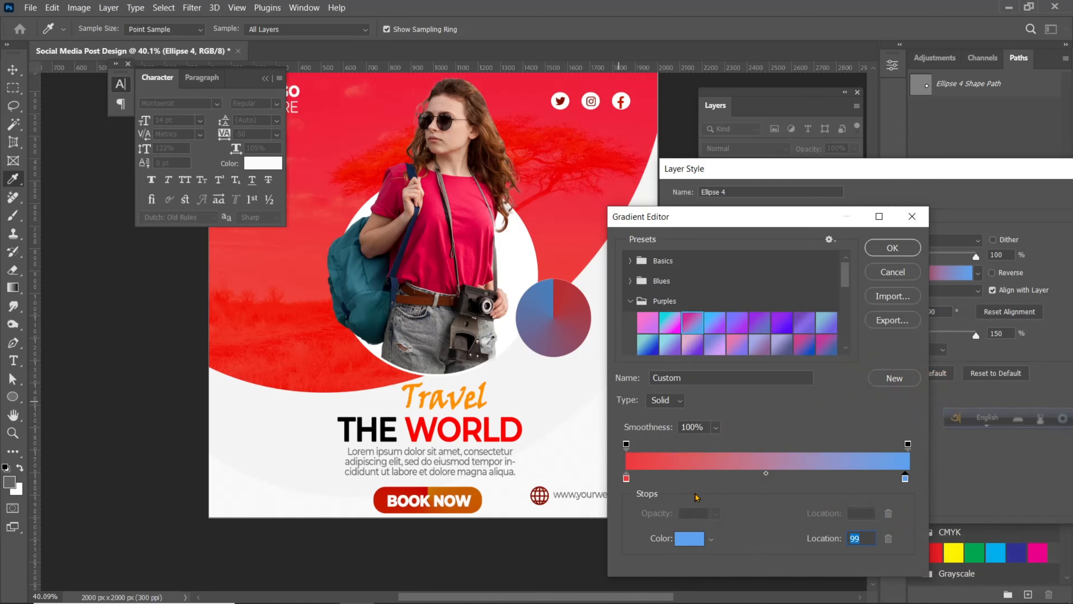
click(688, 540)
drag(899, 399, 895, 362)
click(868, 394)
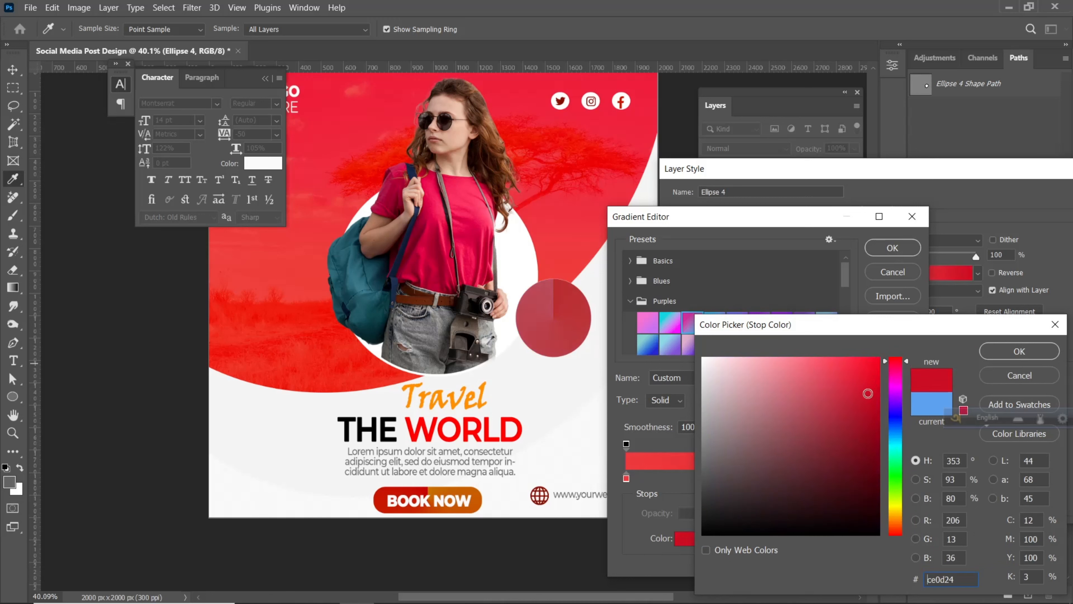
click(1019, 350)
click(891, 248)
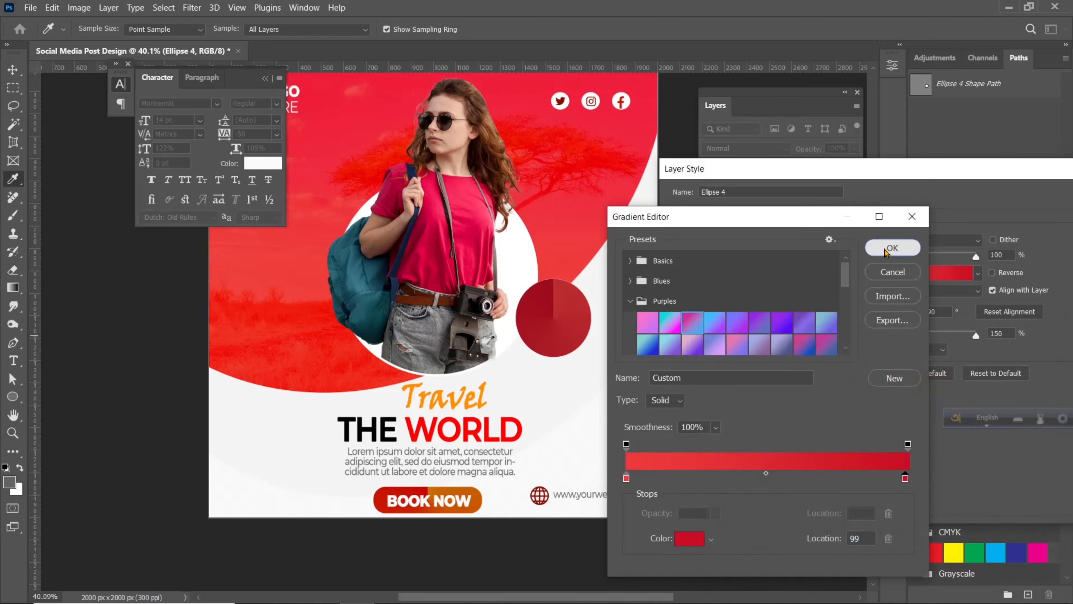
- Change the ellipse's Gradient Overlay style to Linear
click(920, 291)
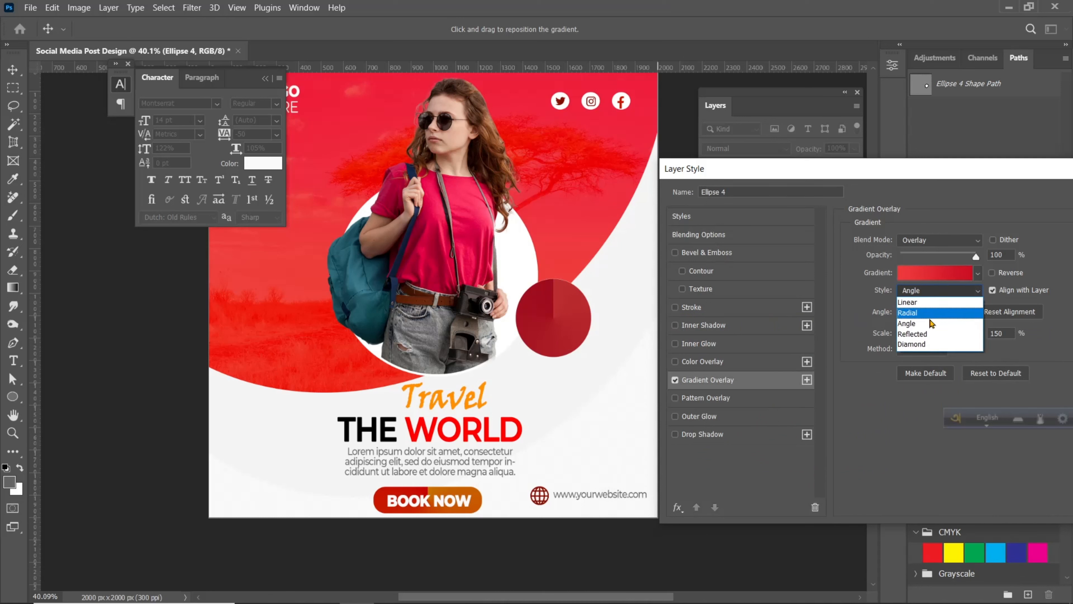
click(915, 292)
drag(914, 175, 791, 227)
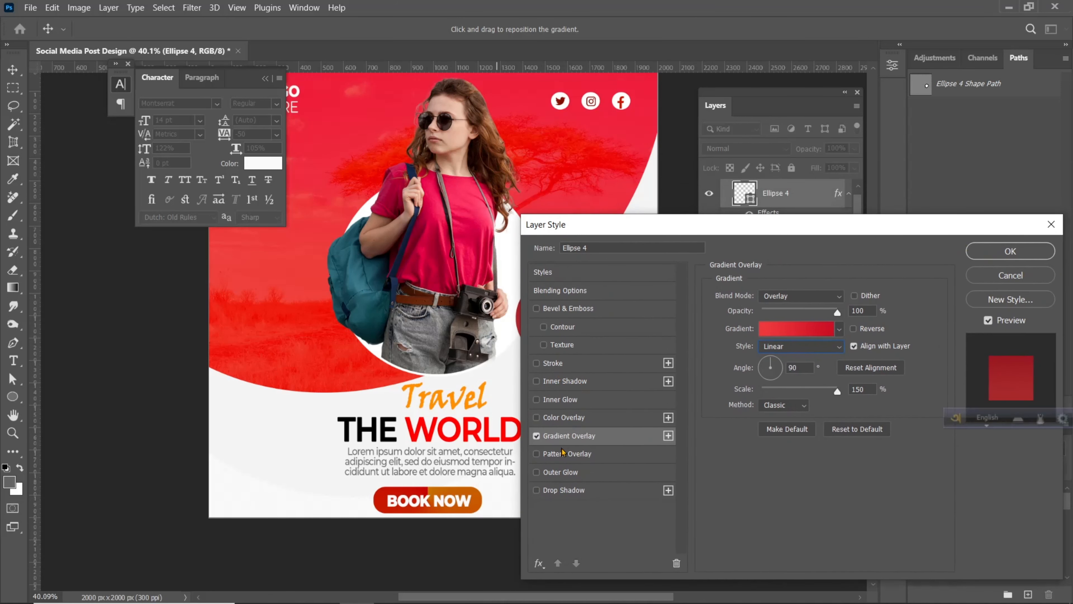
- Add a Drop Shadow to the ellipse with 30% opacity, angle 114°, distance 24 px and size 8 px, and apply the layer style
click(543, 490)
drag(625, 236, 776, 222)
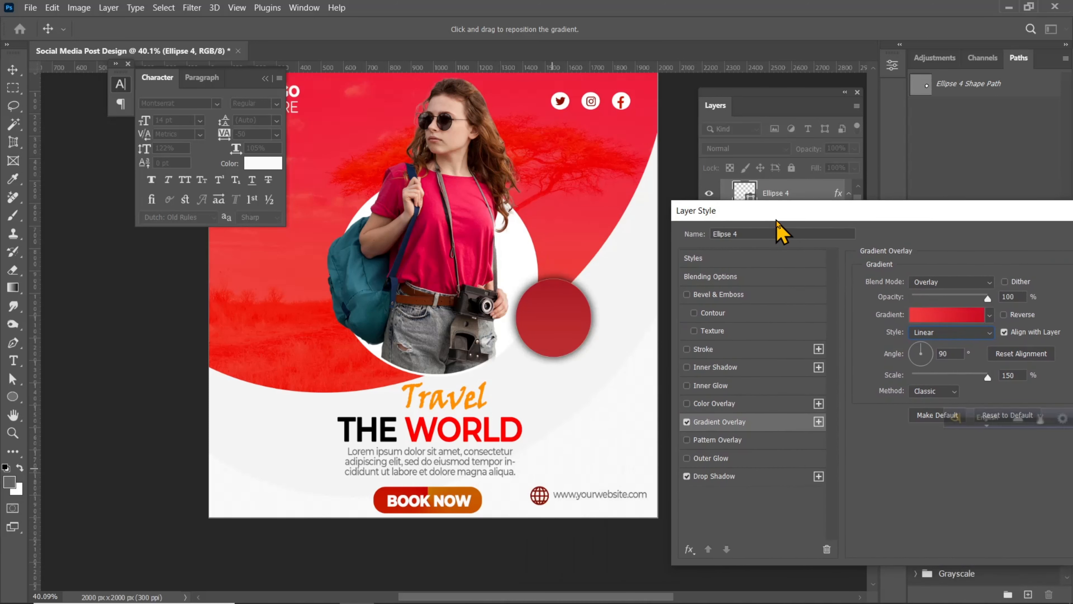
click(744, 477)
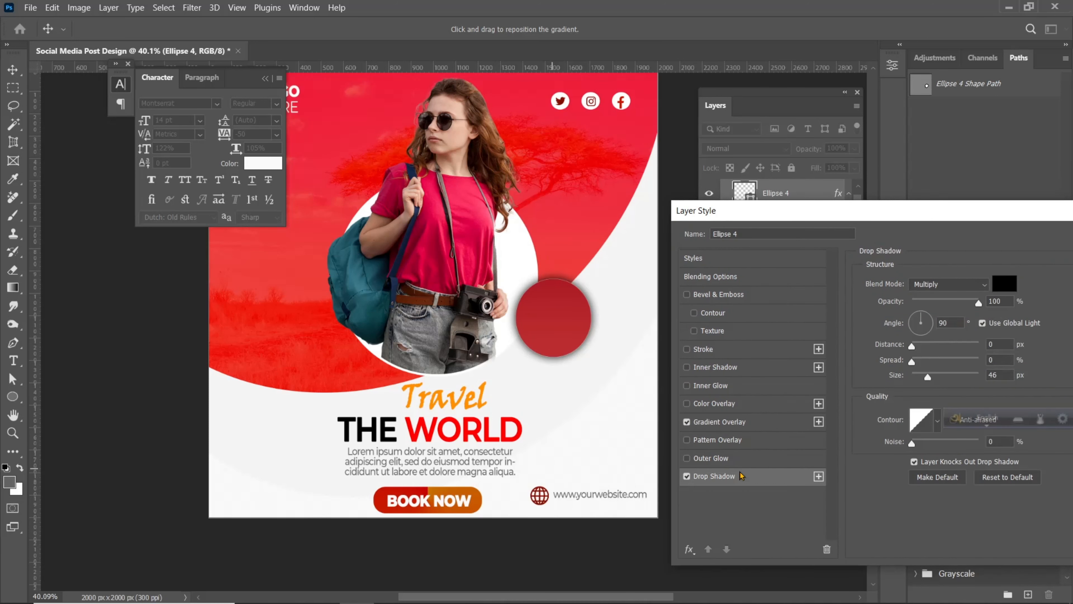
drag(929, 378, 919, 378)
drag(552, 317, 554, 324)
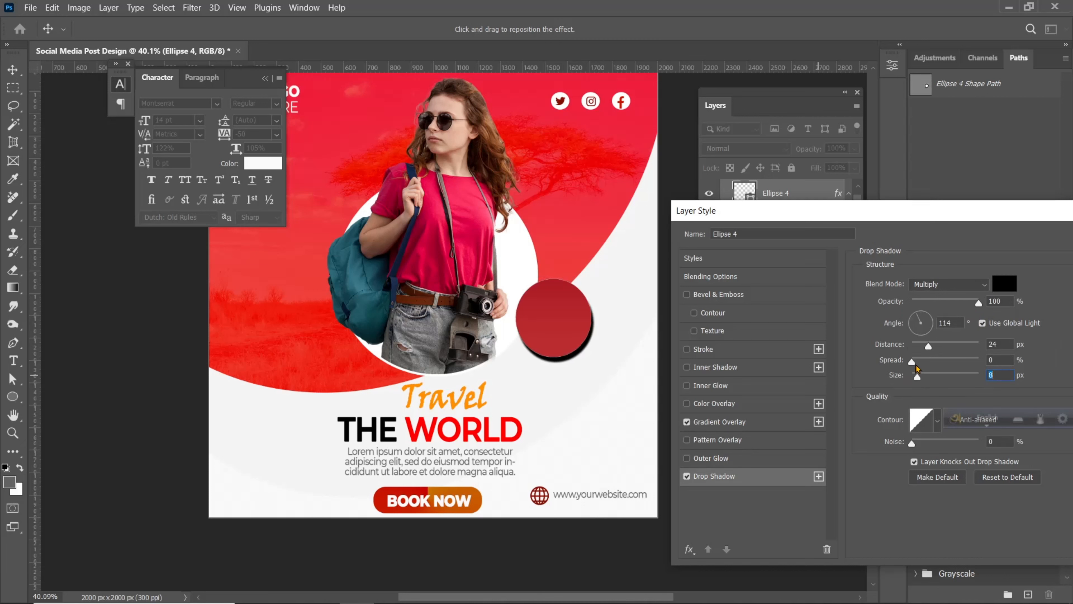
drag(954, 306, 937, 305)
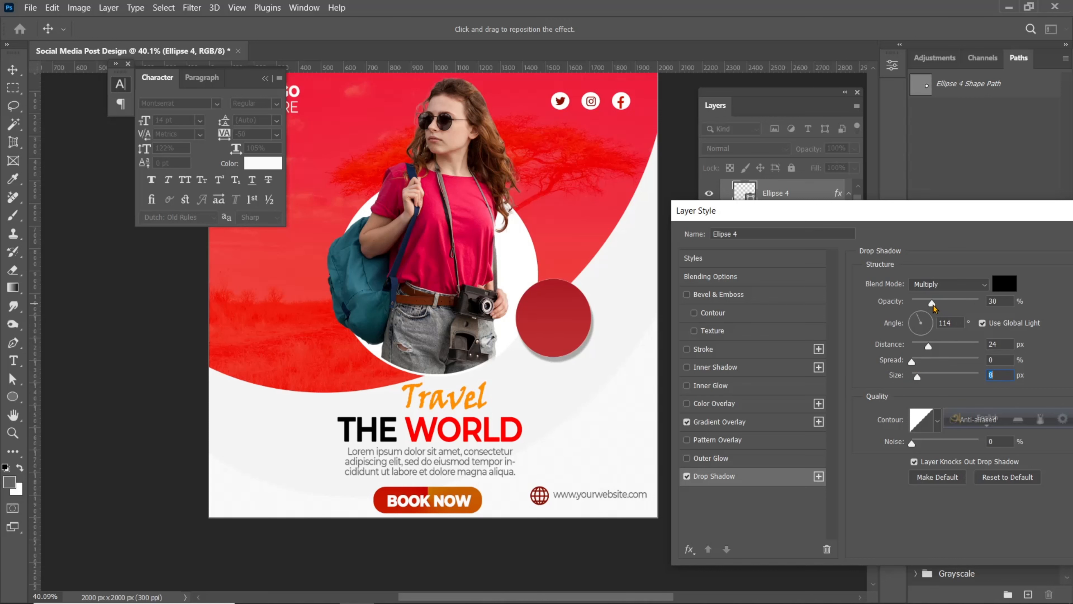
drag(885, 211, 763, 246)
click(1020, 271)
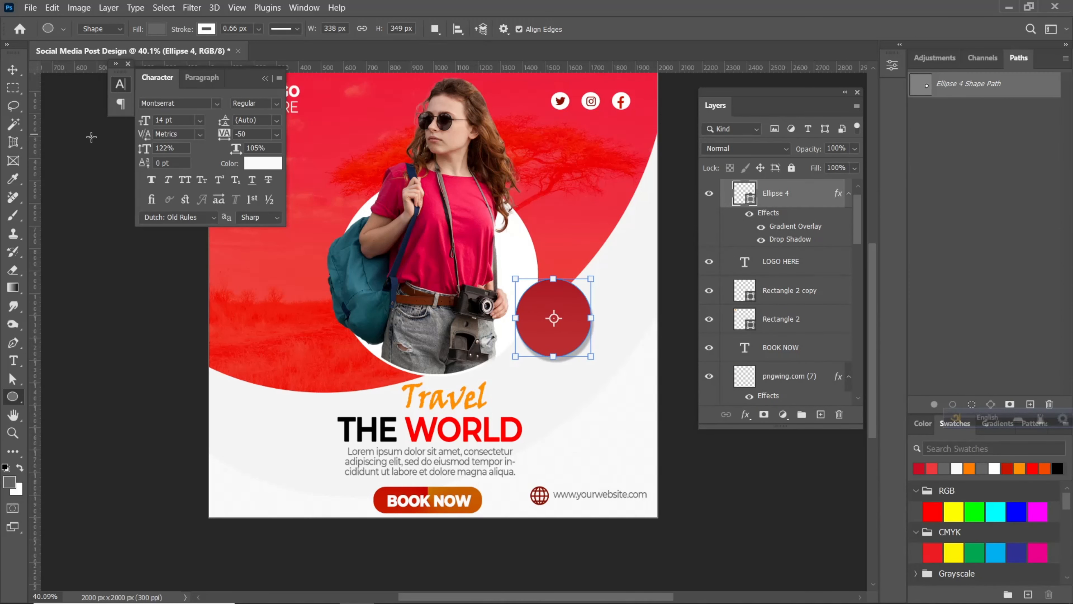
- Add the white text 50% OFF inside the red ellipse
click(13, 362)
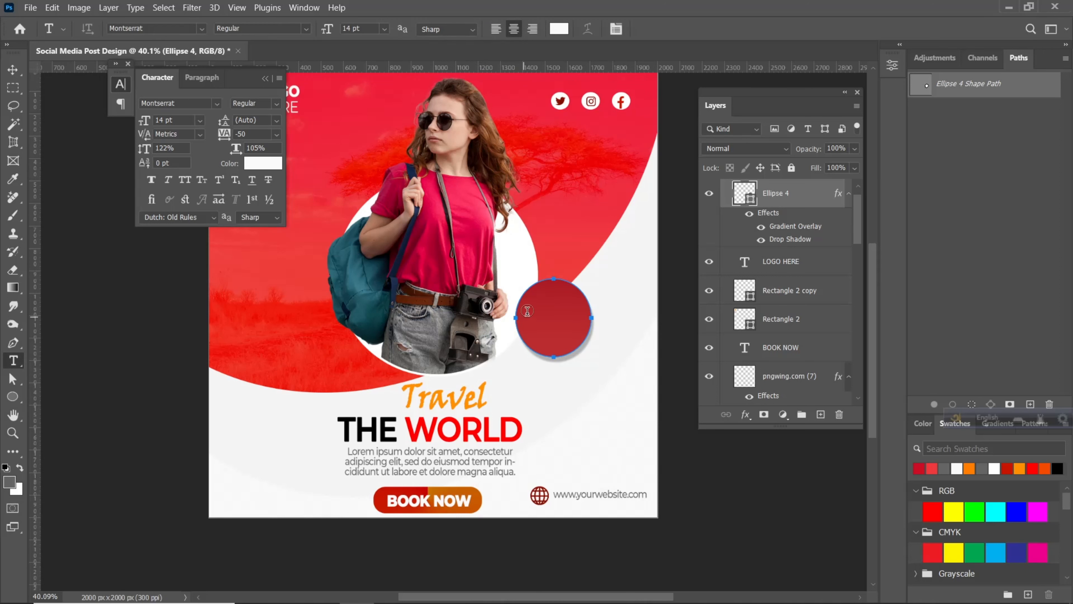
scroll(528, 311, up, 3)
click(545, 317)
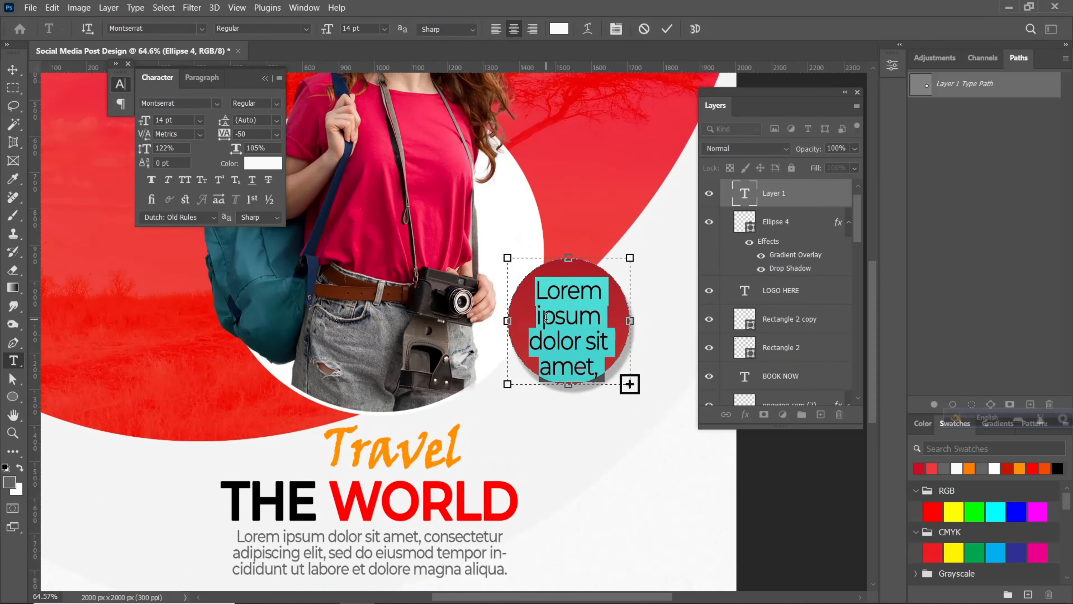
text(50)
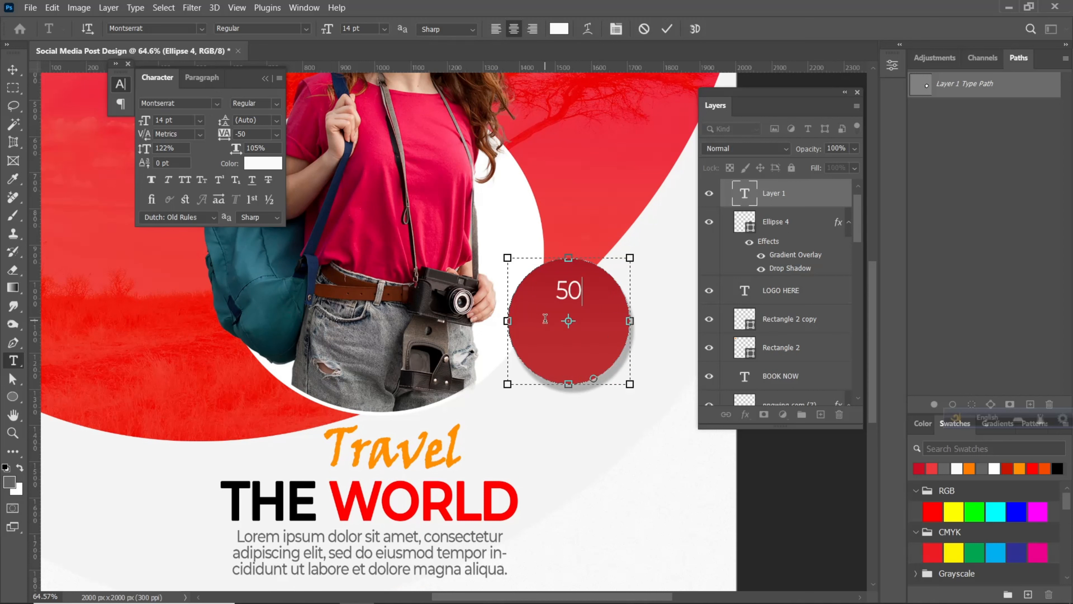
text(%)
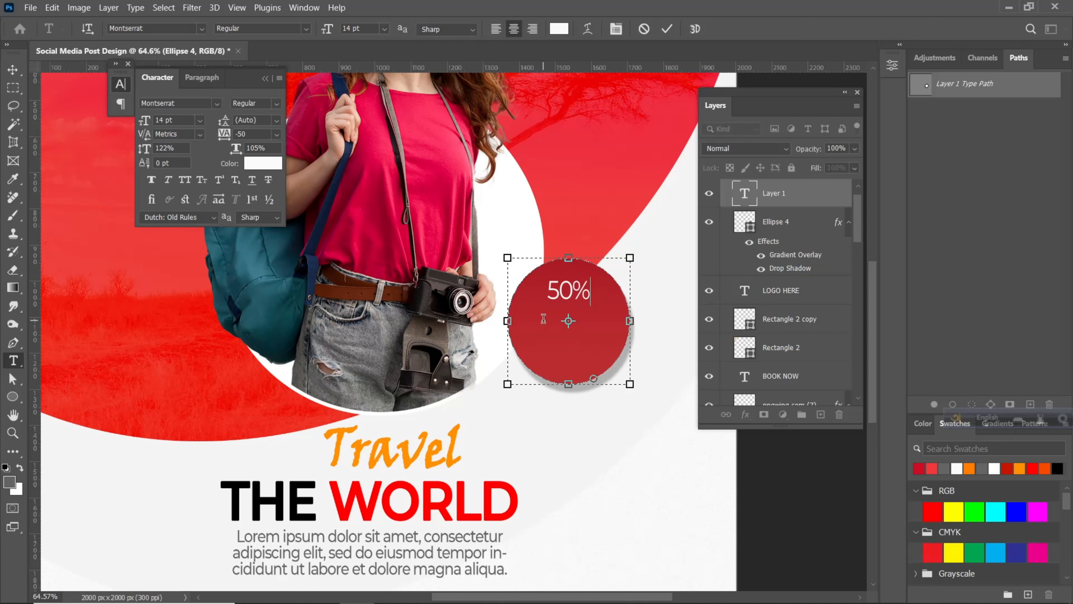
text( OFF)
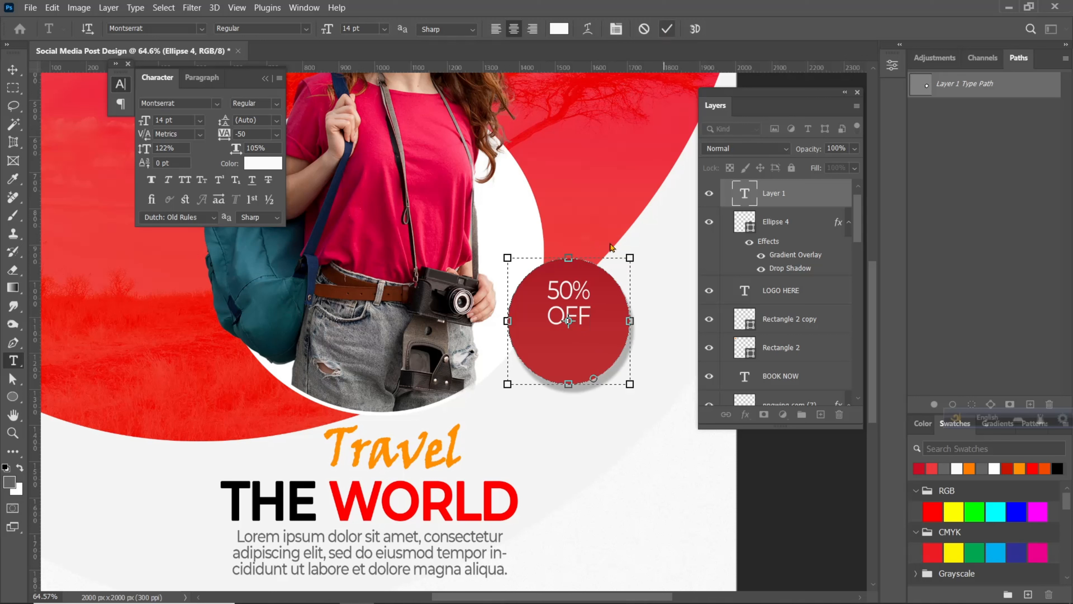
click(667, 29)
- Set the 50% part of the badge text to ExtraBold at 24 pt
drag(550, 292, 600, 291)
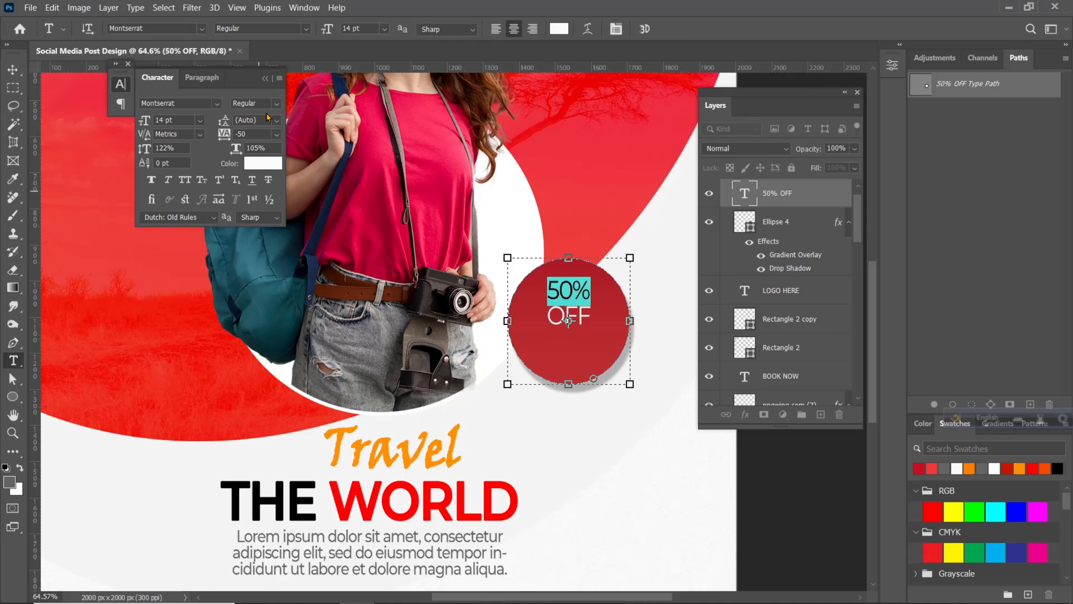
click(277, 104)
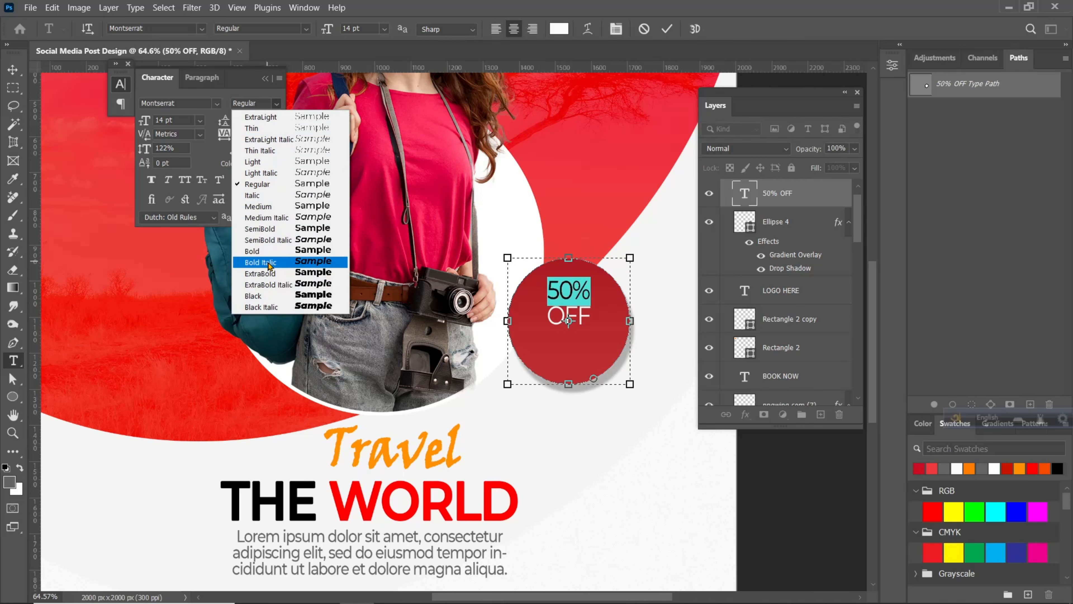
click(267, 274)
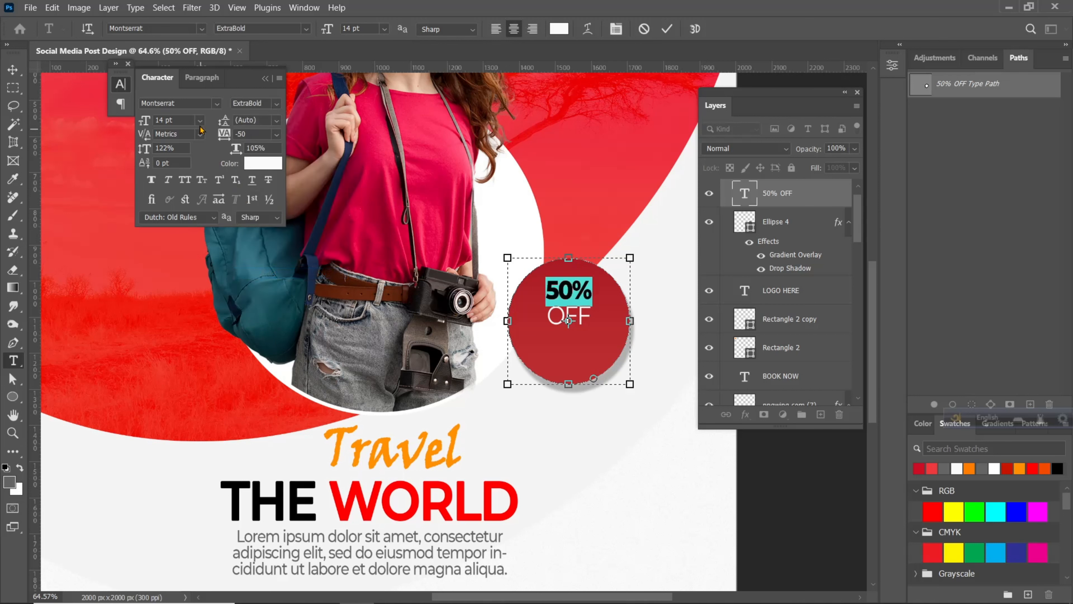
click(200, 122)
click(178, 247)
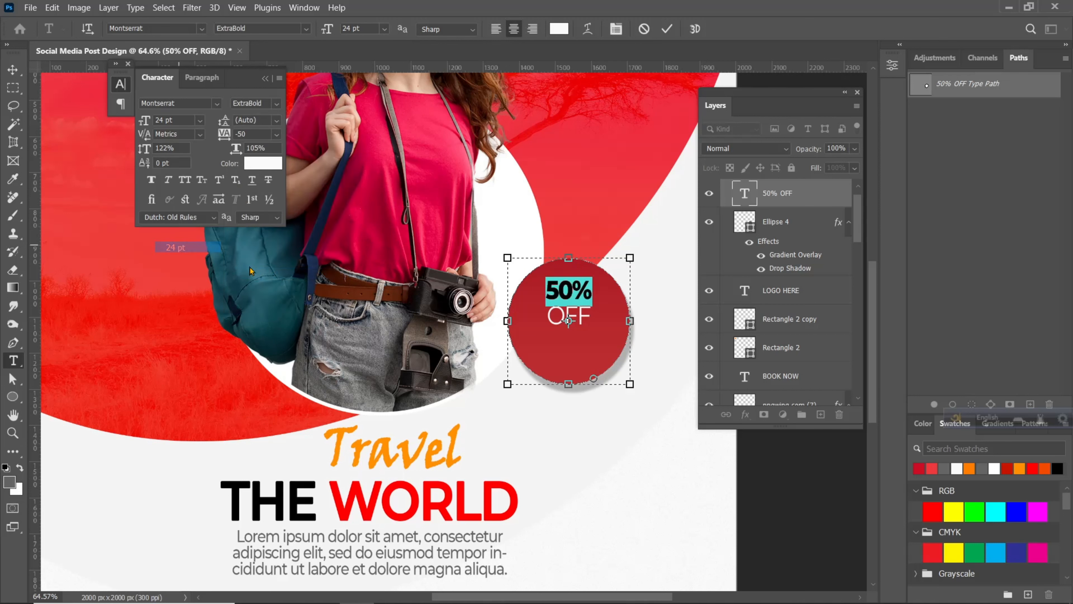
click(667, 29)
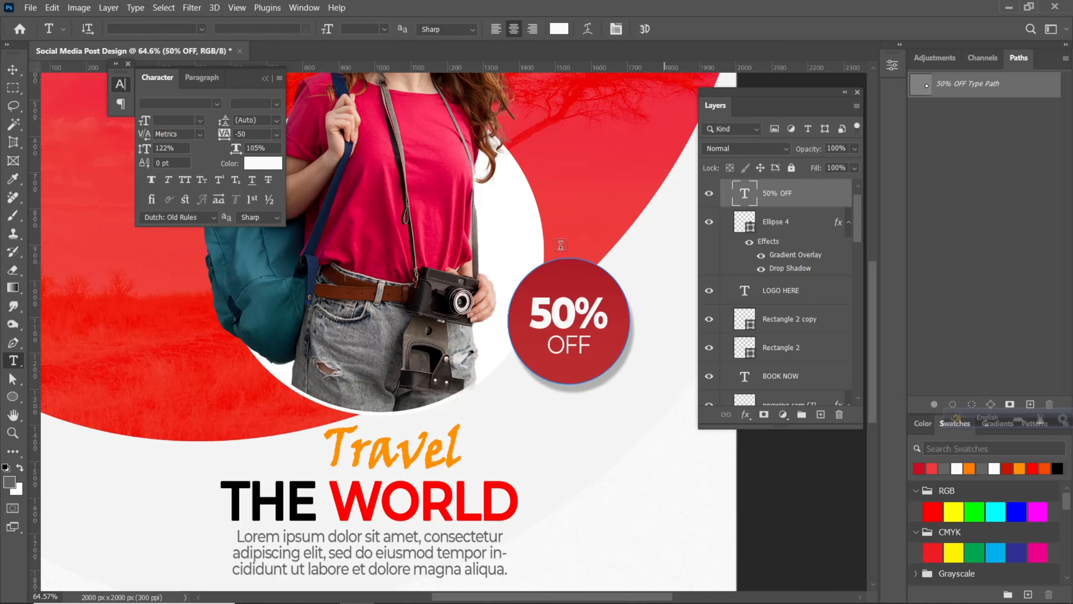
- Open the stroke colour options of the badge's red ellipse
click(12, 71)
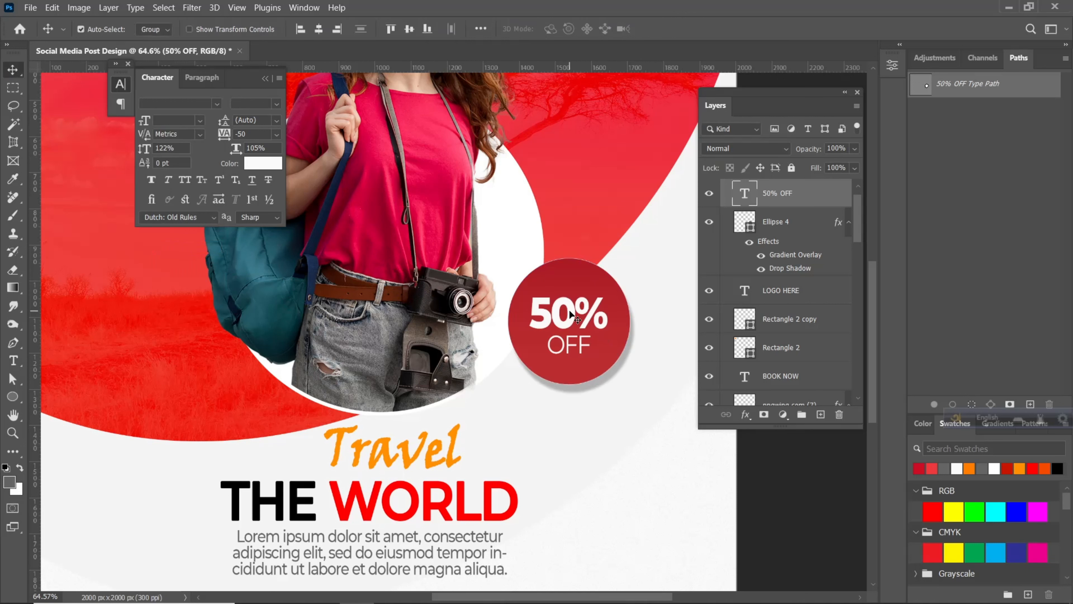
click(575, 276)
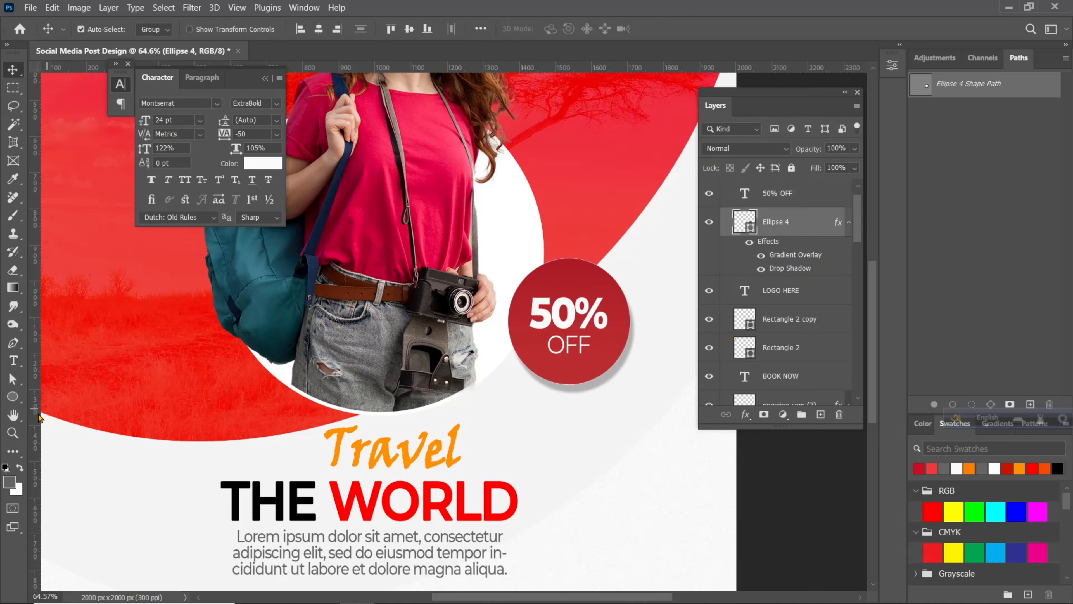
click(10, 396)
click(207, 28)
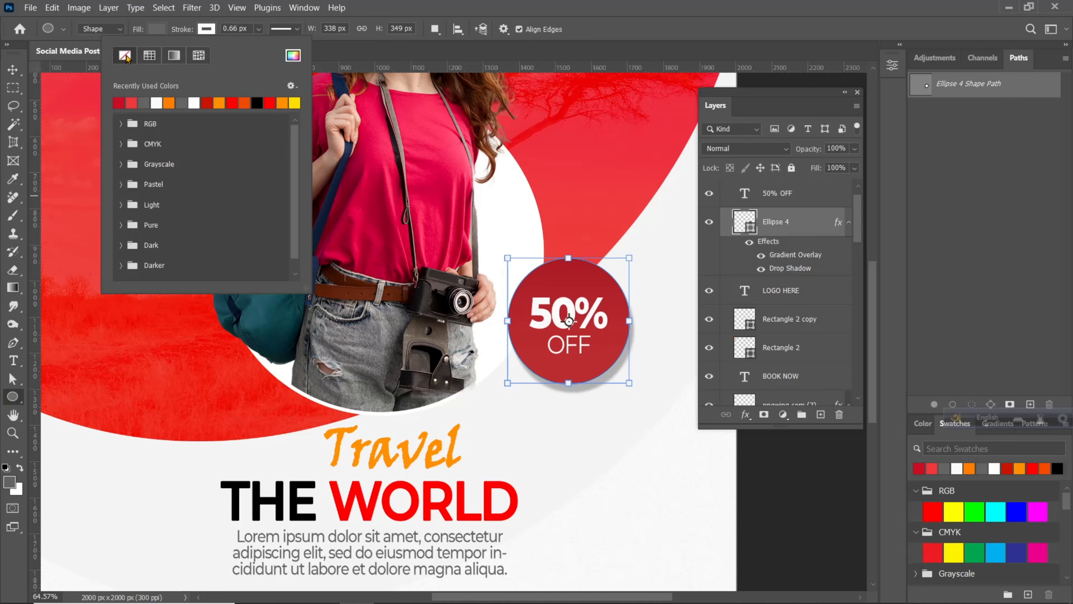
click(17, 69)
scroll(549, 331, down, 2)
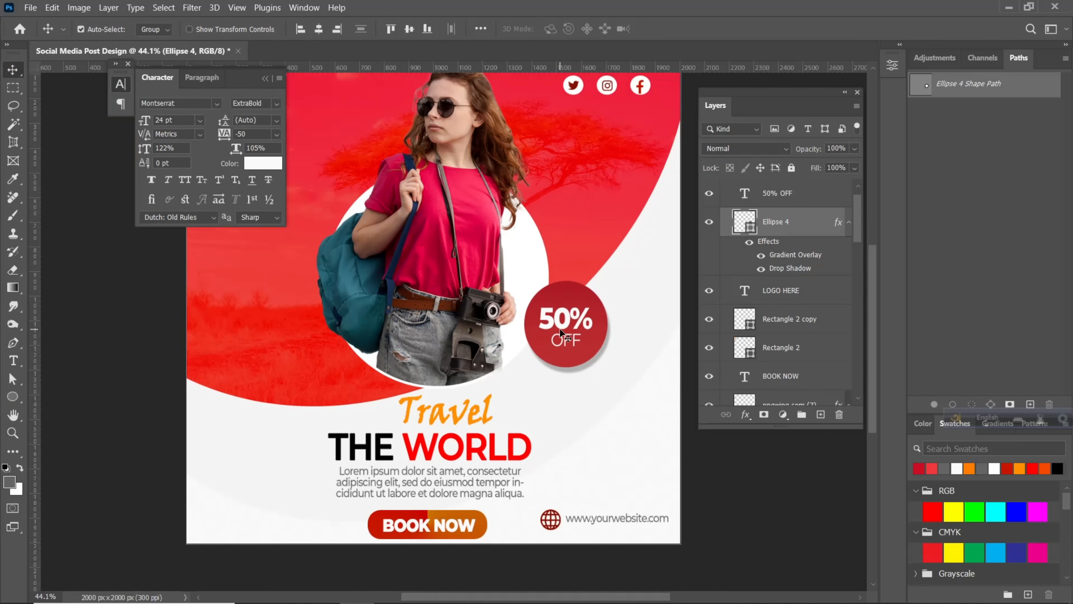
scroll(562, 325, up, 4)
double_click(778, 193)
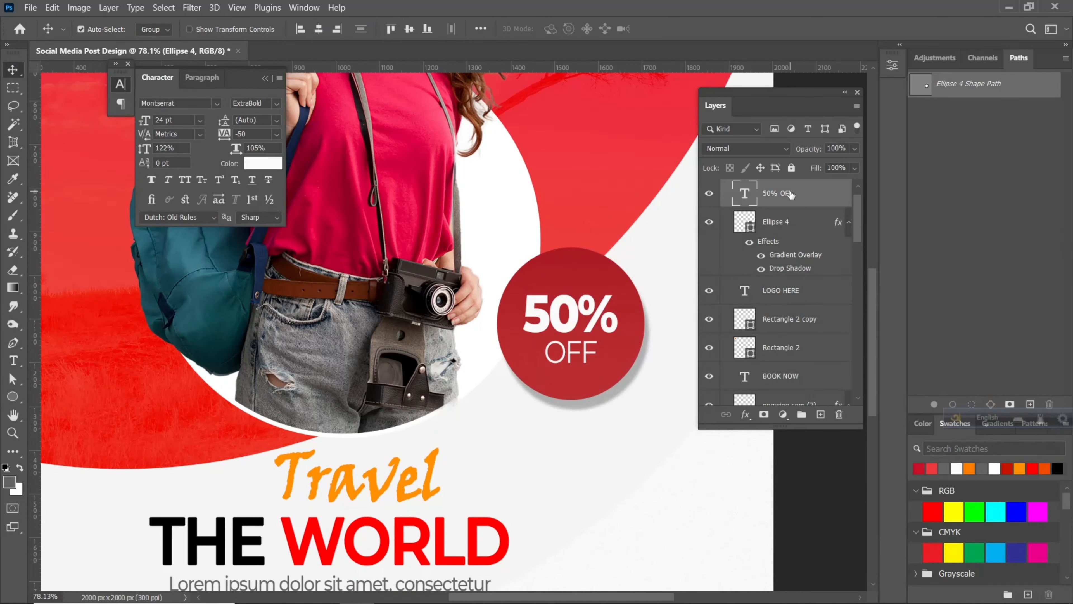
key(Return)
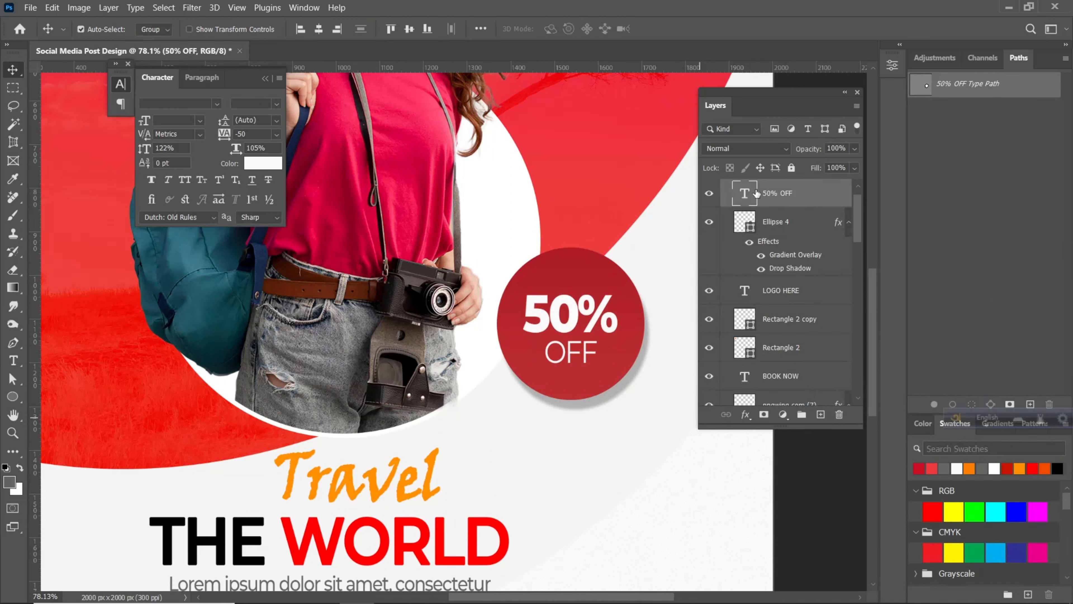
key(Return)
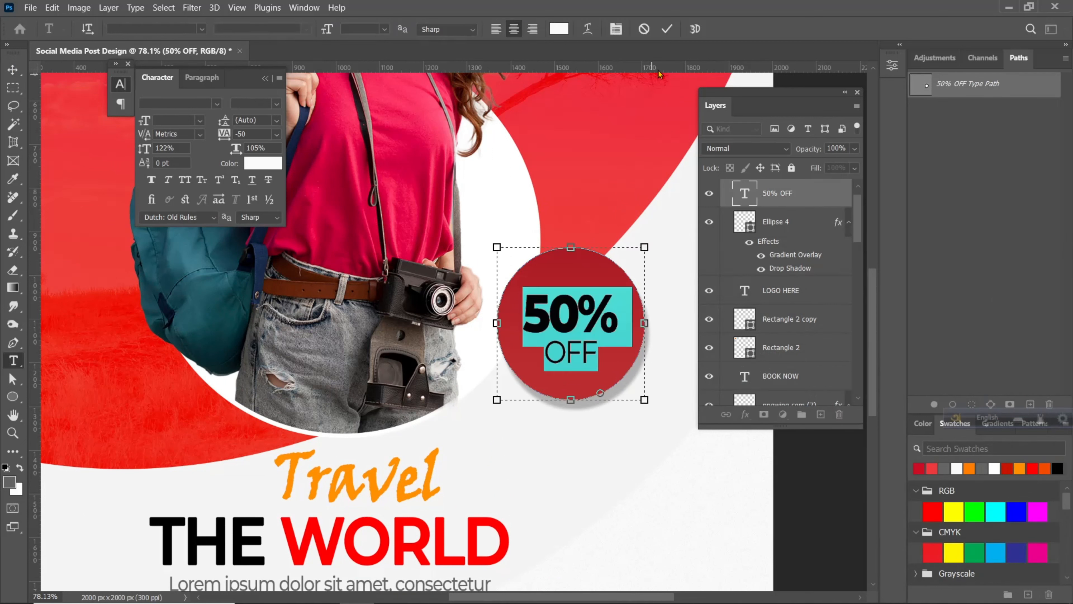
click(667, 29)
key(v)
- Add an orange outside Stroke of 4 px to the 50% OFF text and apply the layer style
right_click(772, 194)
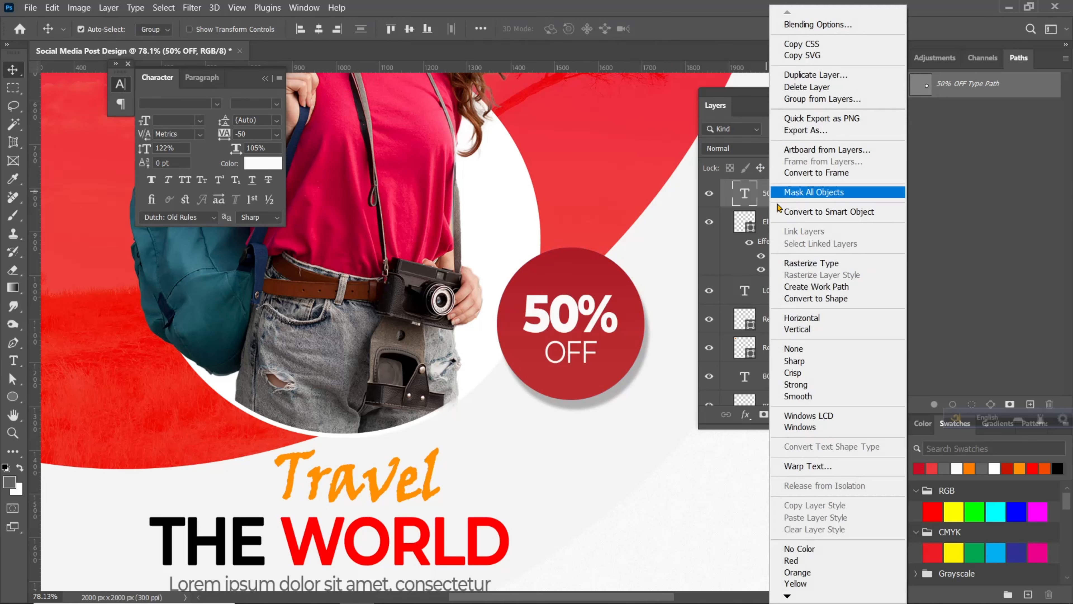
click(721, 256)
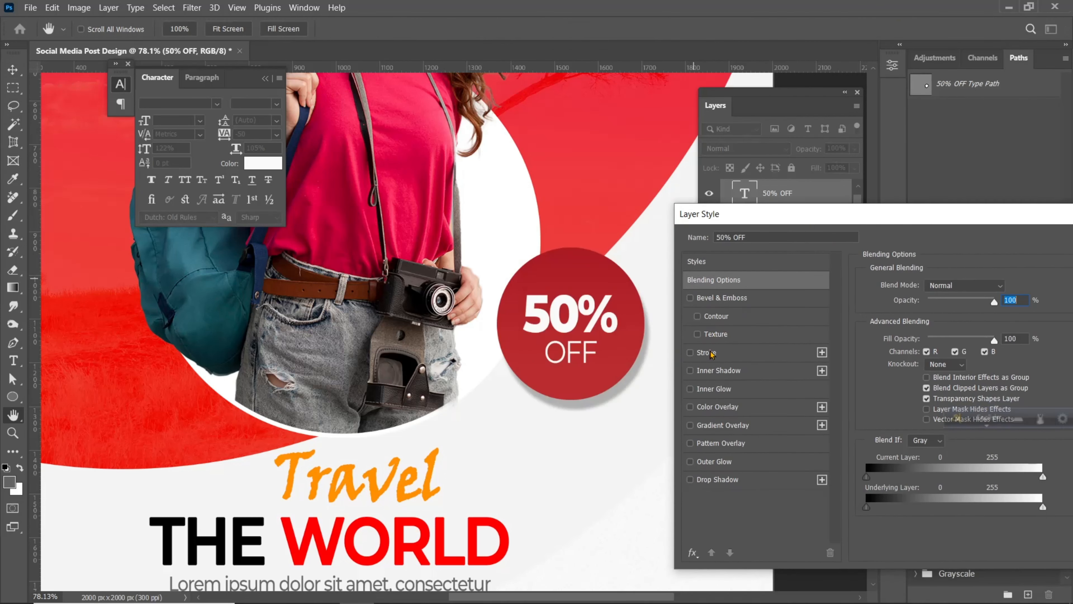
click(720, 358)
click(898, 390)
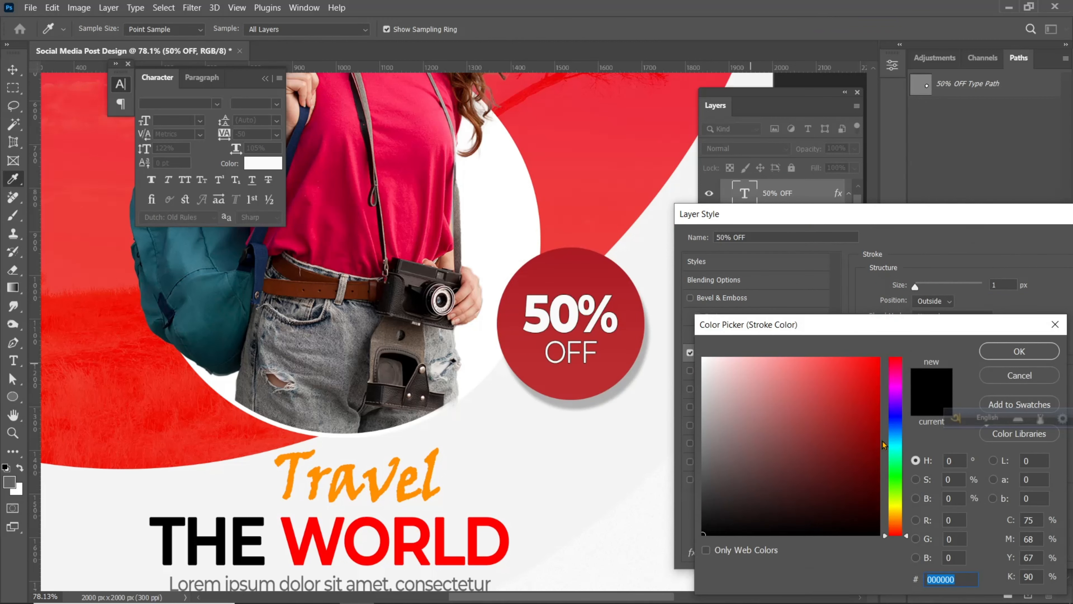
drag(897, 507, 901, 526)
click(873, 372)
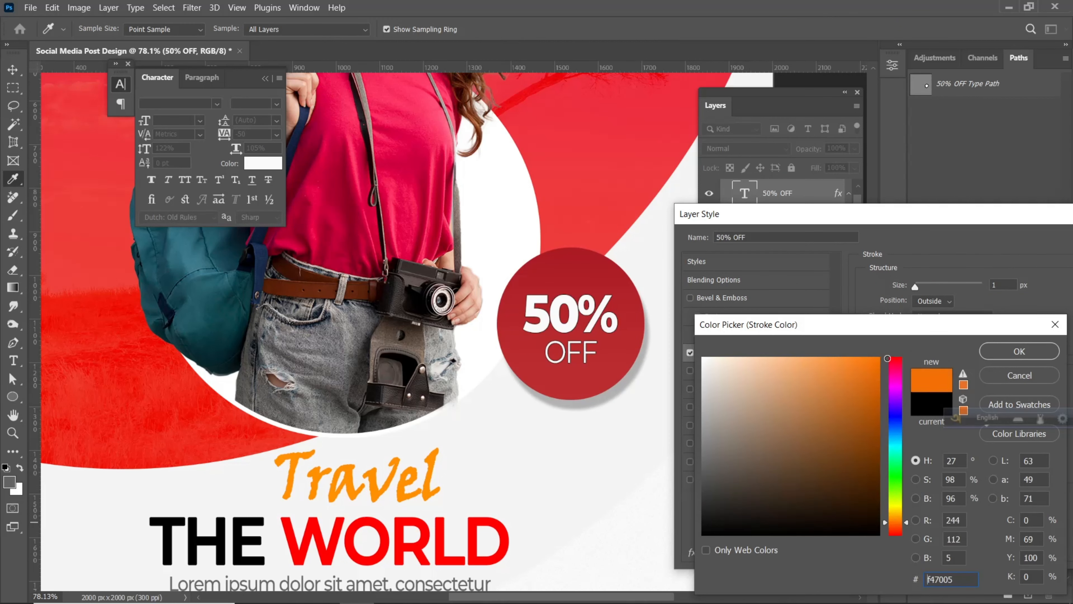
click(1019, 356)
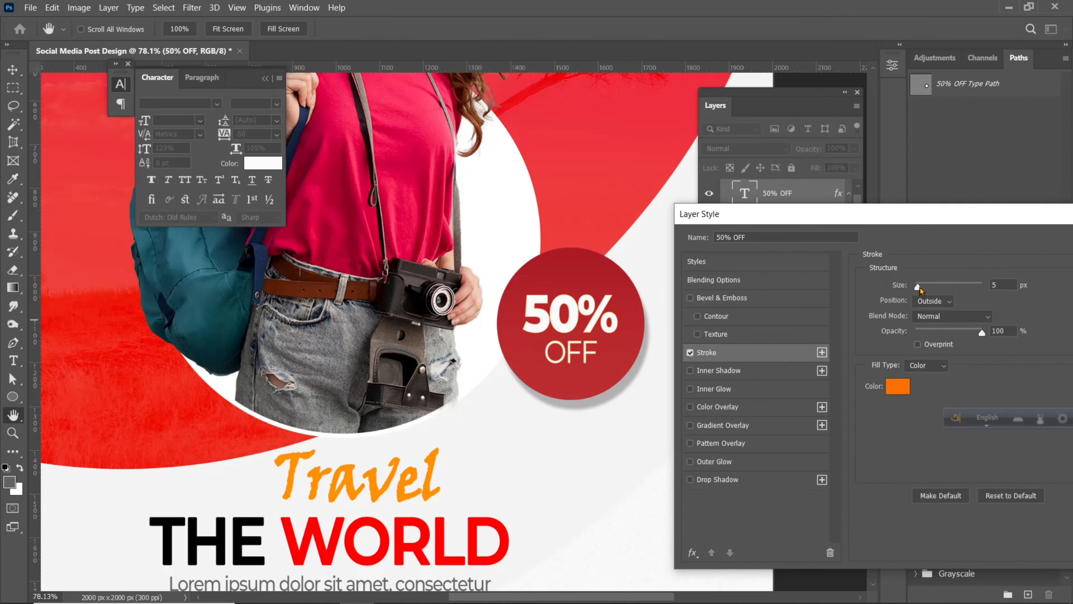
click(920, 289)
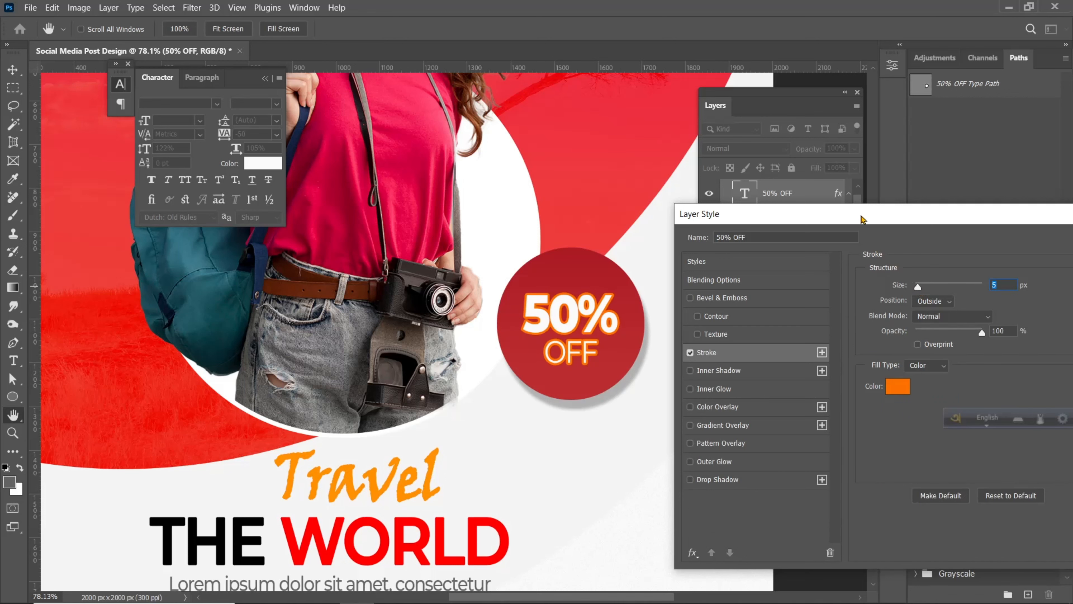
drag(863, 220, 741, 262)
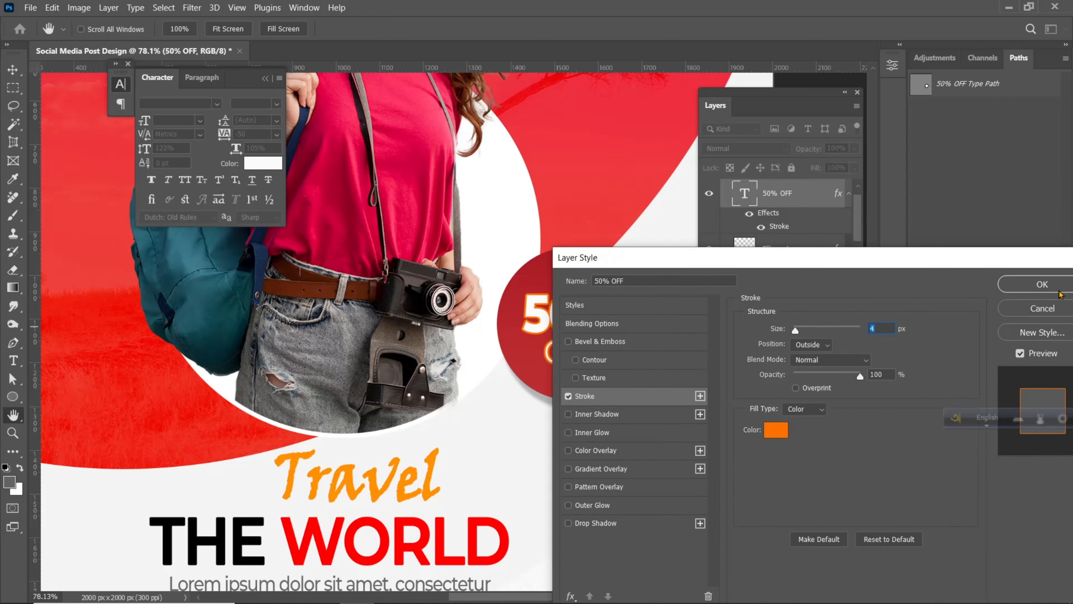
click(1036, 286)
- Draw a small white-filled circle on the red photo area left of the woman's backpack
scroll(610, 374, down, 8)
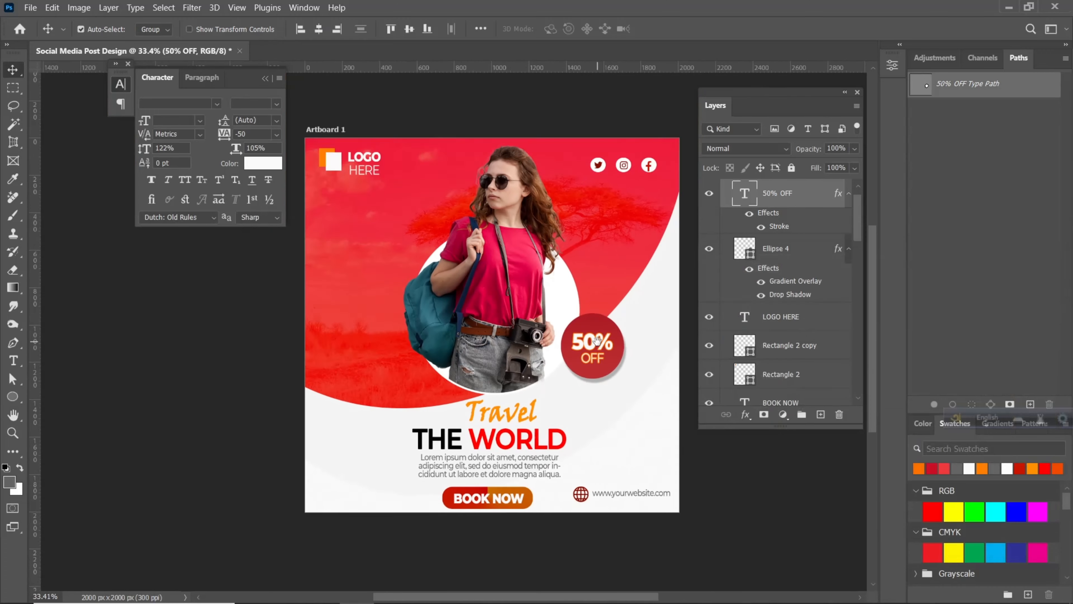
drag(597, 341, 702, 279)
scroll(465, 275, up, 2)
key(u)
scroll(419, 269, up, 5)
mouse_move(418, 202)
mouse_down()
mouse_move(433, 217)
mouse_move(547, 208)
mouse_up()
click(153, 32)
click(121, 101)
- Duplicate the white circle into an evenly spaced dot grid of five columns and four rows
key(v)
scroll(433, 213, up, 6)
drag(395, 204, 555, 208)
drag(548, 210, 557, 237)
drag(397, 242, 552, 237)
drag(547, 237, 547, 299)
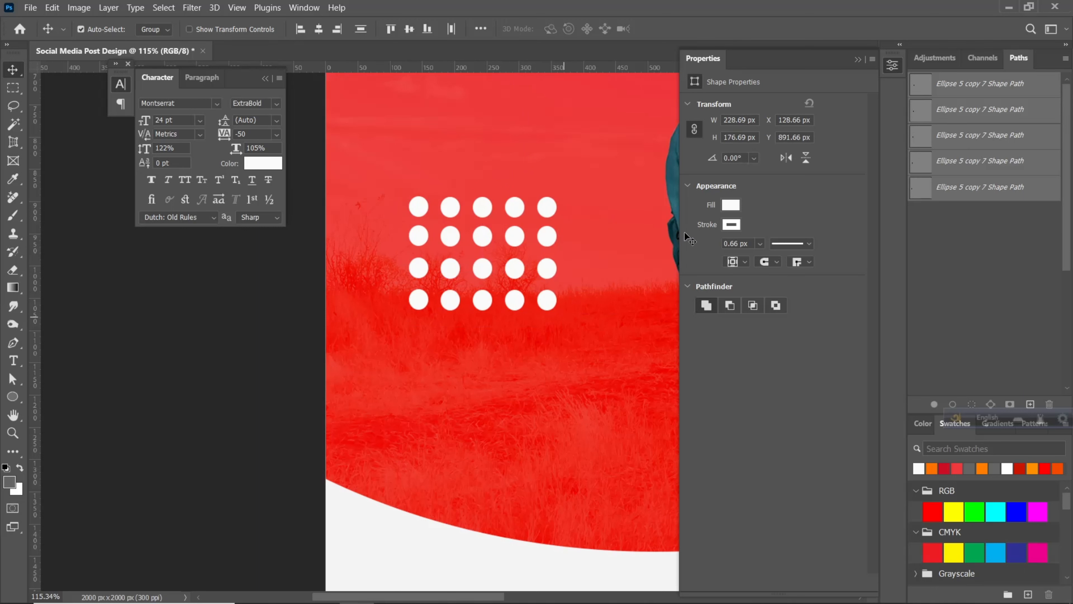
- Convert all the white dot layers into a single smart object
key(F7)
right_click(780, 193)
click(829, 252)
scroll(547, 215, down, 6)
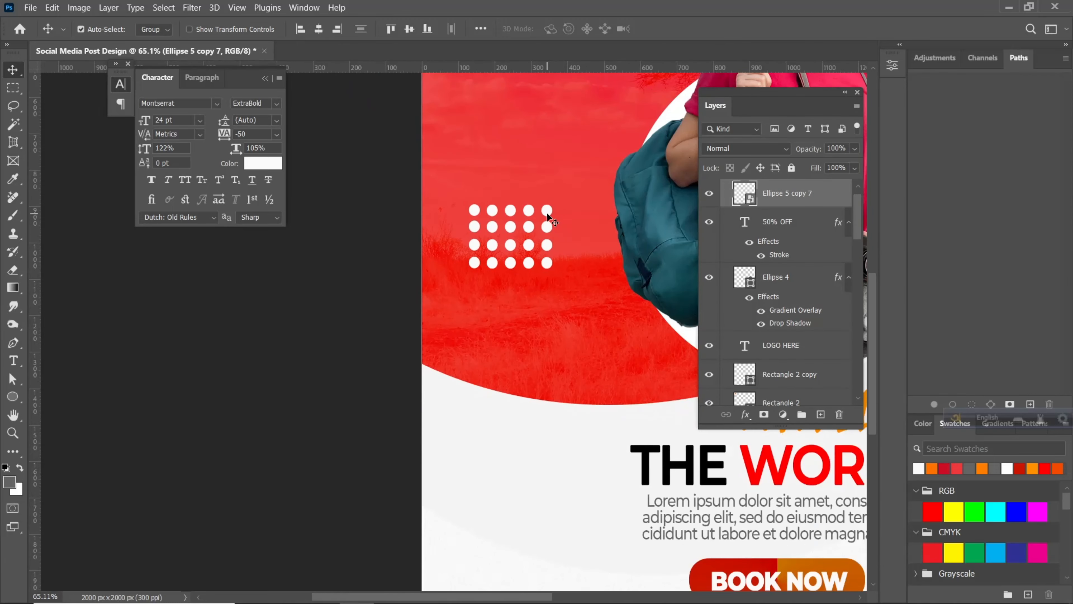
- Scale the white dot grid down to about 75% beside the backpack
key(ctrl+t)
drag(552, 205, 587, 297)
key(Return)
- Place a copy of the dot grid on the other side of the woman, below the social icons, rotated 90°
scroll(546, 177, down, 4)
key(ctrl+t)
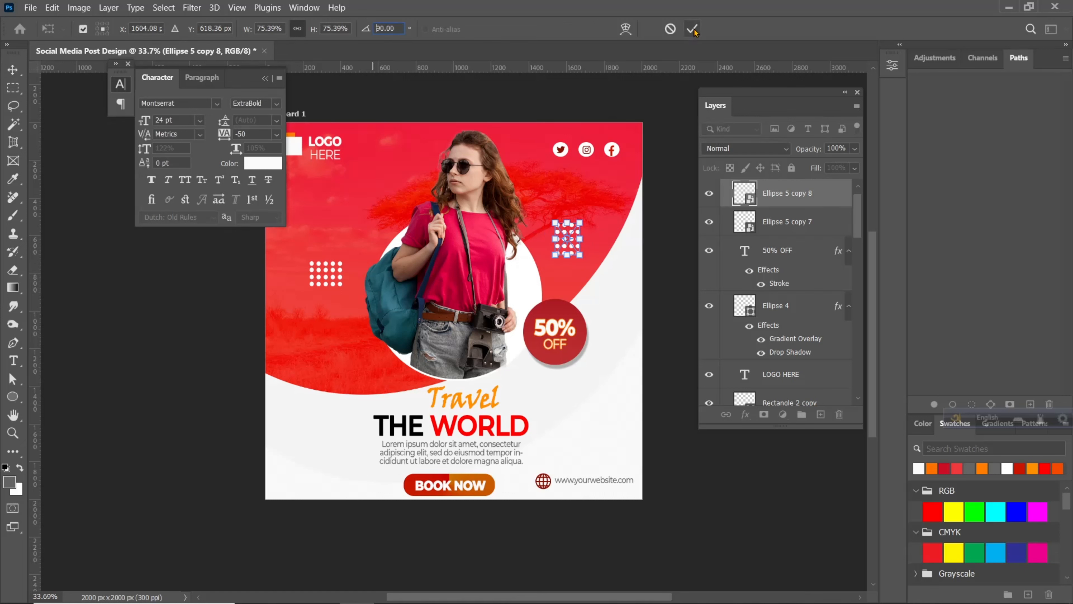
click(693, 29)
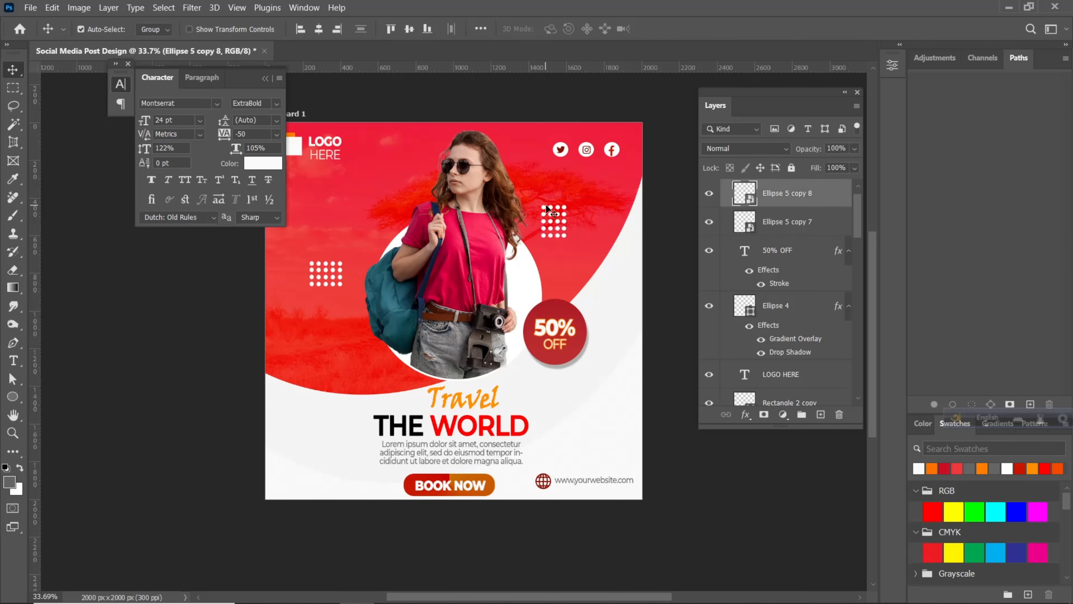
- Set the orange Travel text to 24 pt and keep it centred above THE WORLD
scroll(550, 207, down, 3)
scroll(473, 331, up, 3)
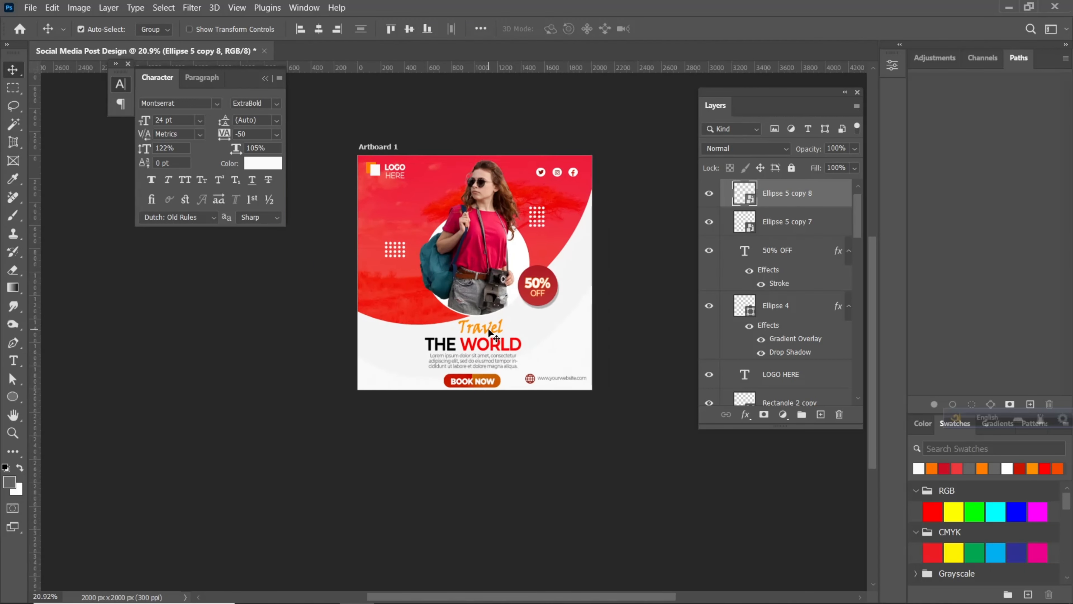
click(474, 331)
drag(472, 328, 467, 332)
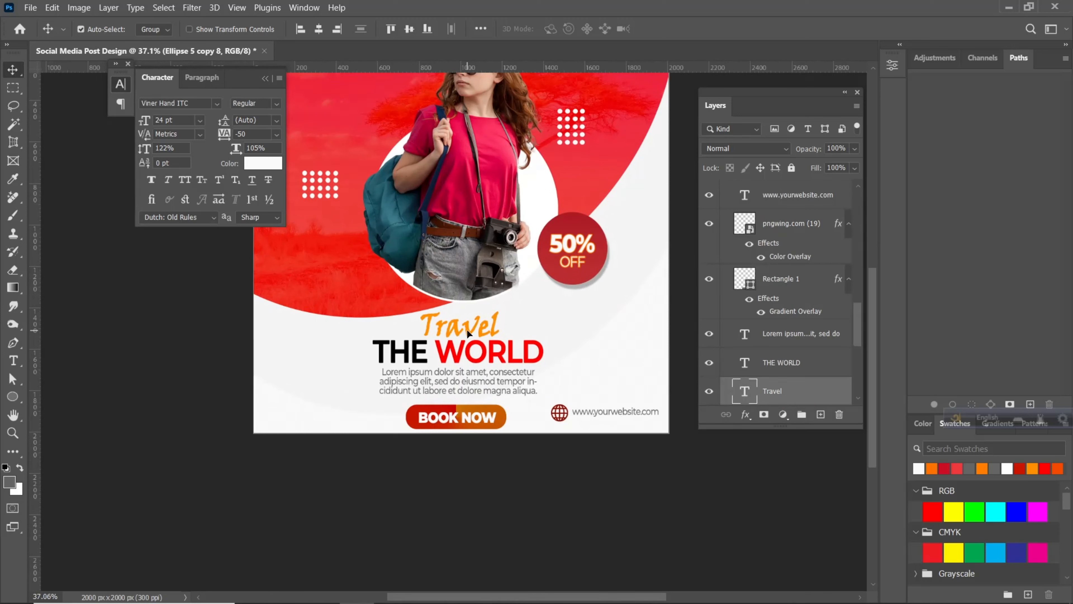
click(200, 121)
click(182, 242)
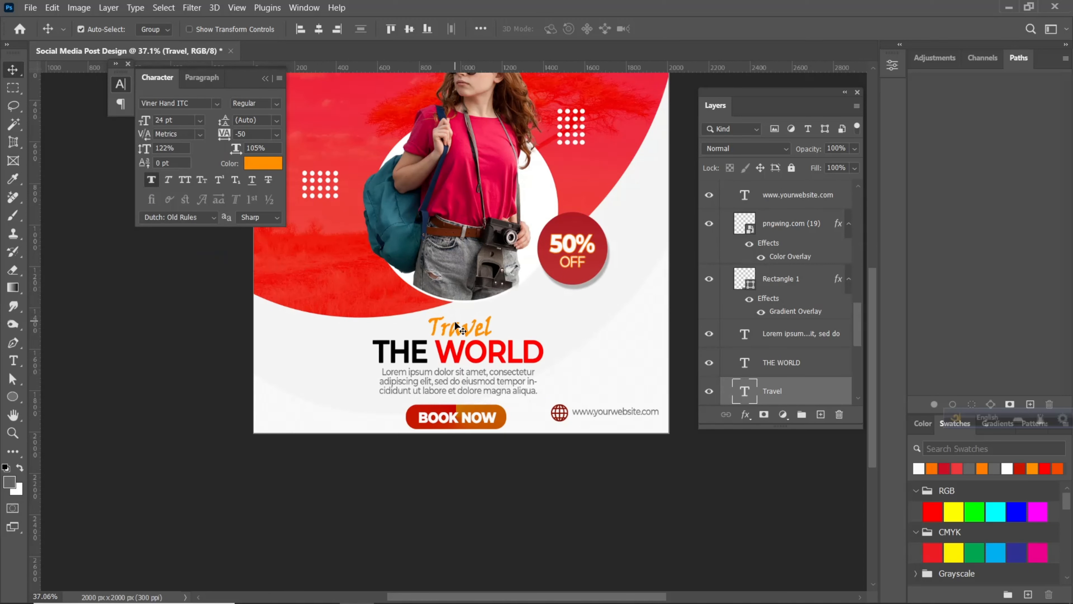
- Nudge the BOOK NOW button slightly up and shift the website address with its globe icon slightly towards it
scroll(457, 321, down, 1)
scroll(461, 334, up, 2)
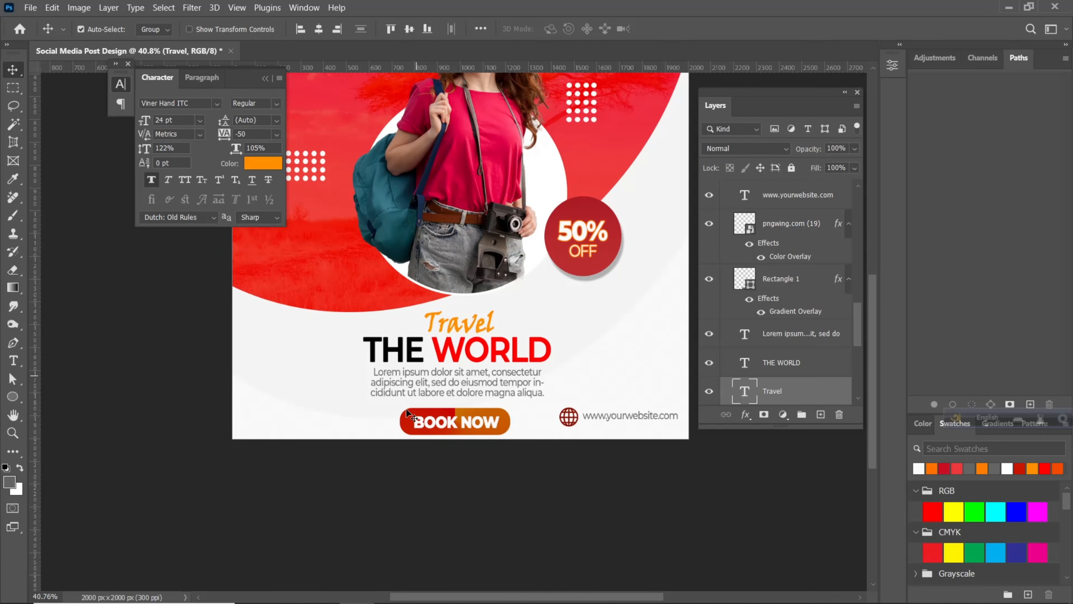
drag(397, 426, 441, 417)
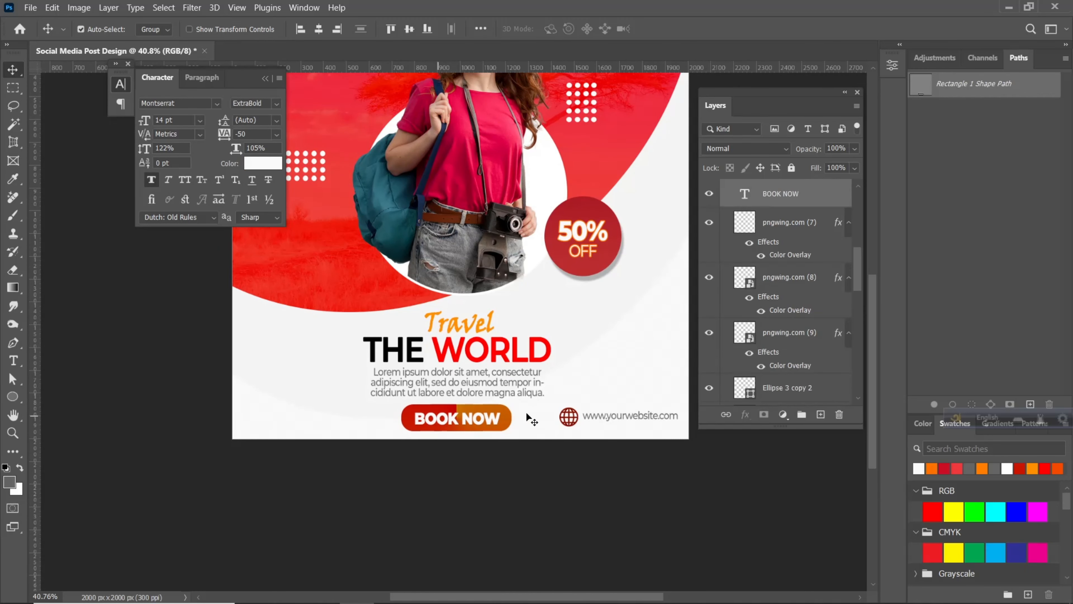
mouse_move(551, 416)
mouse_down()
mouse_move(608, 416)
mouse_move(596, 415)
mouse_up()
scroll(577, 414, down, 4)
scroll(503, 396, up, 5)
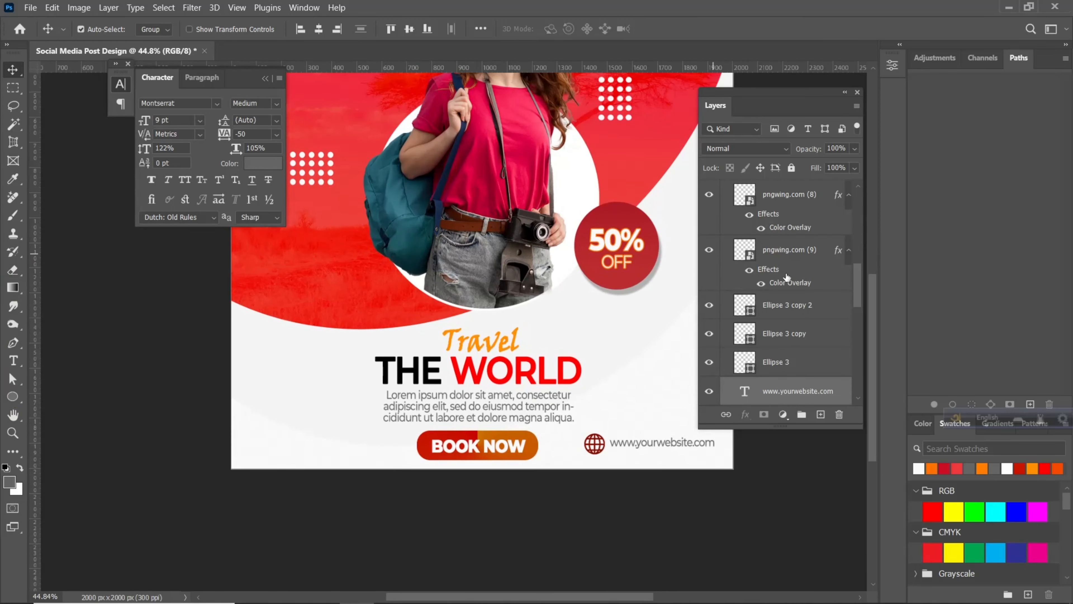
- Create a new layer and set the brush's foreground colour to near-black #181818
click(822, 416)
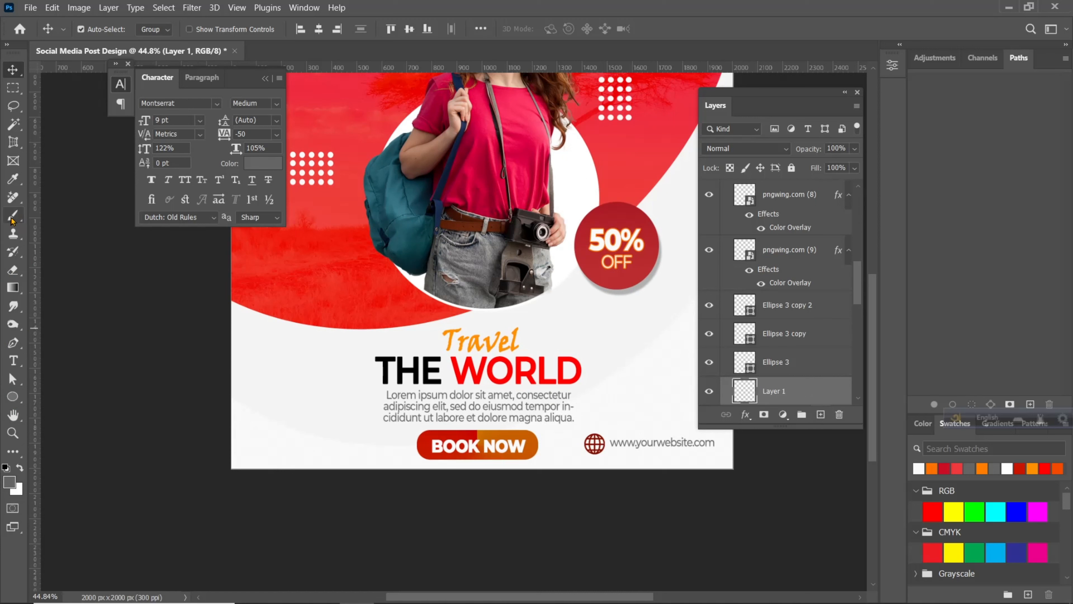
click(13, 215)
click(10, 482)
click(703, 519)
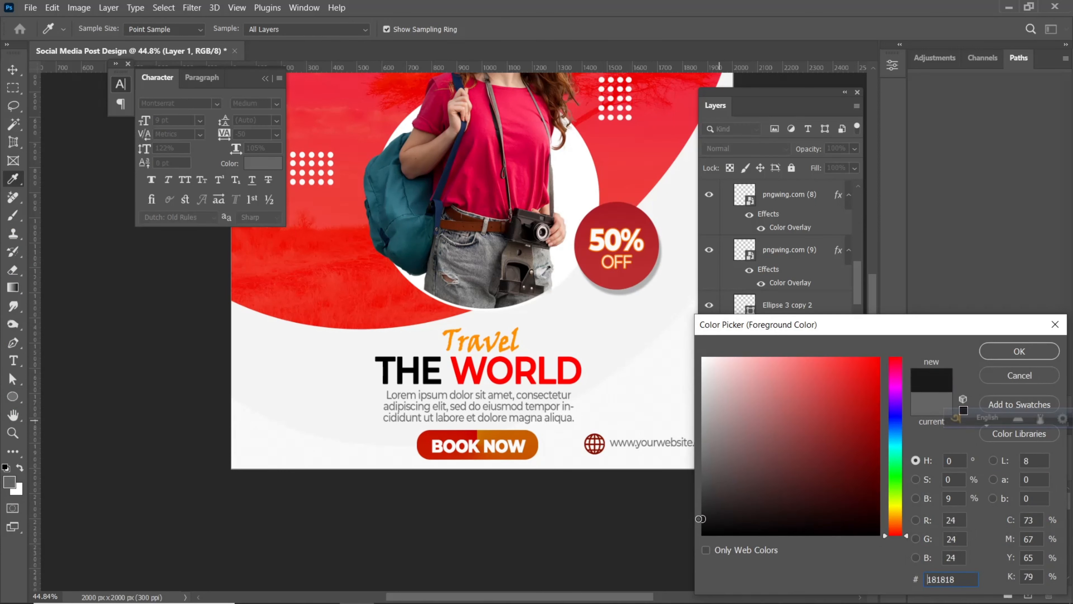
click(1019, 352)
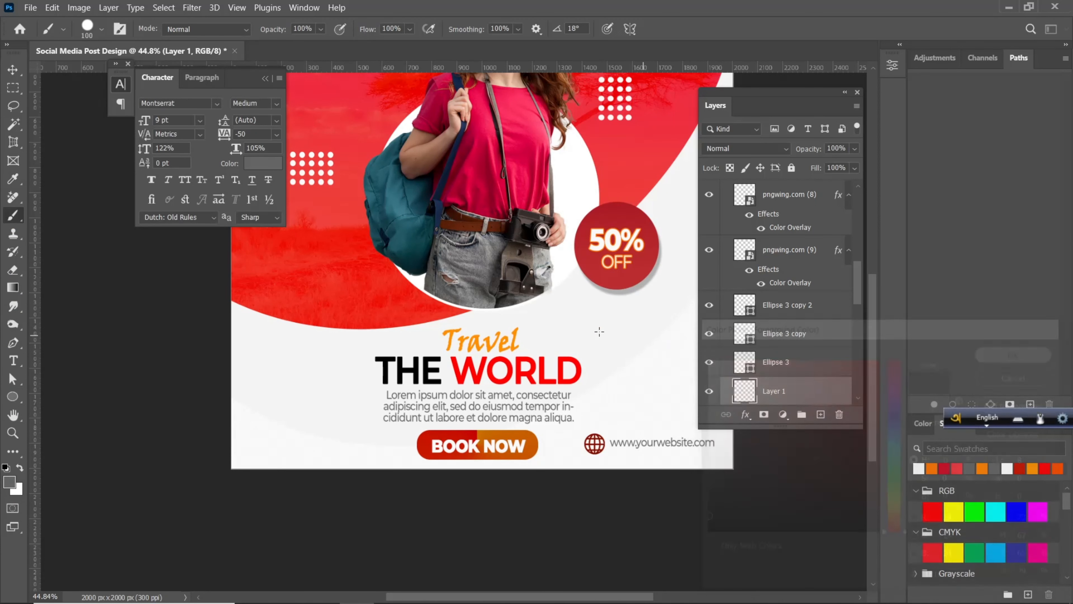
- Paint one soft dab below the 50% OFF badge with a 300 px round brush at 8% hardness
click(88, 28)
click(142, 161)
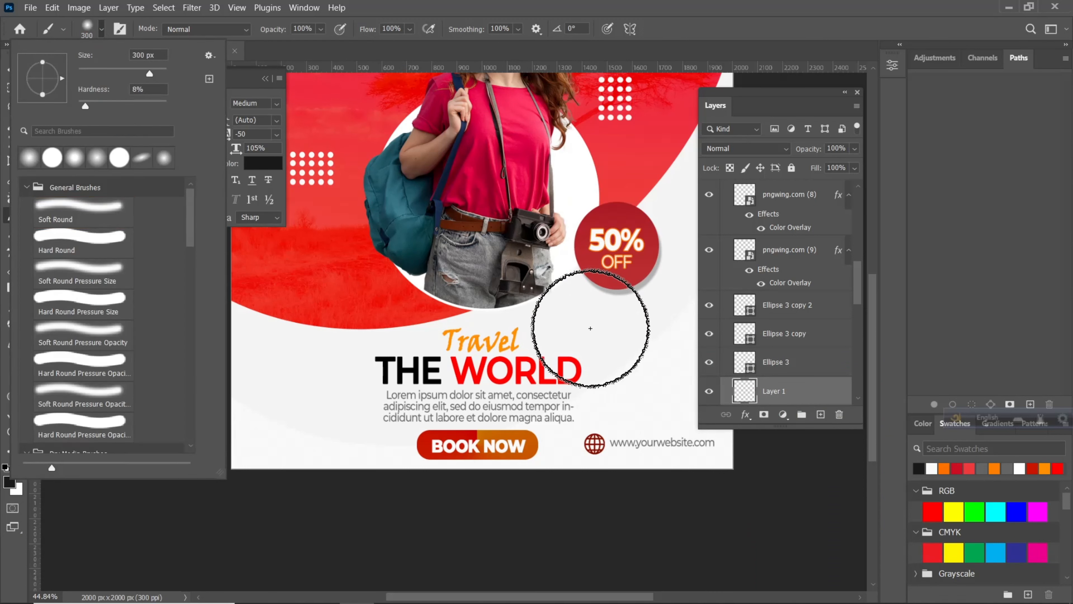
click(590, 326)
- Flatten the dark dab into a thin horizontal shadow and place it just beneath the white circle above Travel
key(v)
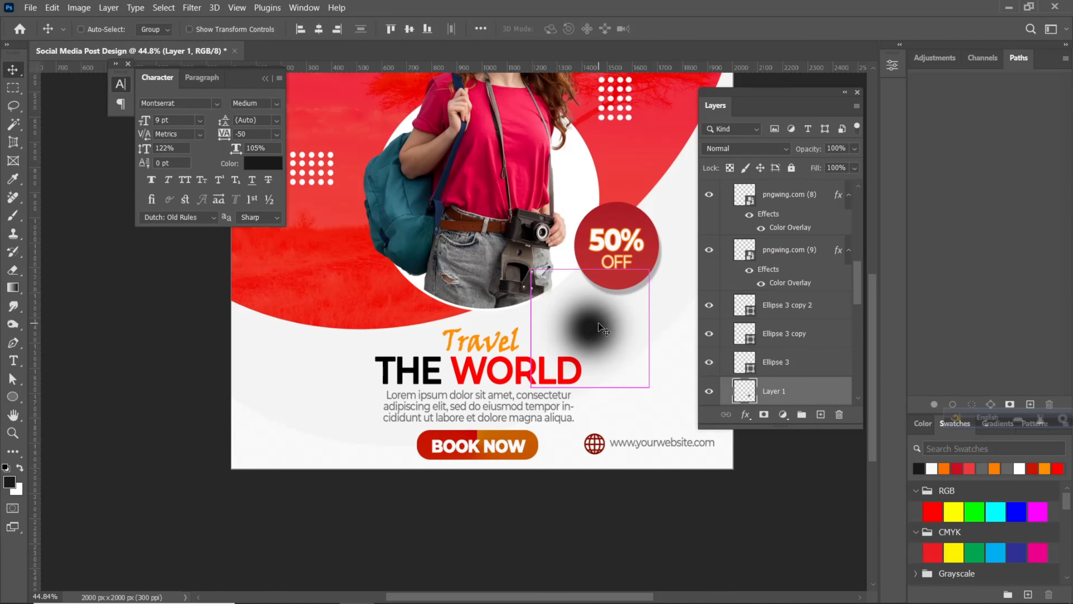
key(ctrl+t)
drag(590, 269, 508, 315)
drag(511, 357, 507, 314)
click(692, 29)
- Set the shadow layer's blend mode to Multiply and its opacity to 60%
click(747, 148)
scroll(746, 169, up, 3)
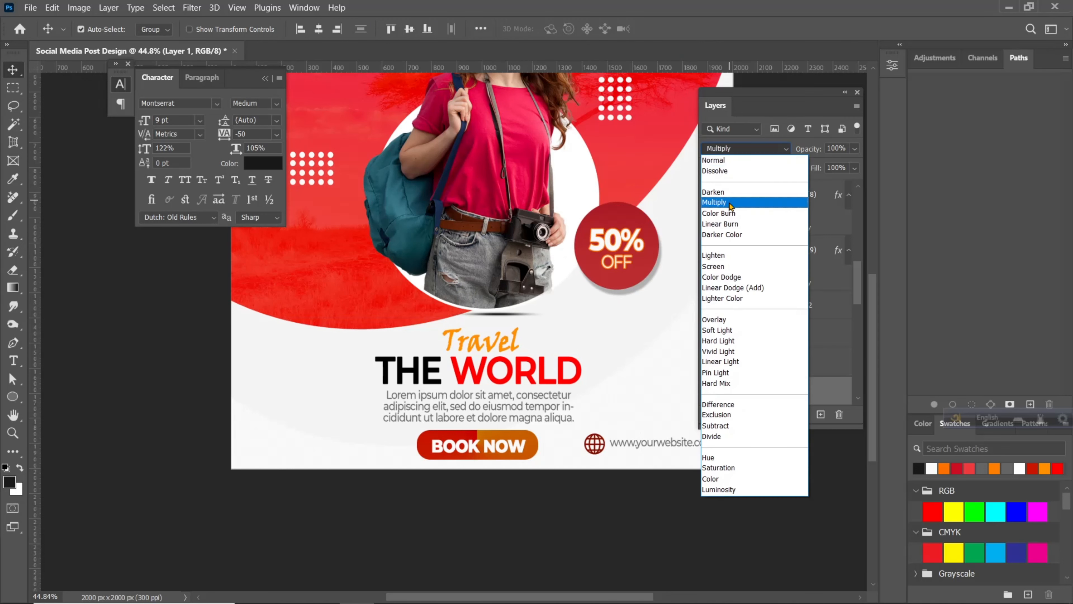
click(730, 205)
click(854, 149)
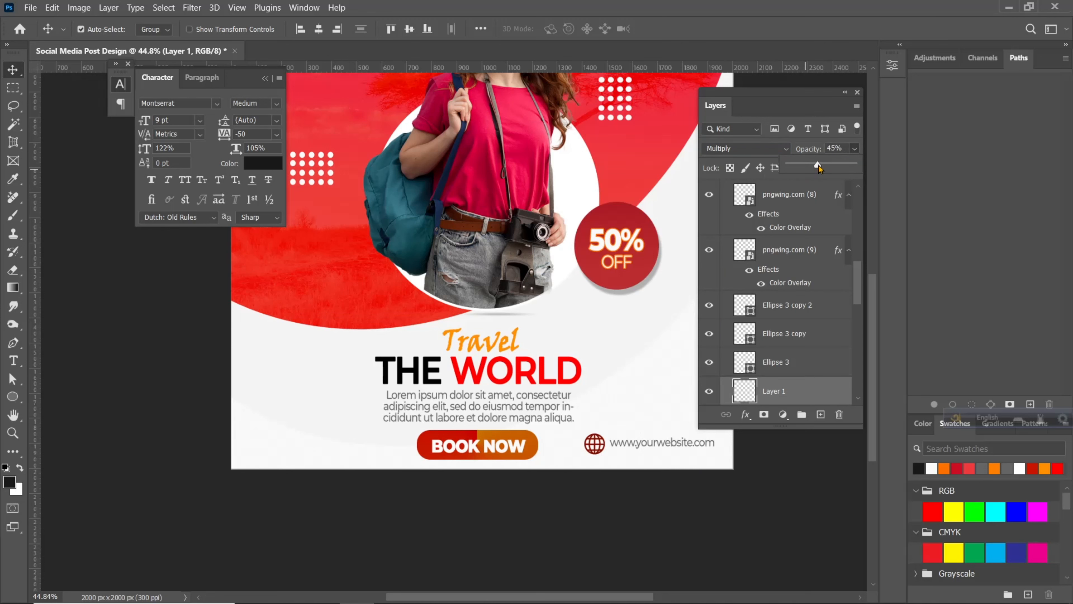
click(6, 72)
- Inspect the shadow and the whole post, and collapse the Layers and Character panels
scroll(558, 263, down, 2)
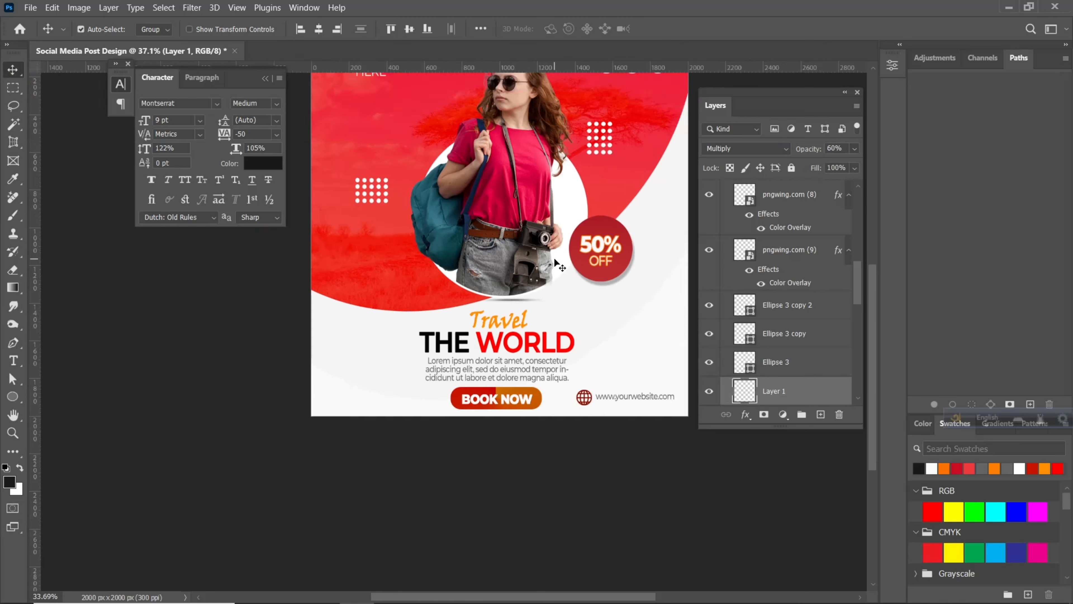
scroll(518, 294, up, 8)
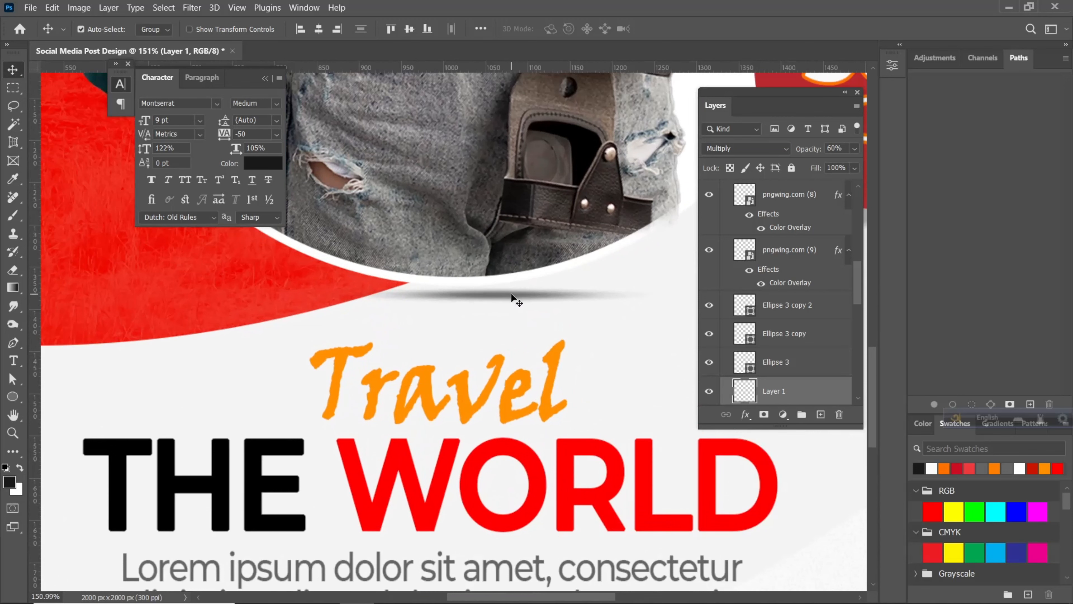
scroll(511, 296, down, 8)
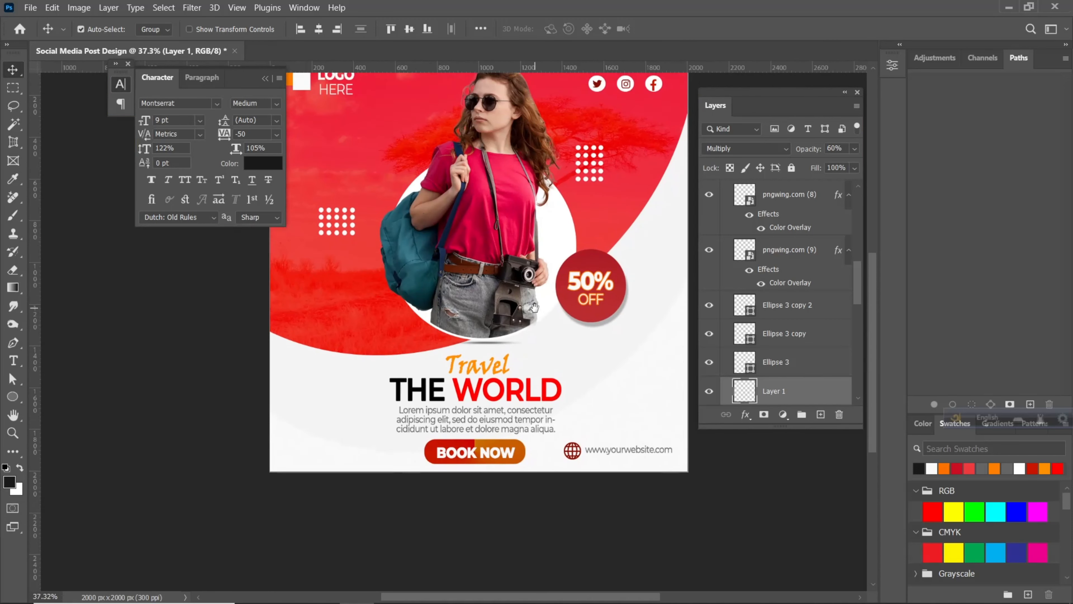
scroll(535, 309, down, 2)
scroll(532, 354, up, 1)
drag(537, 311, 532, 358)
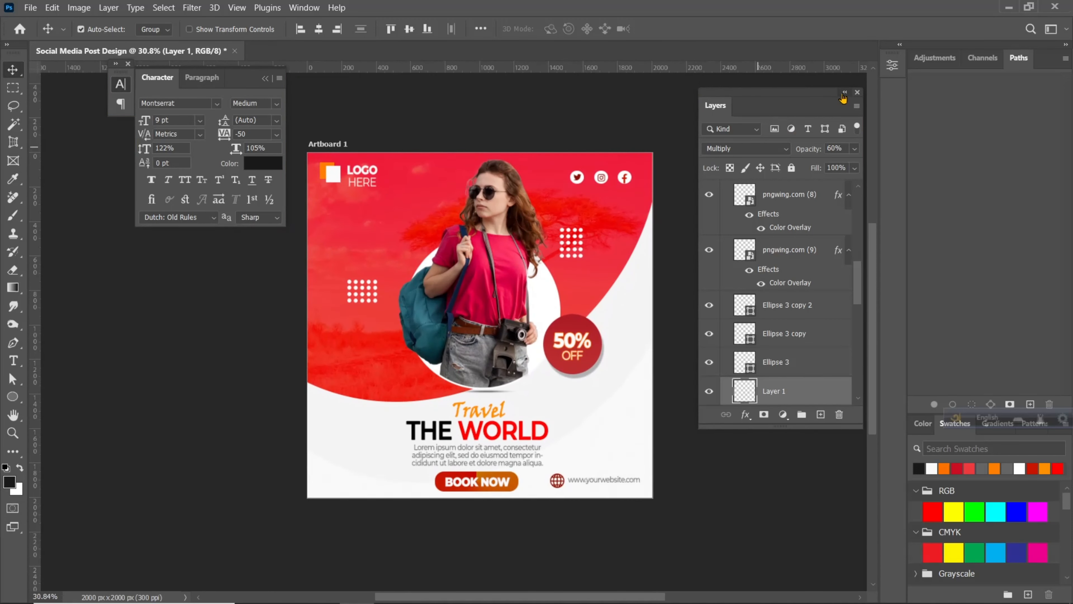
click(844, 93)
click(265, 79)
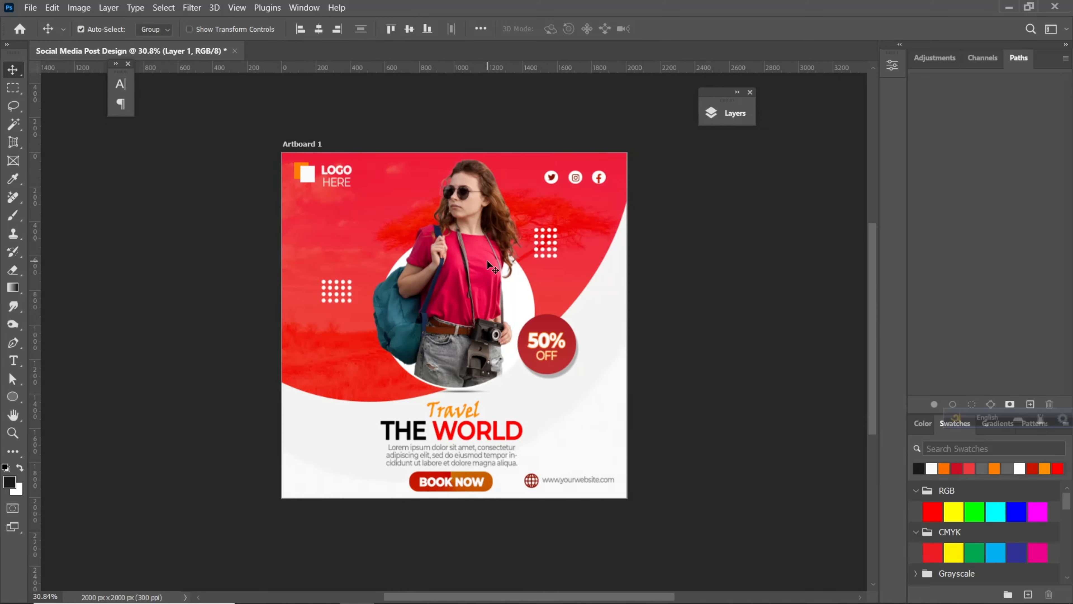